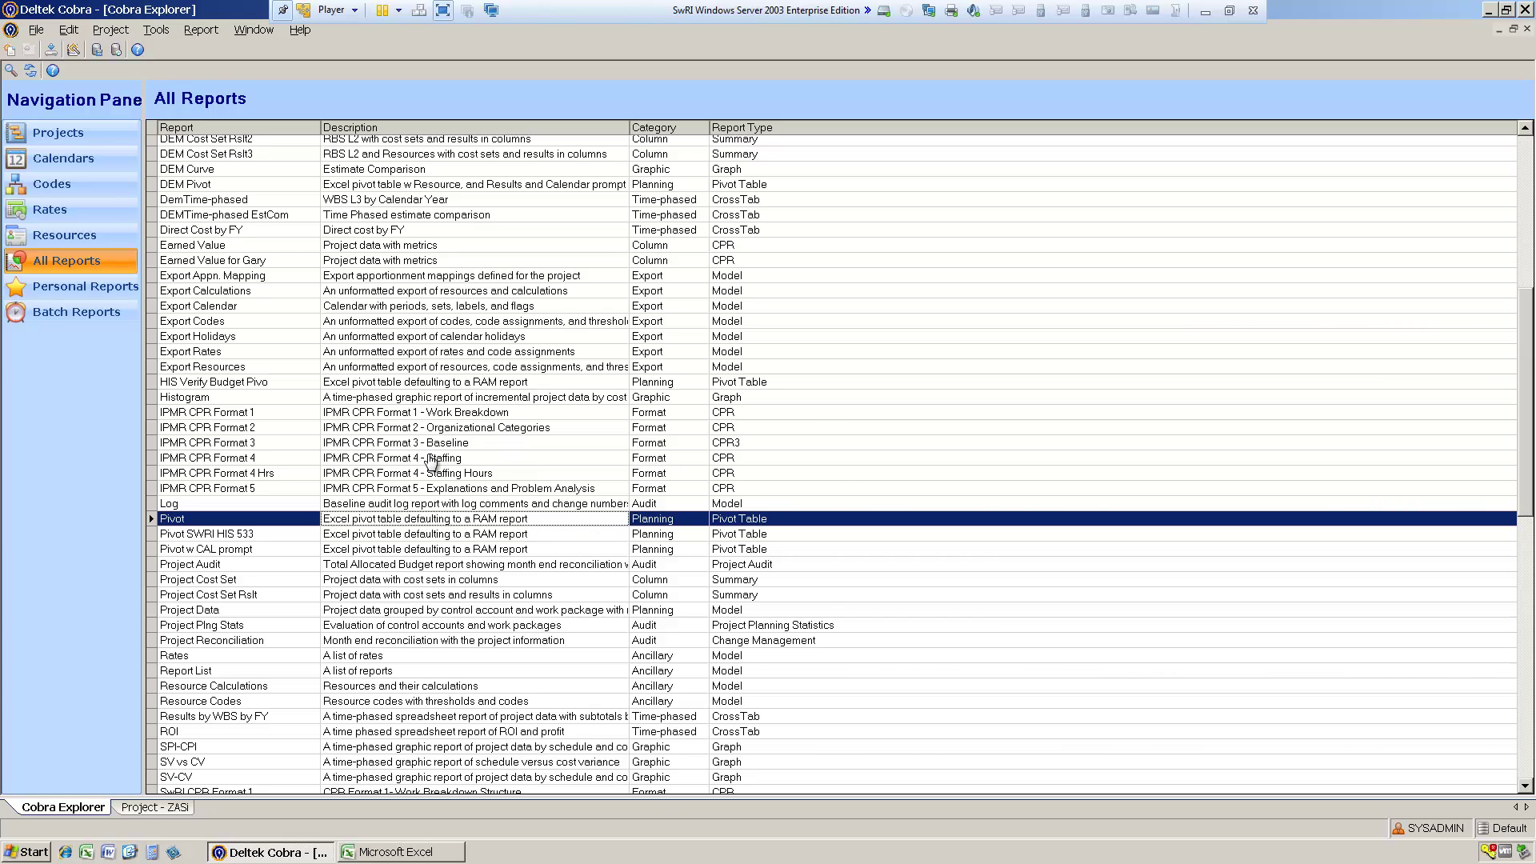
Run the Pivot report on the ZASI project to Excel, keeping every default wizard setting
double_click(358, 525)
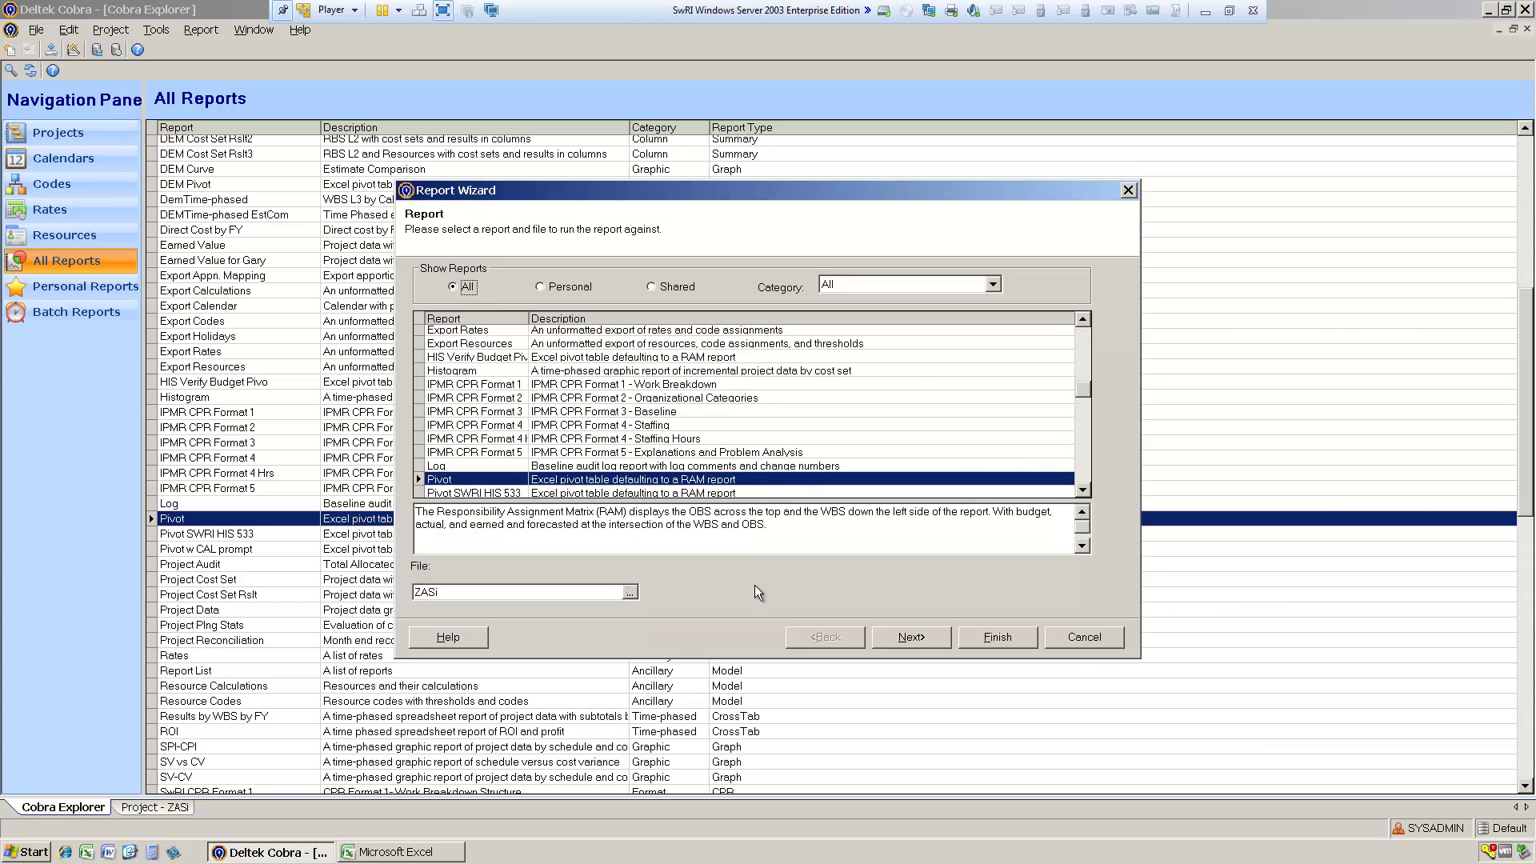
left_click(923, 639)
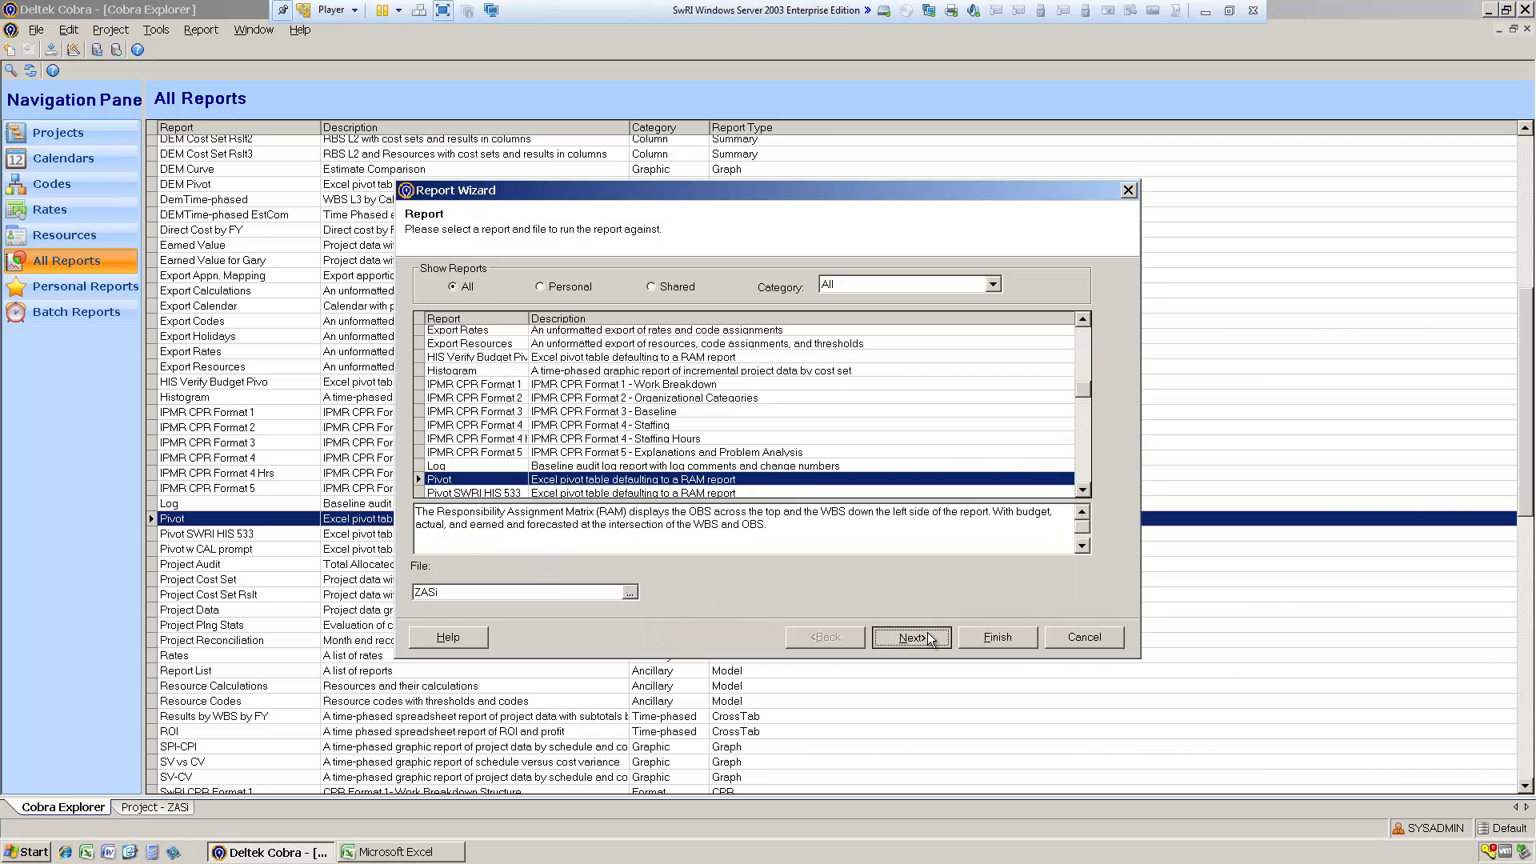
left_click(910, 637)
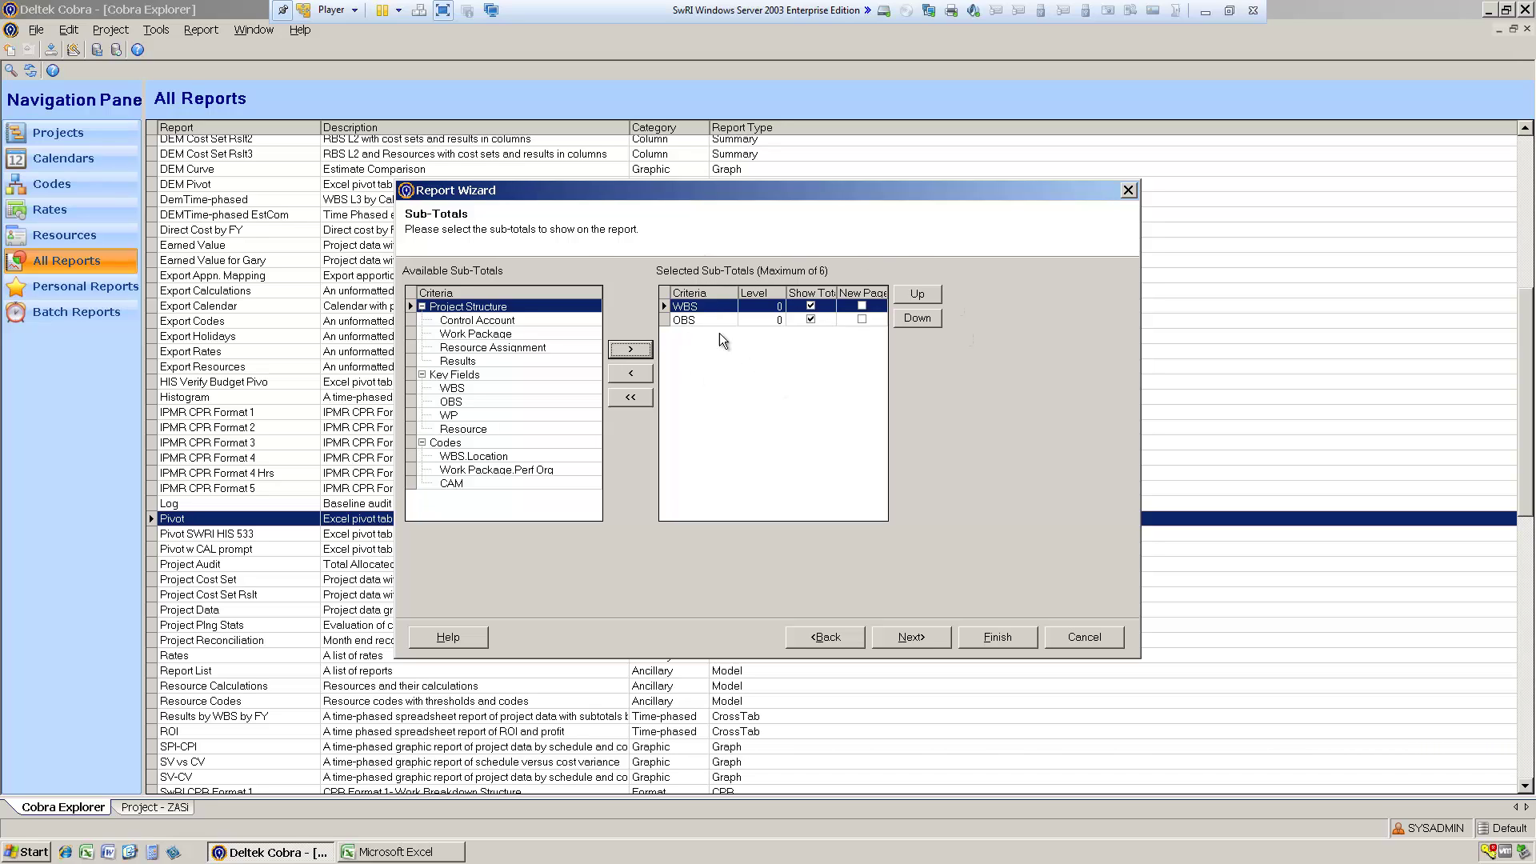
left_click(920, 637)
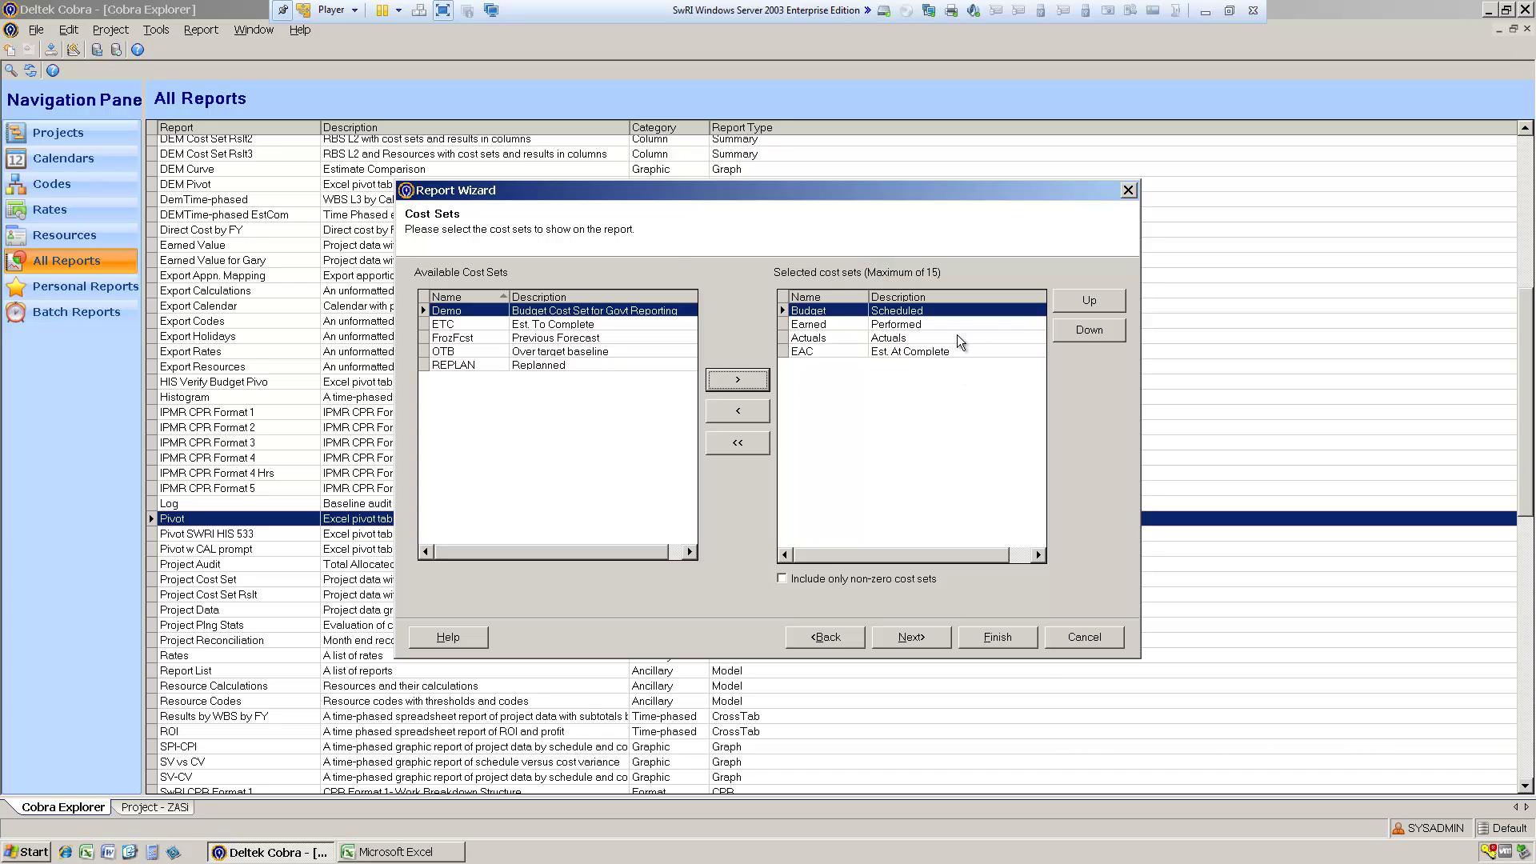
left_click(911, 637)
left_click(928, 636)
left_click(994, 638)
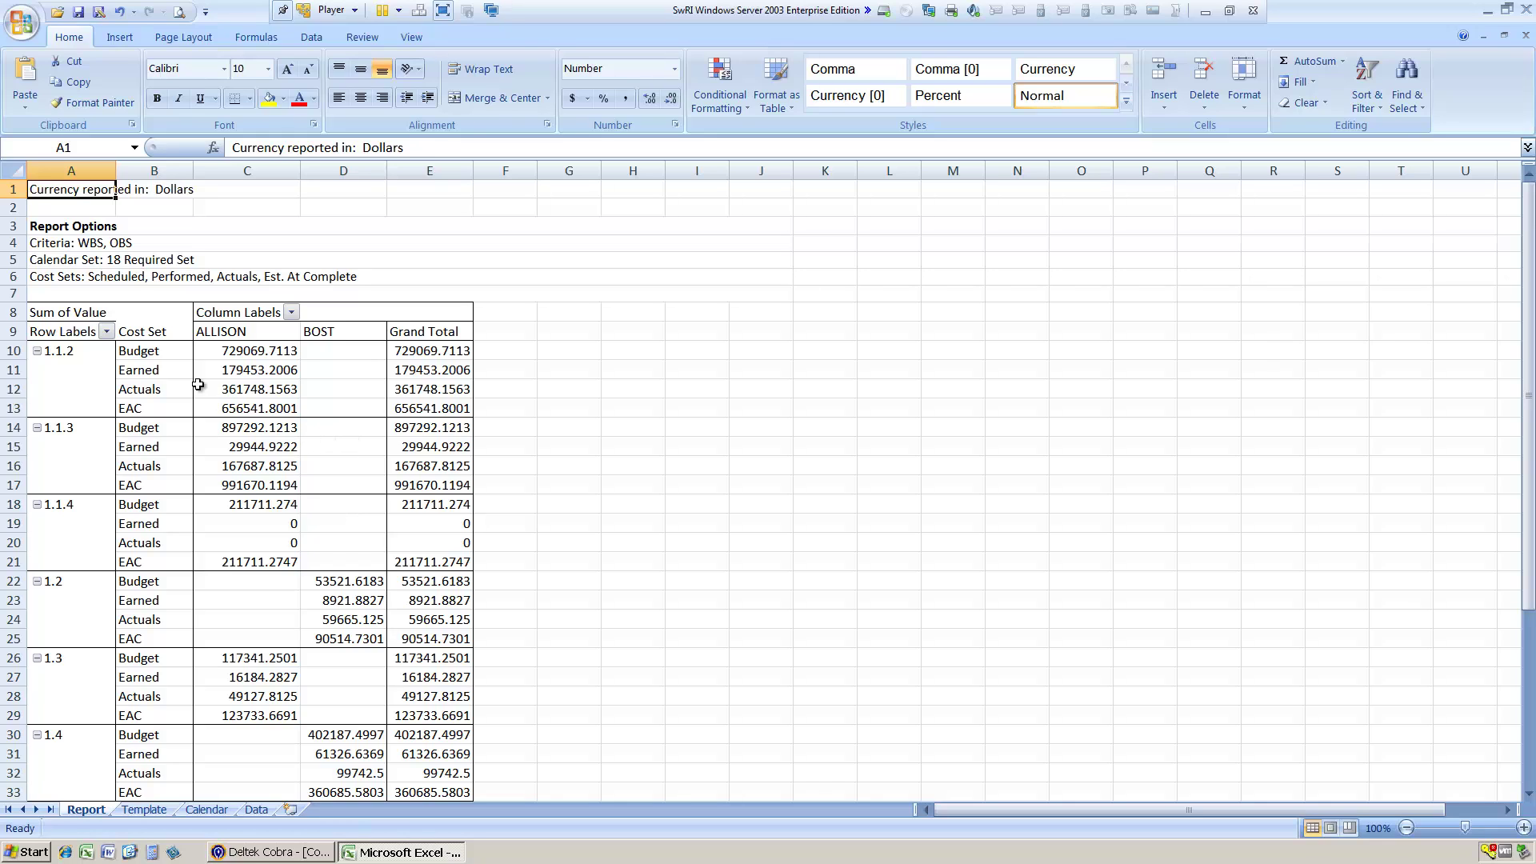
Close Pivot.xlsx without saving changes and minimize Excel to get back to Cobra
left_click(100, 385)
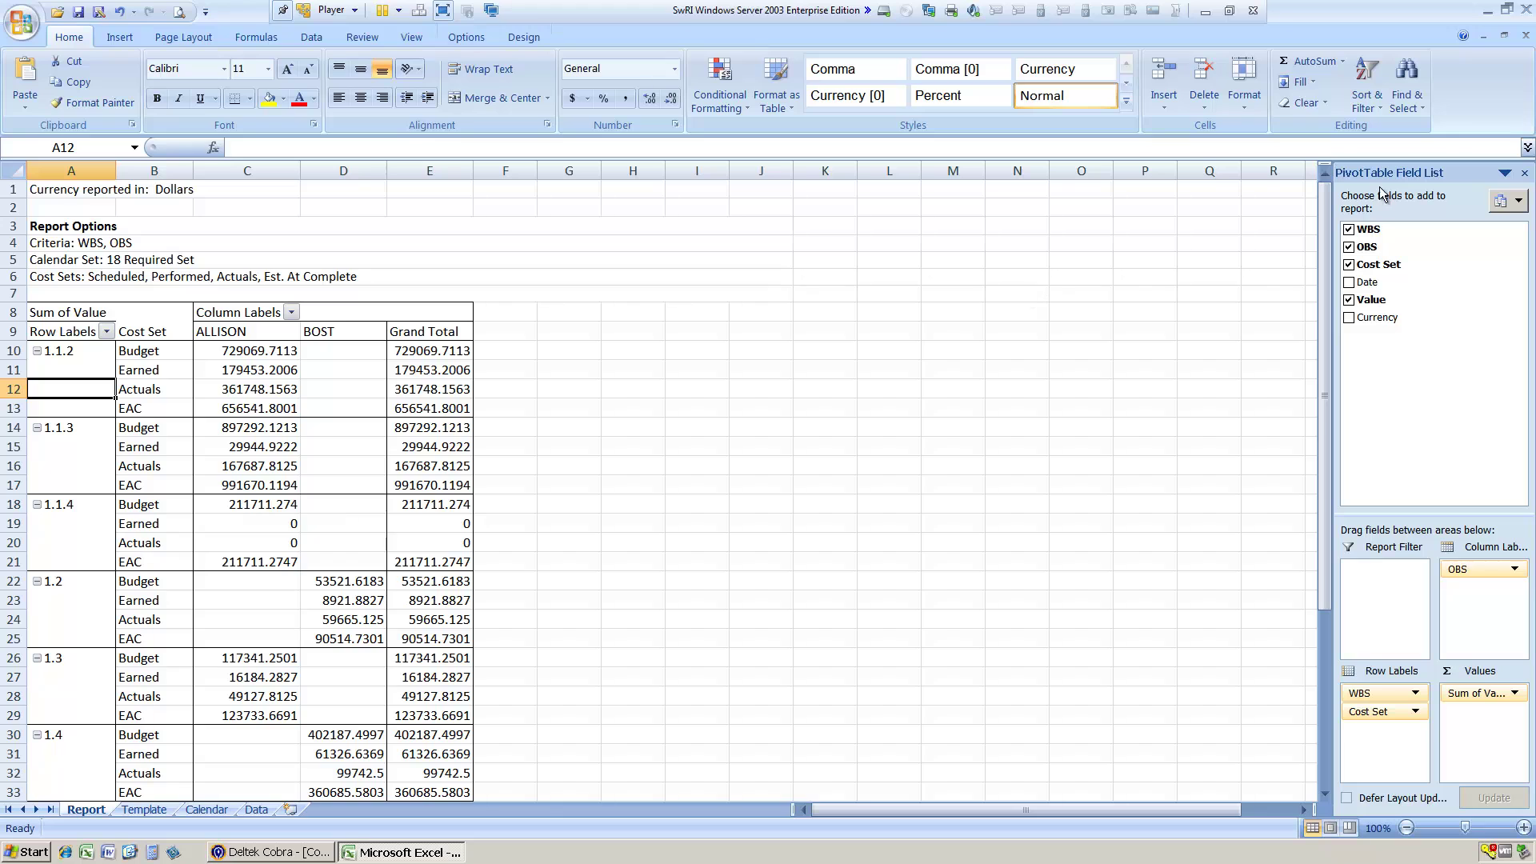
left_click(1524, 35)
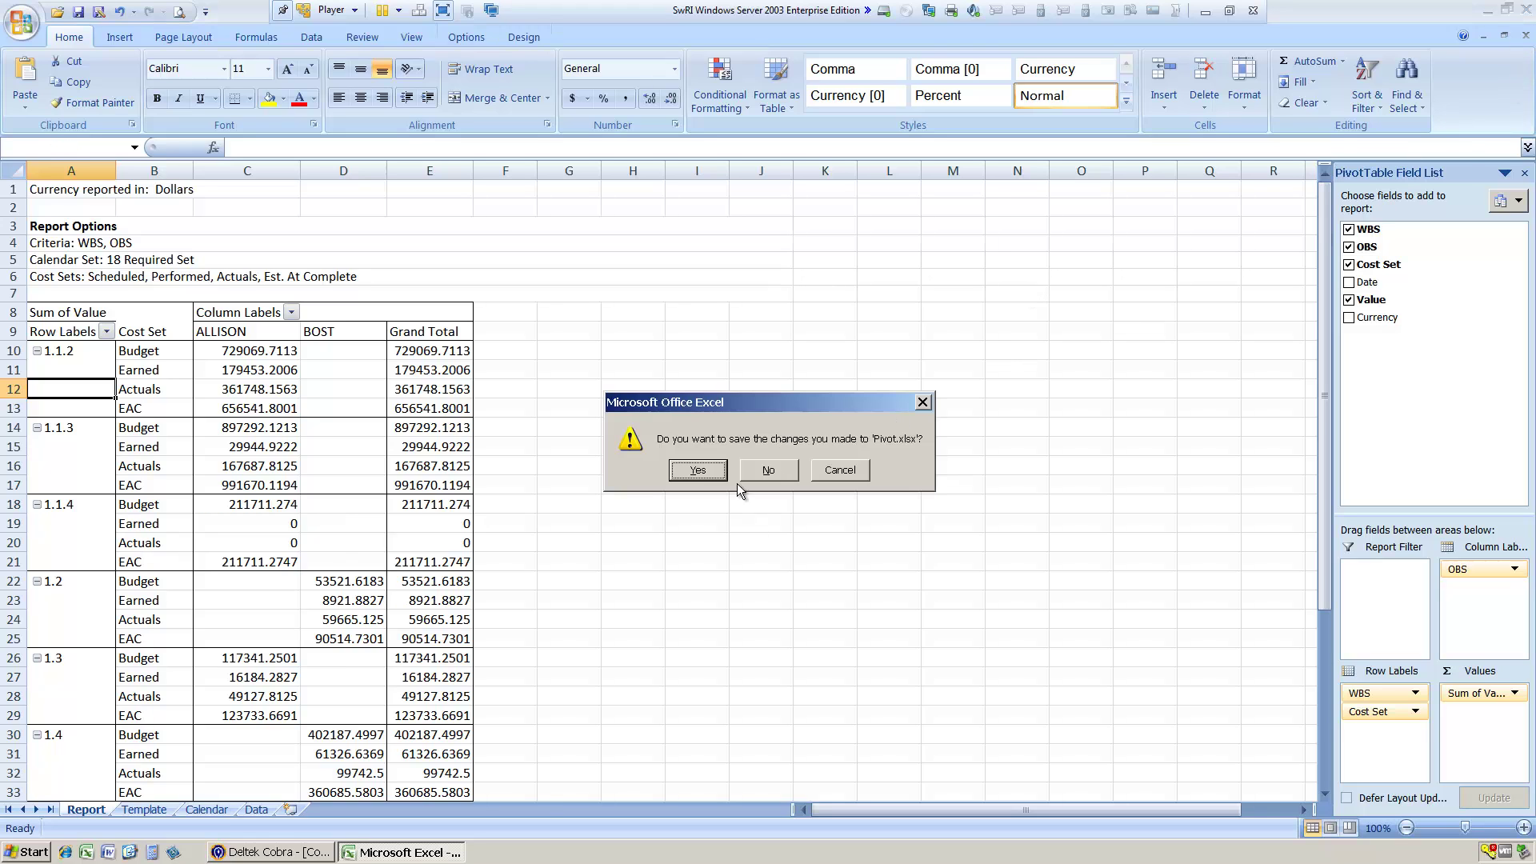
left_click(766, 471)
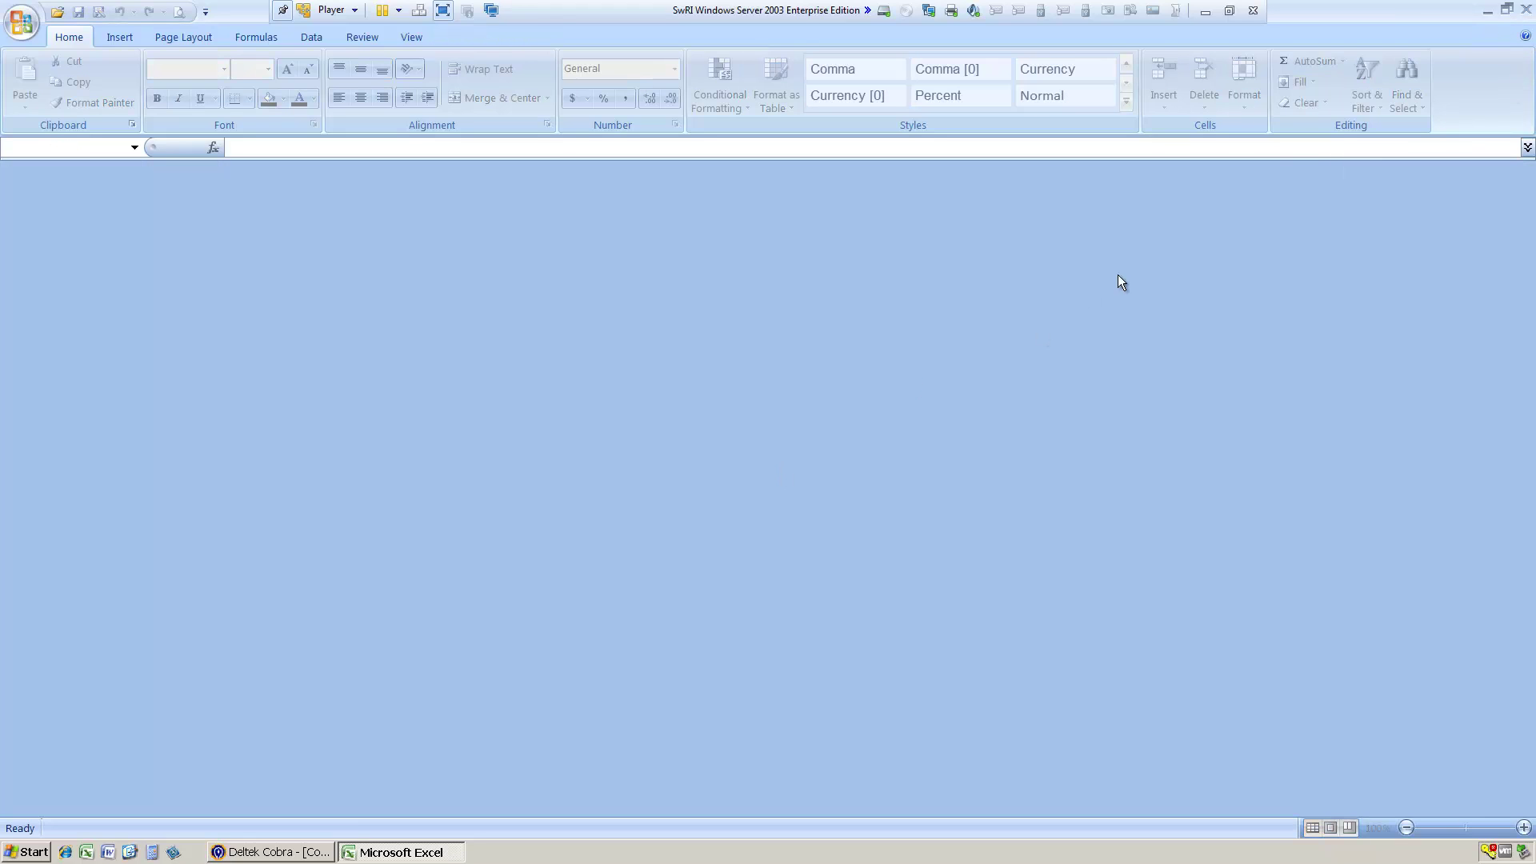
left_click(1488, 11)
Reopen the Pivot report wizard and advance to the save and run options
left_click(1082, 641)
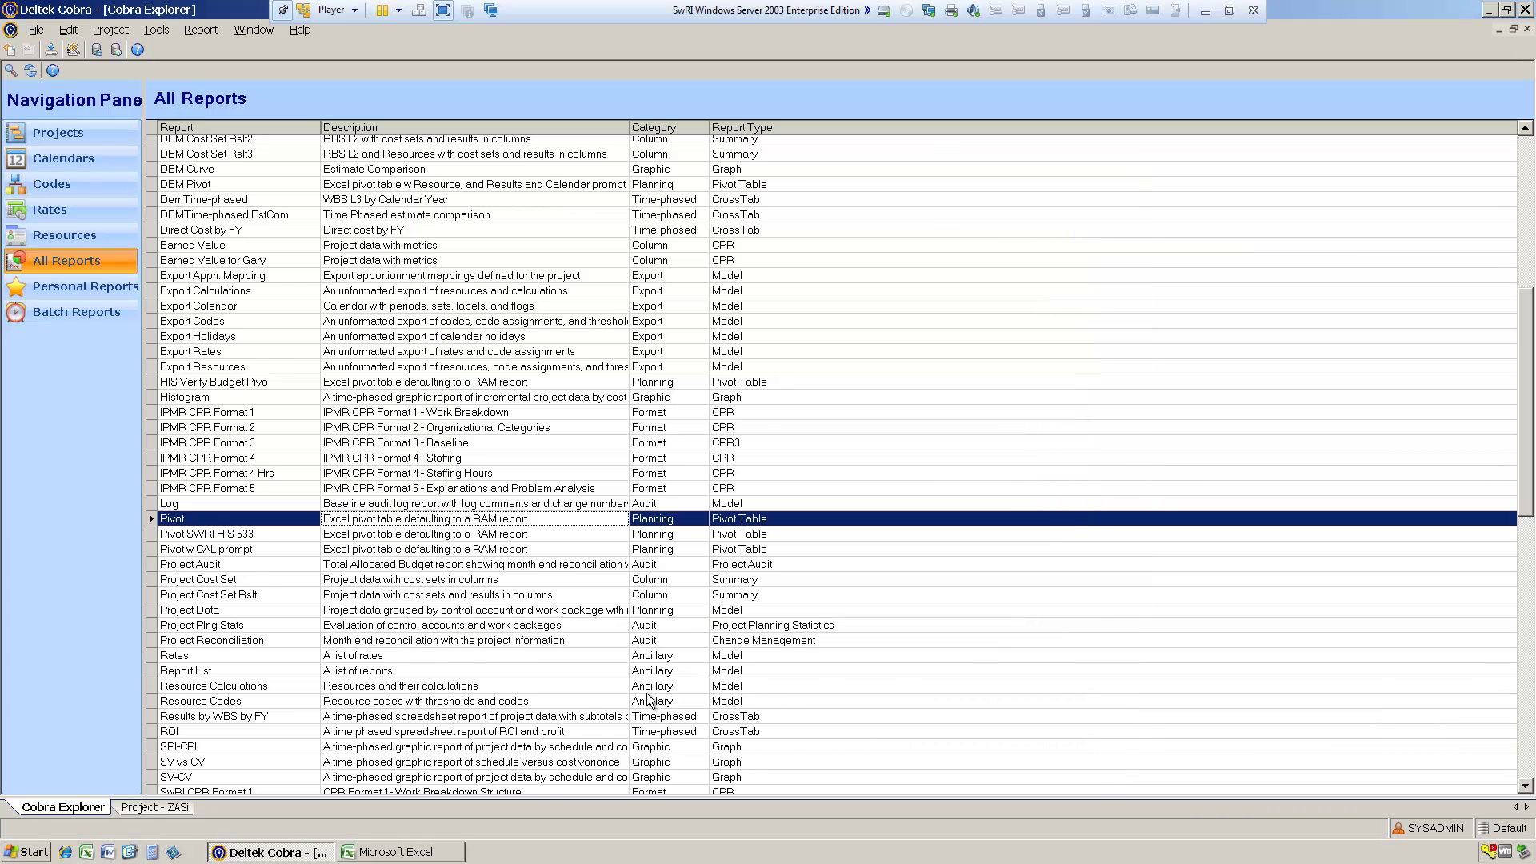
double_click(205, 518)
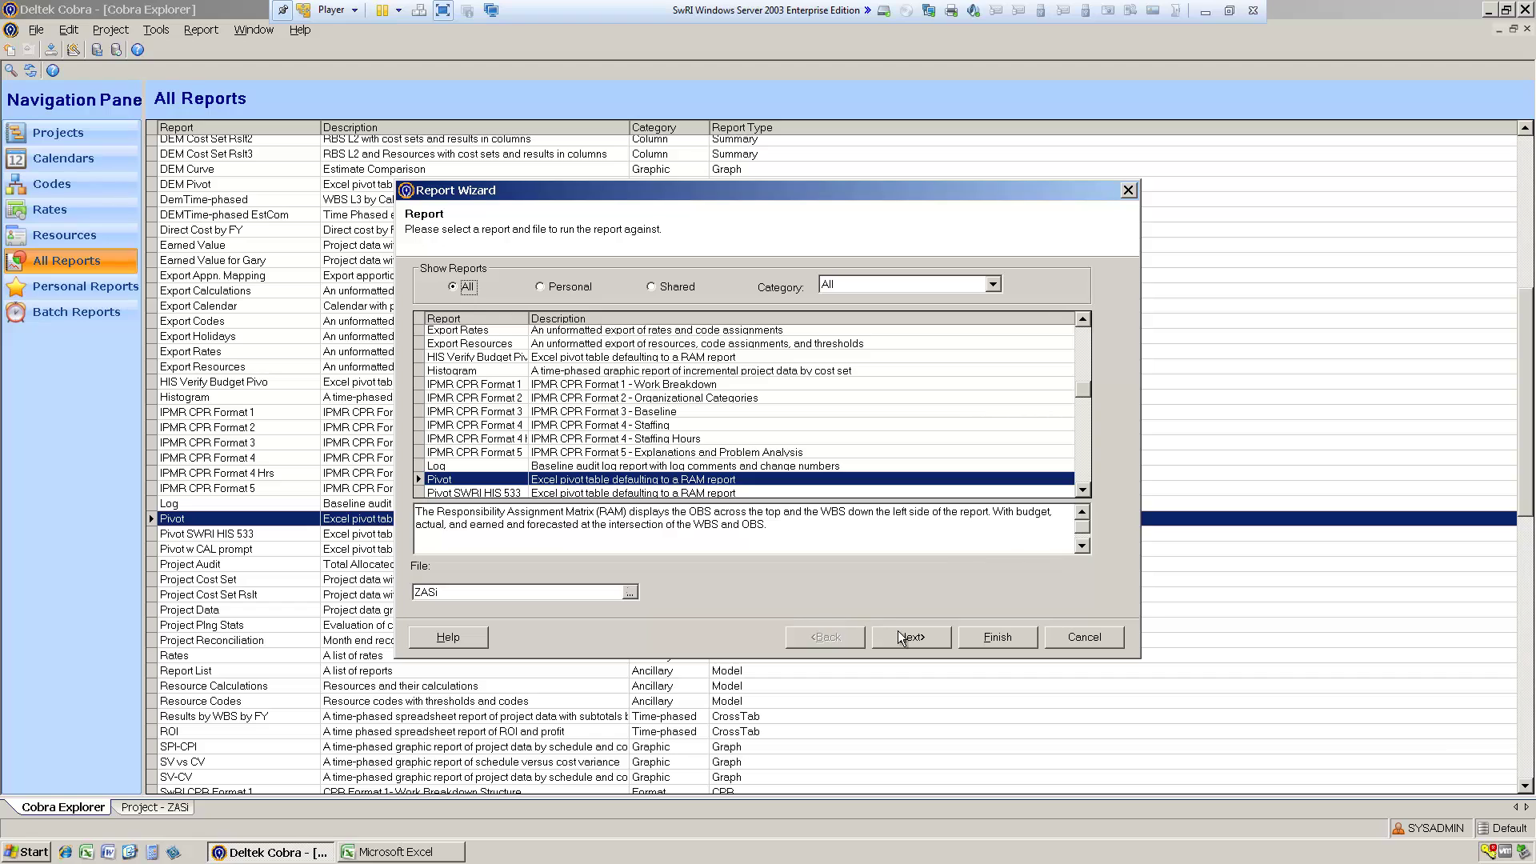
left_click(916, 637)
left_click(914, 638)
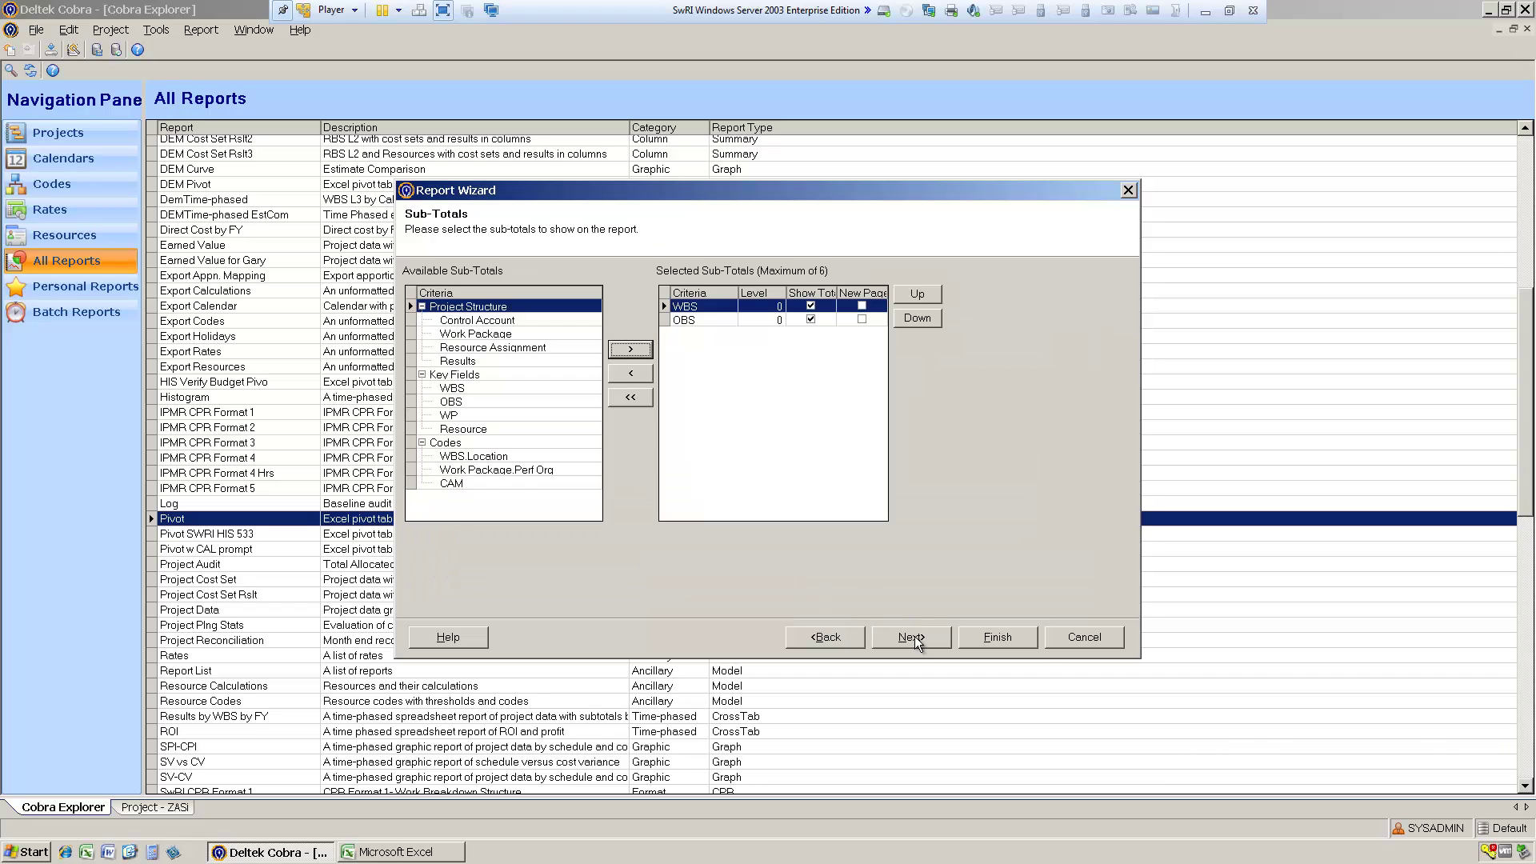
left_click(914, 637)
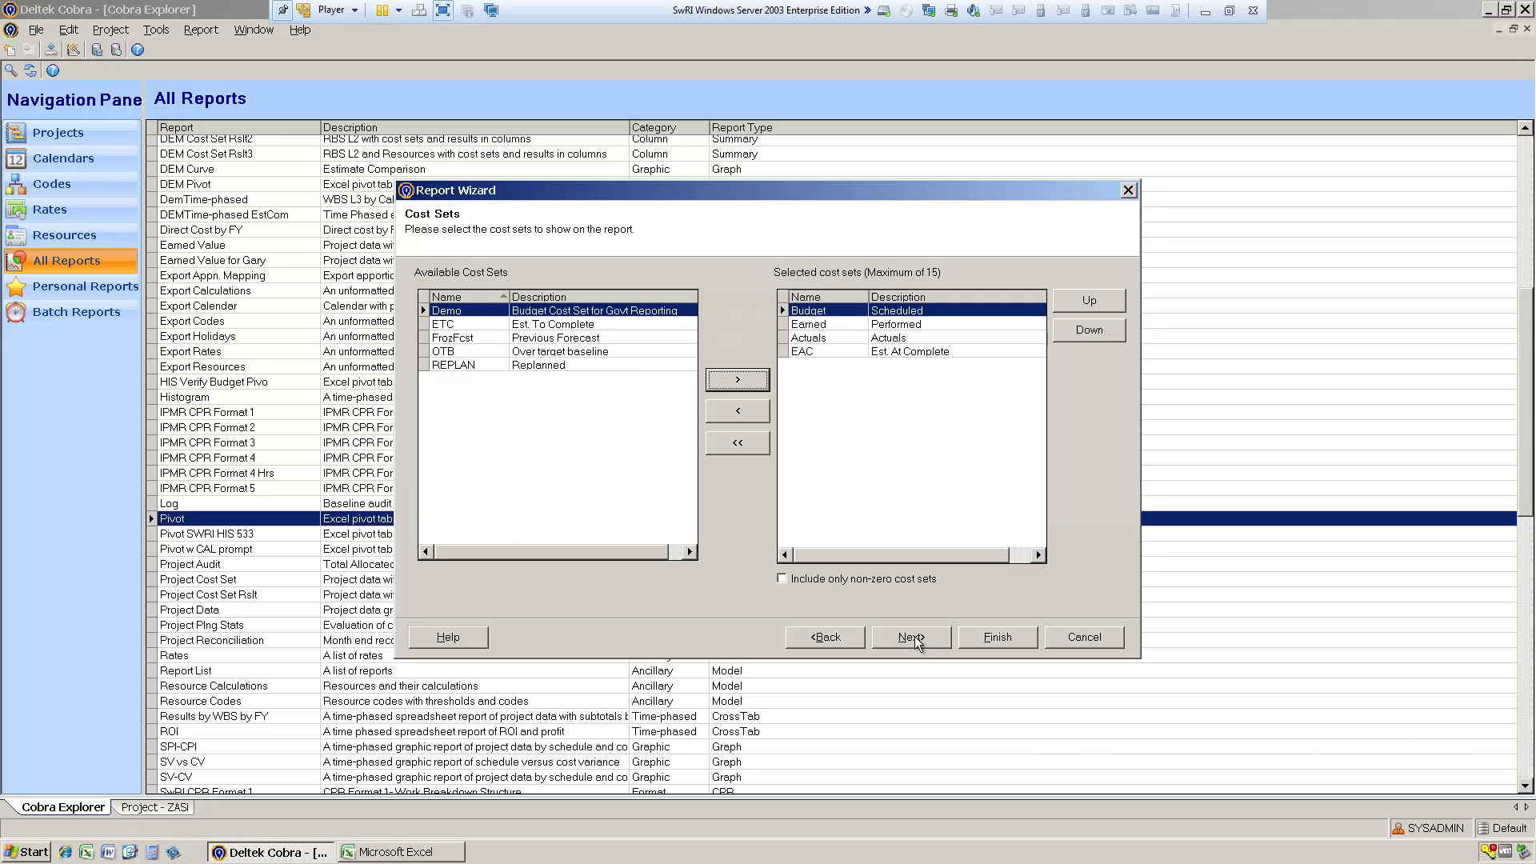
left_click(914, 638)
left_click(915, 638)
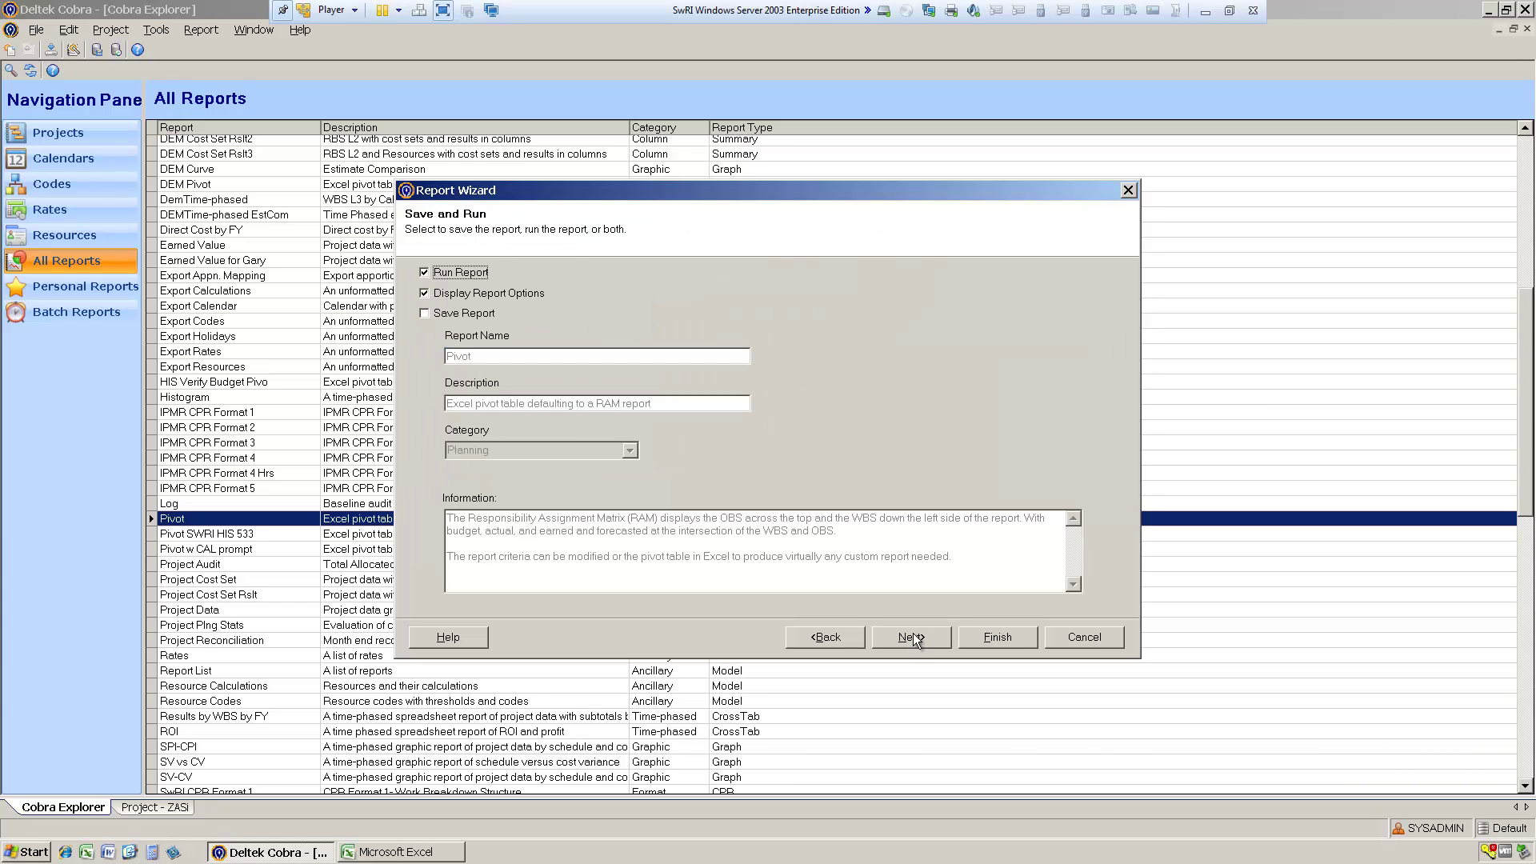
Set the report to save instead of run, and rename it 'training Pivot'
left_click(424, 274)
left_click(429, 312)
left_click(446, 352)
double_click(446, 353)
left_click(448, 354)
type("traoinin")
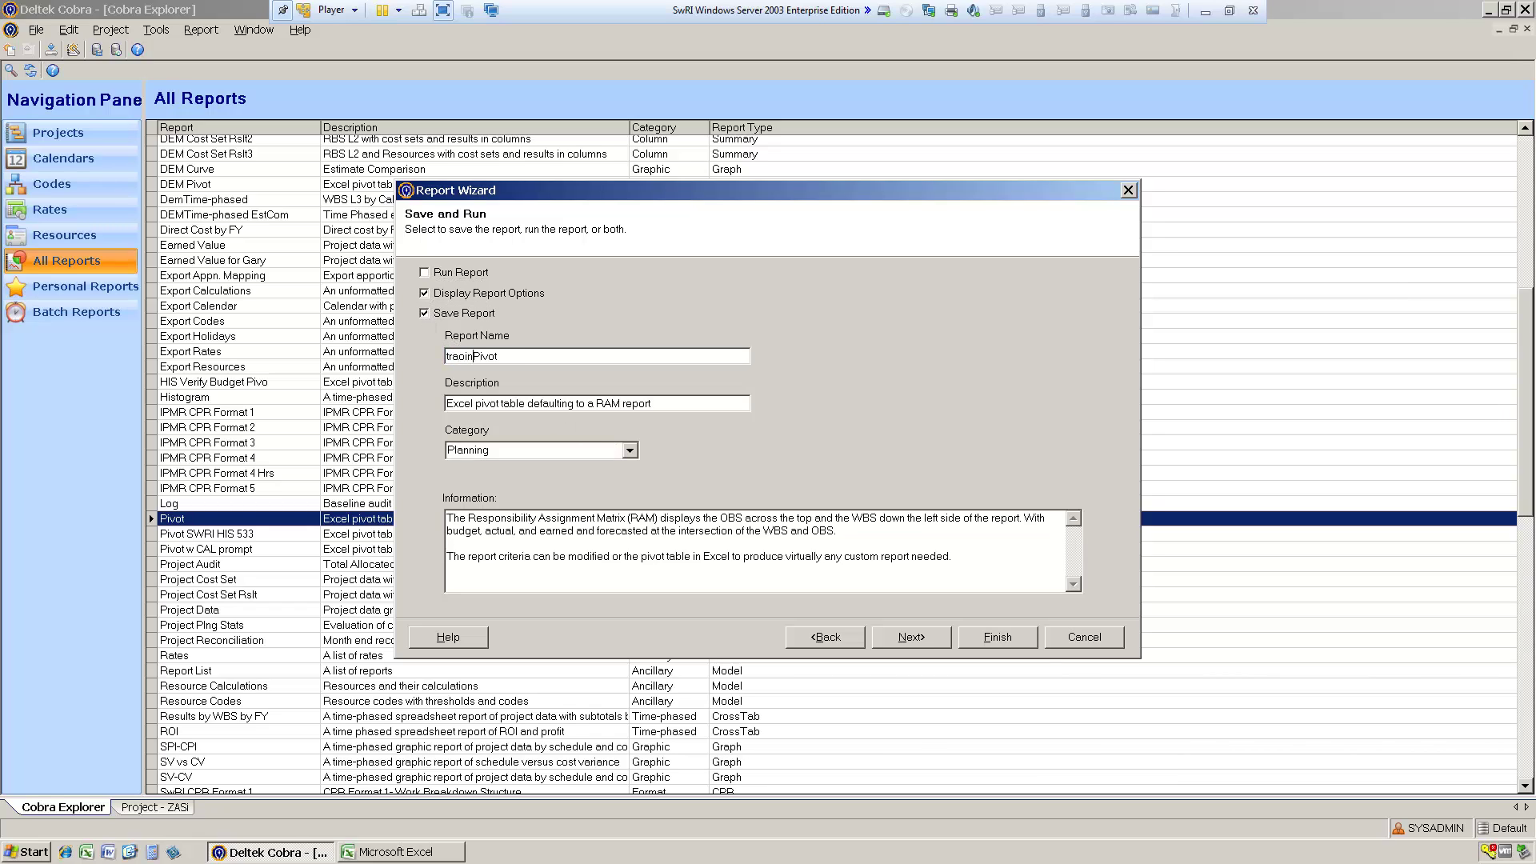
key("BackSpace")
key("BackSpace")
key("BackSpace")
key("BackSpace")
key("BackSpace")
type("ining")
Drop the RAM report wording from the description, set information 'Excel Pivot', category 'Training', and save
left_click_drag(664, 403, 445, 406)
left_click(662, 400)
left_click_drag(671, 406, 522, 413)
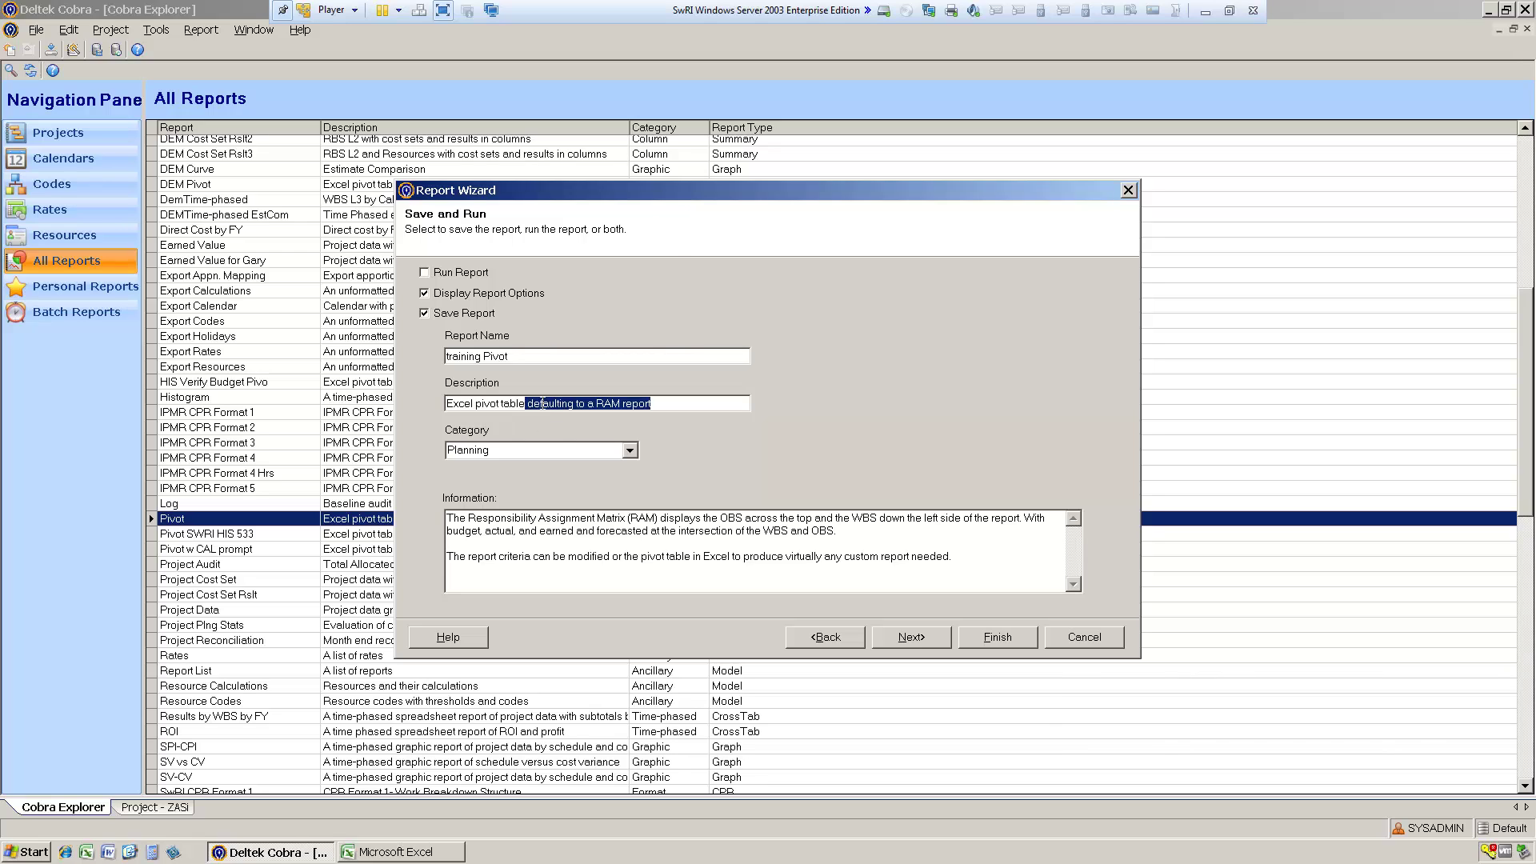
key("BackSpace")
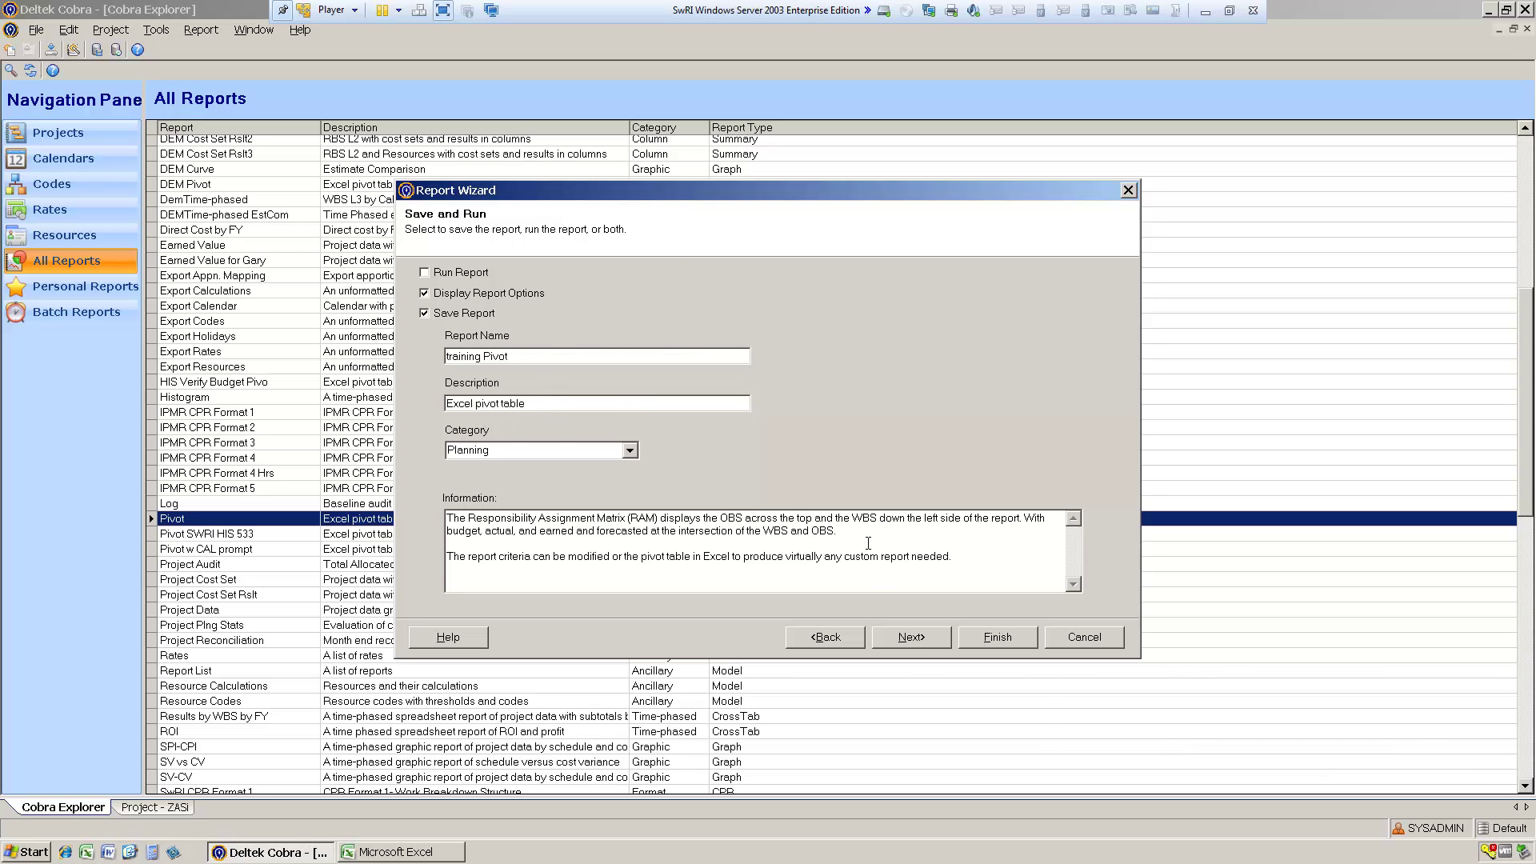
left_click_drag(950, 556, 420, 516)
type("Exc")
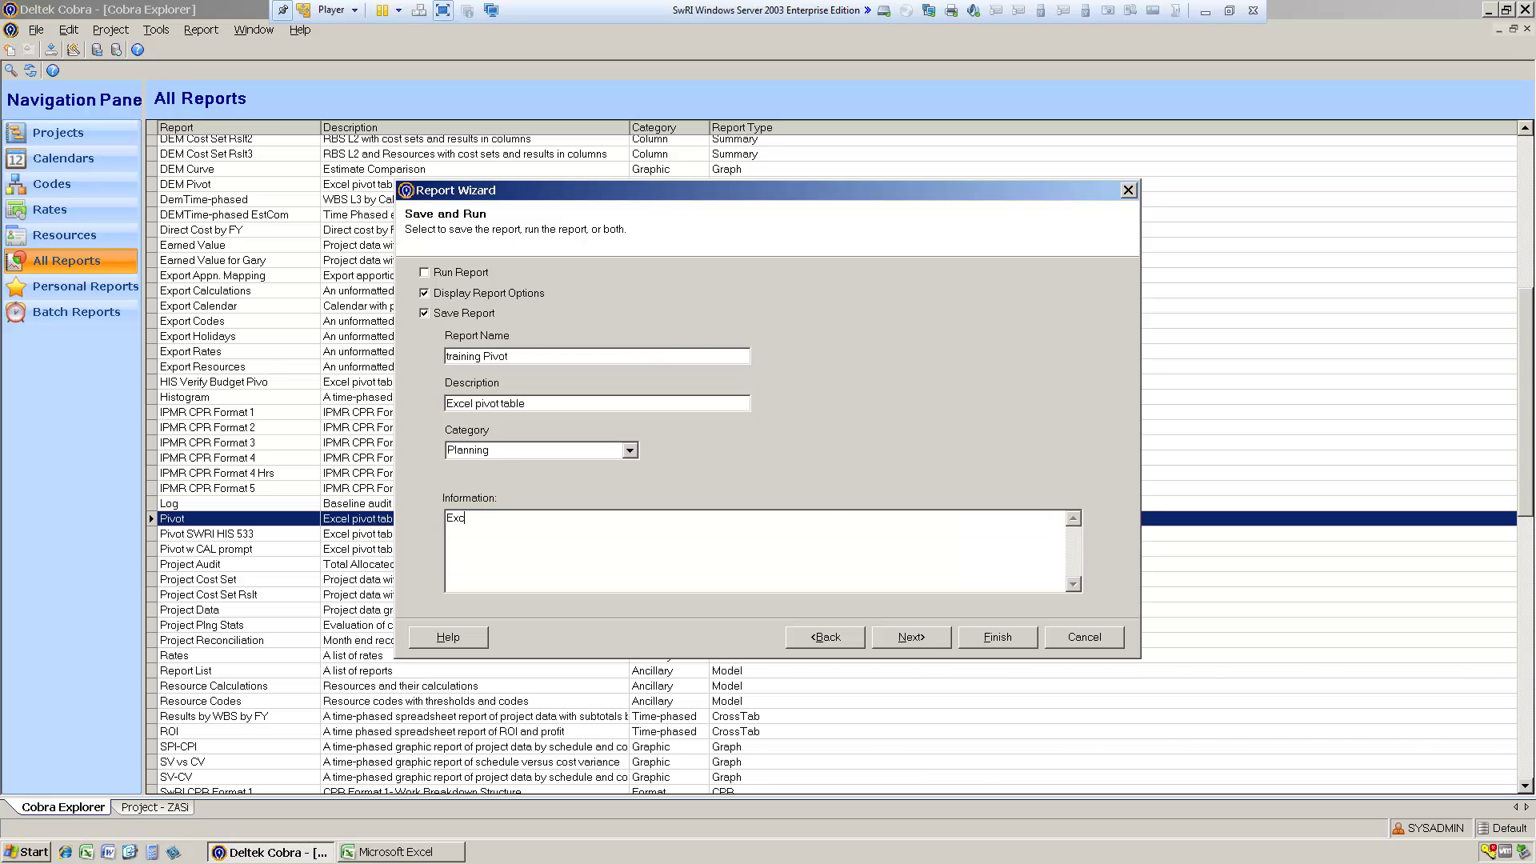
type("el Pivot")
left_click(496, 451)
type("Training")
left_click(1000, 637)
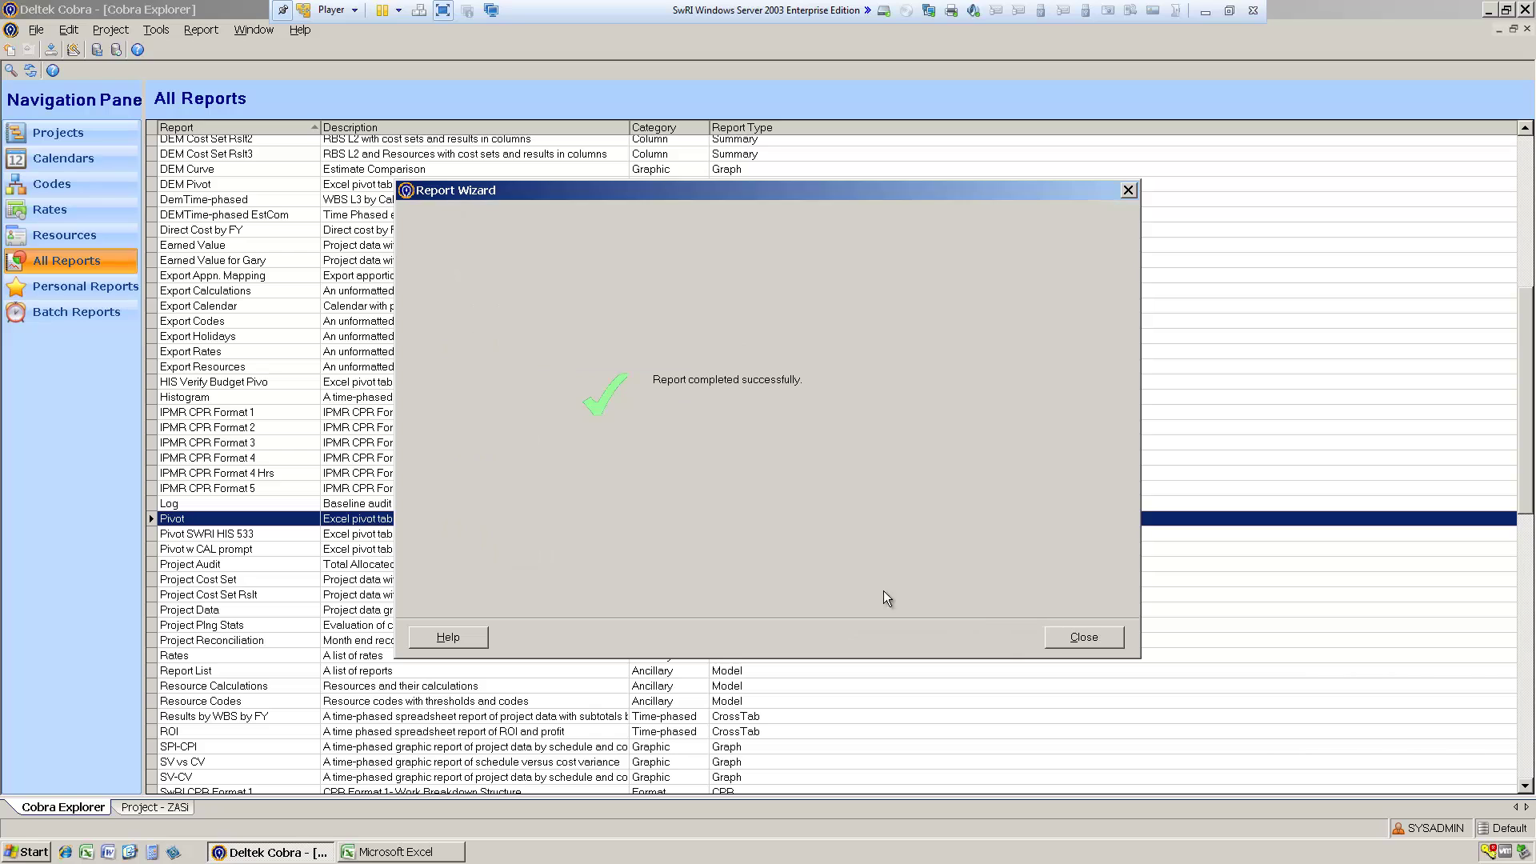
Open Report Information for training Pivot and display its XML report definition
left_click(1084, 636)
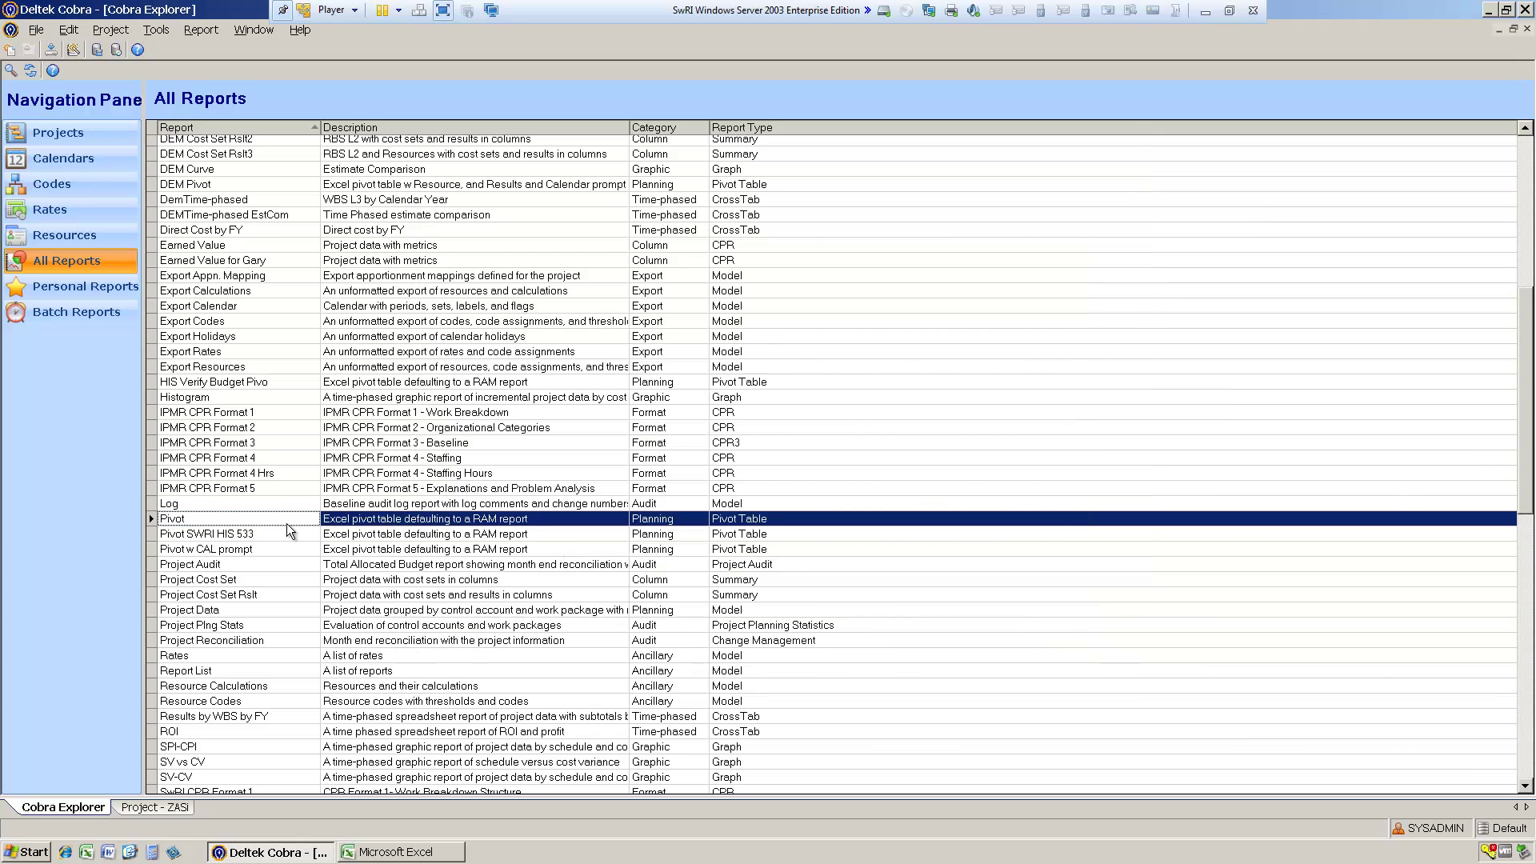
left_click_drag(1528, 404, 1528, 692)
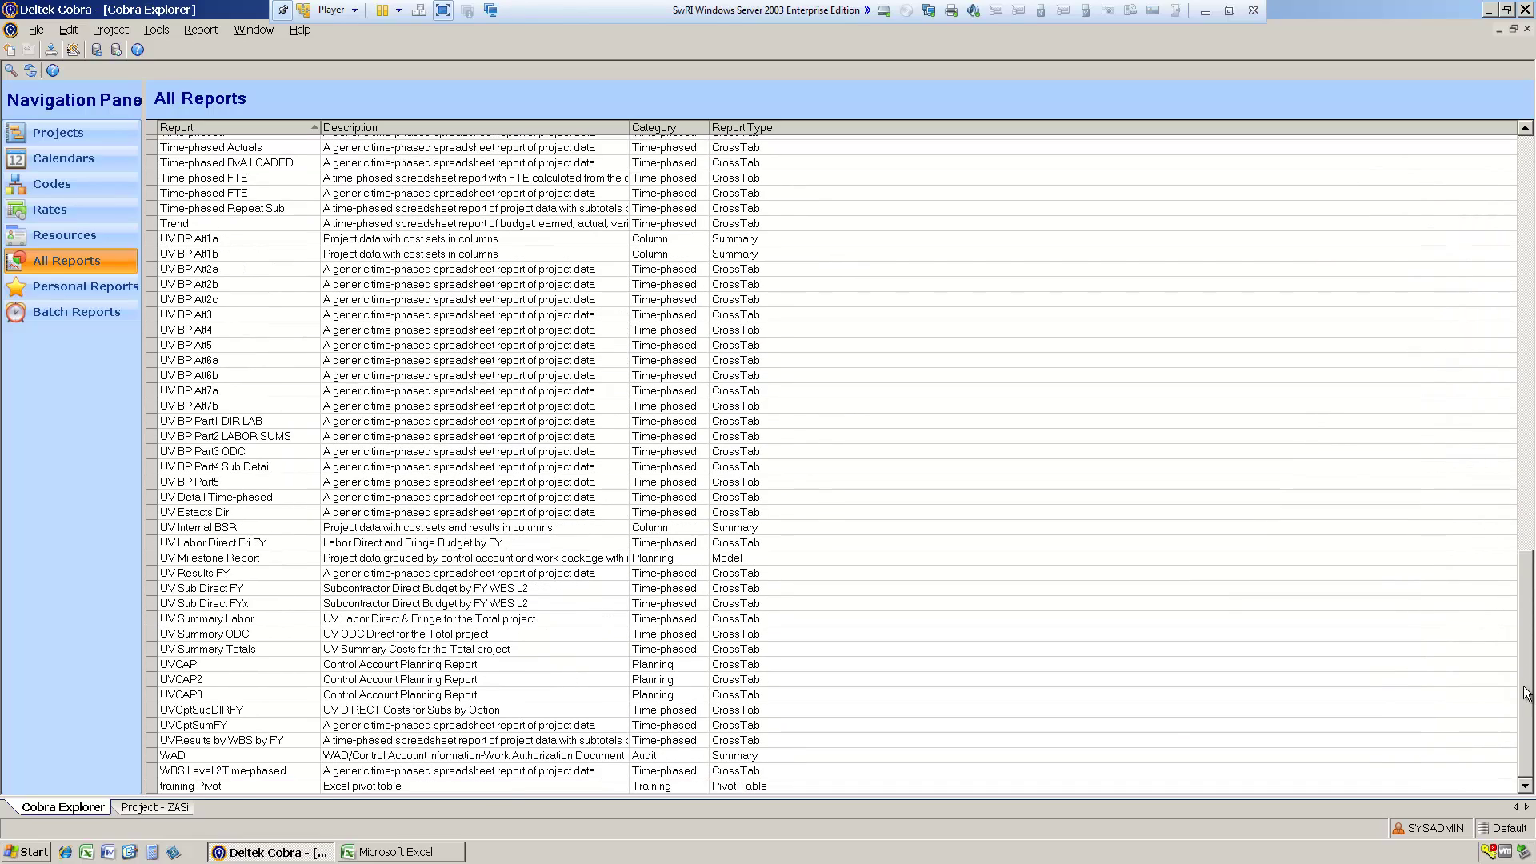
left_click(200, 788)
right_click(199, 788)
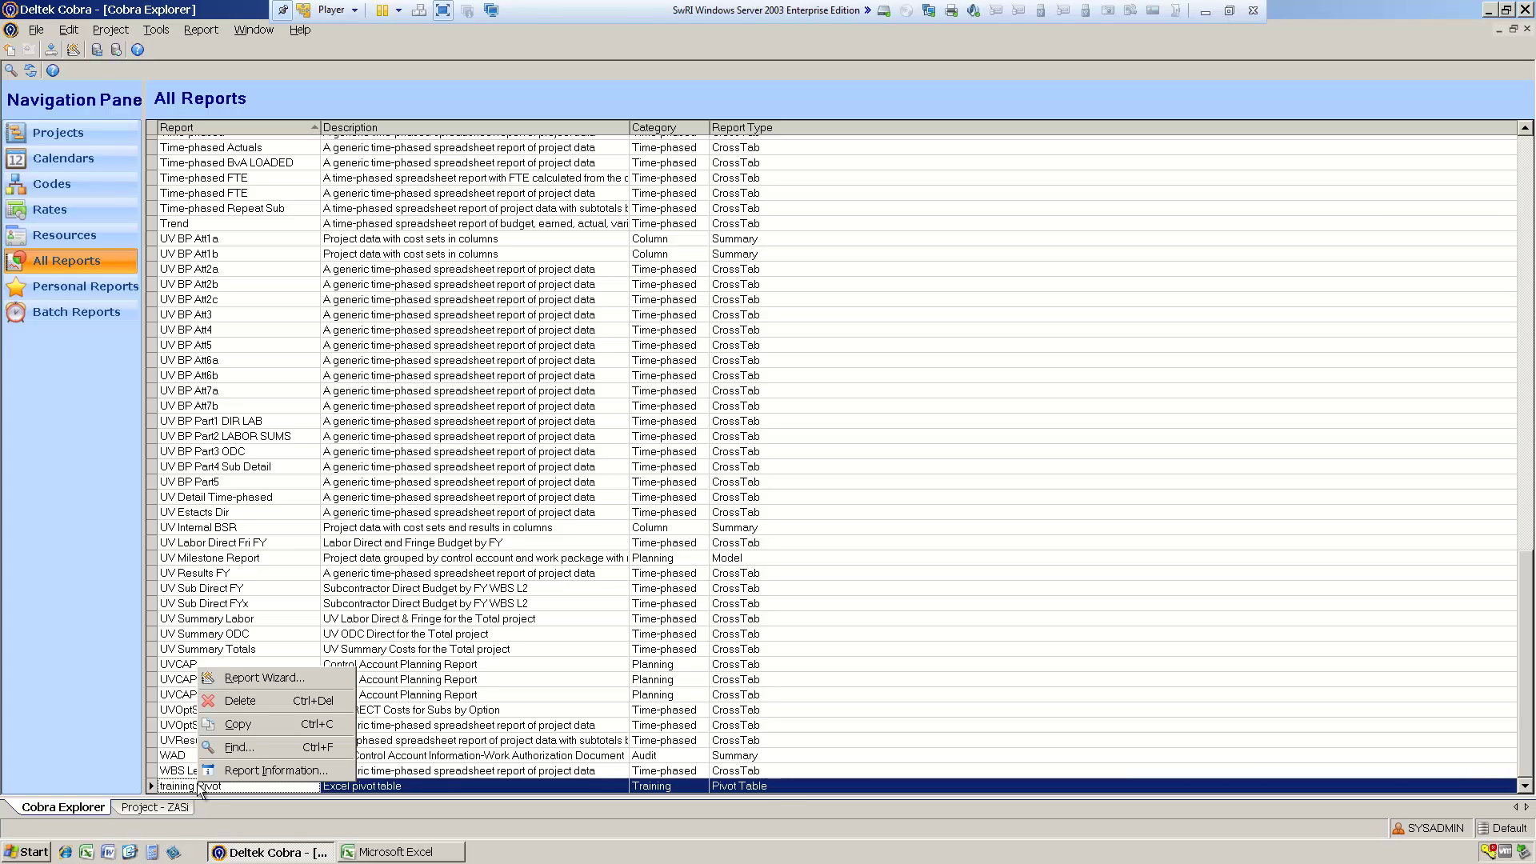
left_click(261, 773)
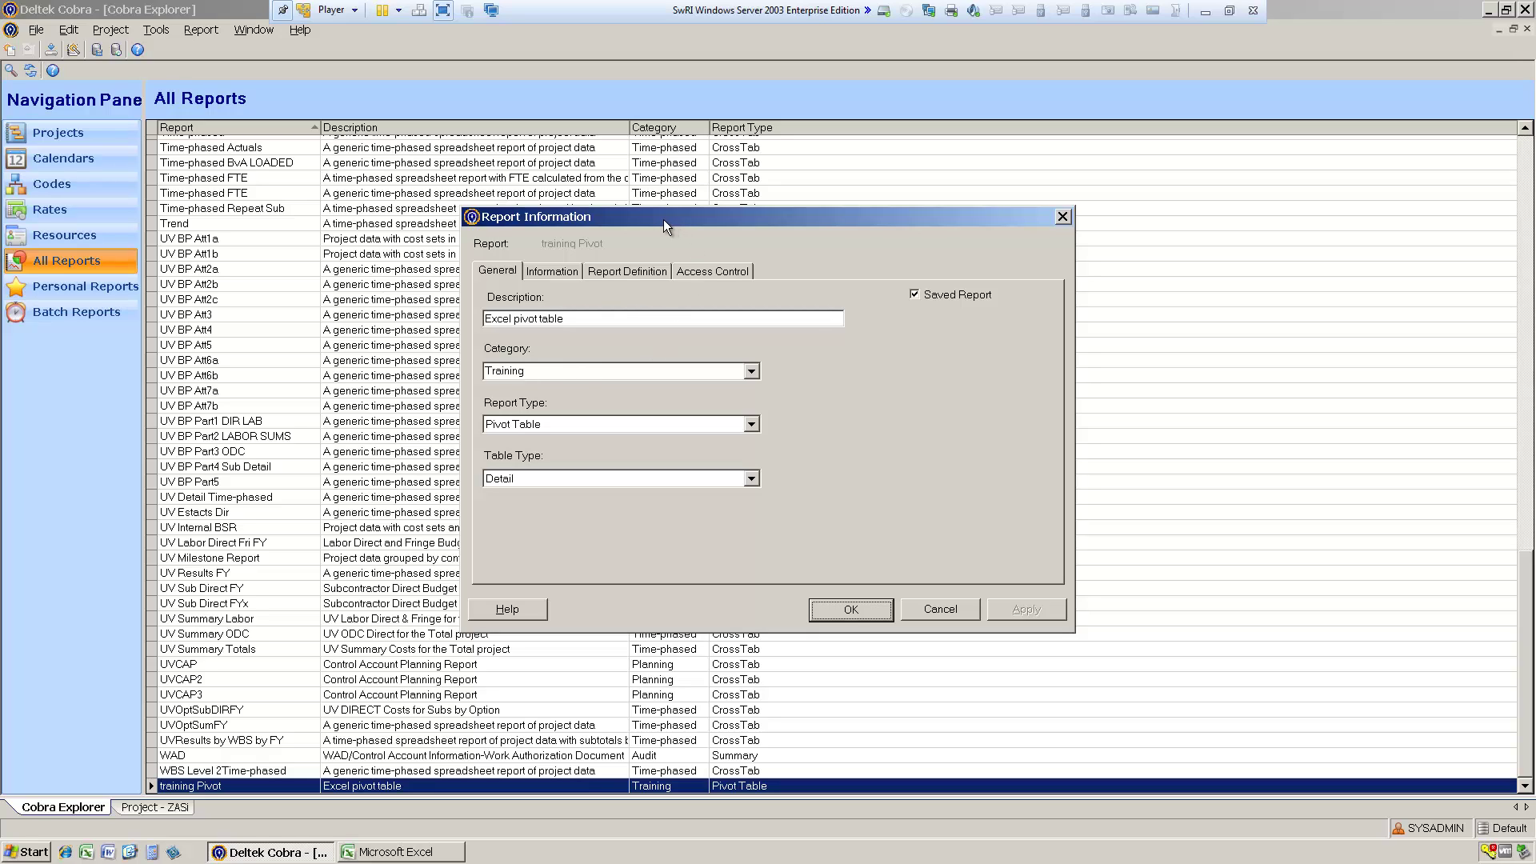
left_click(639, 270)
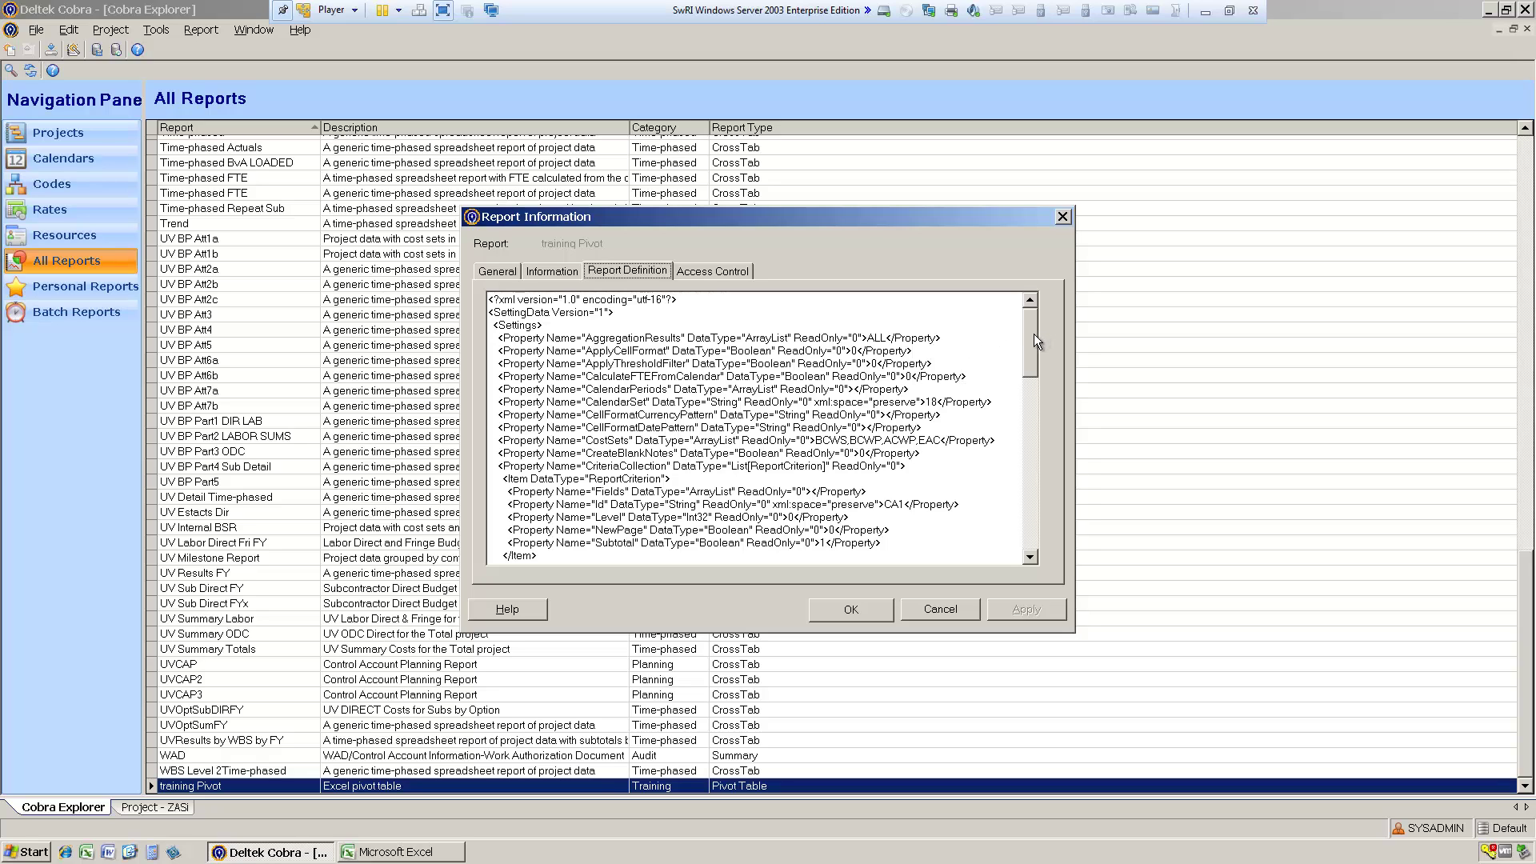
Edit the AllowSelectCalendarSet and CalendarSet values in the report definition XML
scroll(1033, 338, "down", 1)
left_click_drag(1031, 344, 1032, 451)
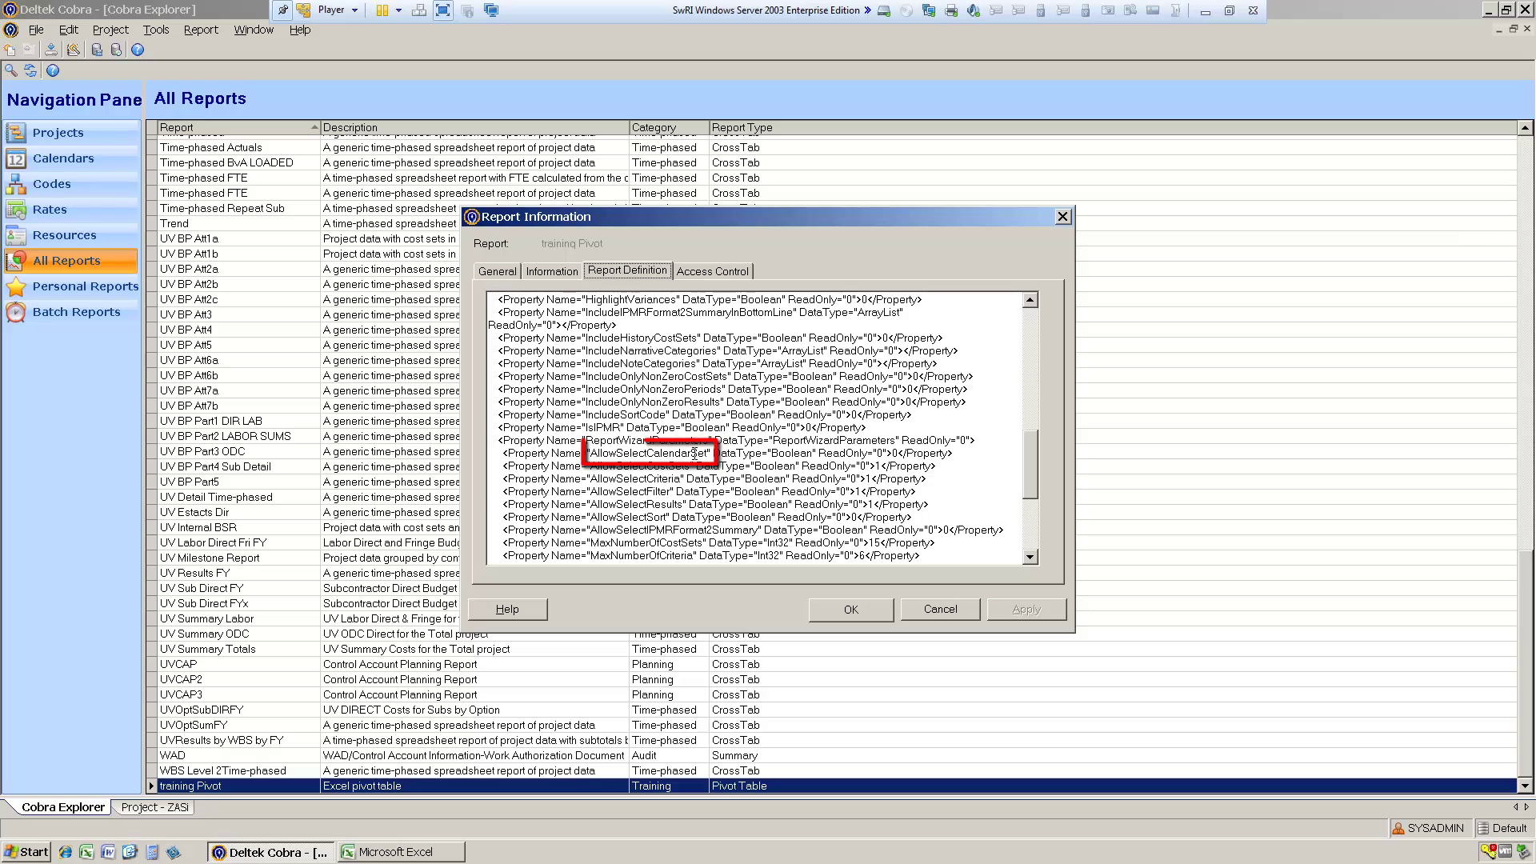
mouse_move(1031, 484)
left_mouse_down()
mouse_move(1059, 536)
mouse_move(1030, 454)
left_mouse_up()
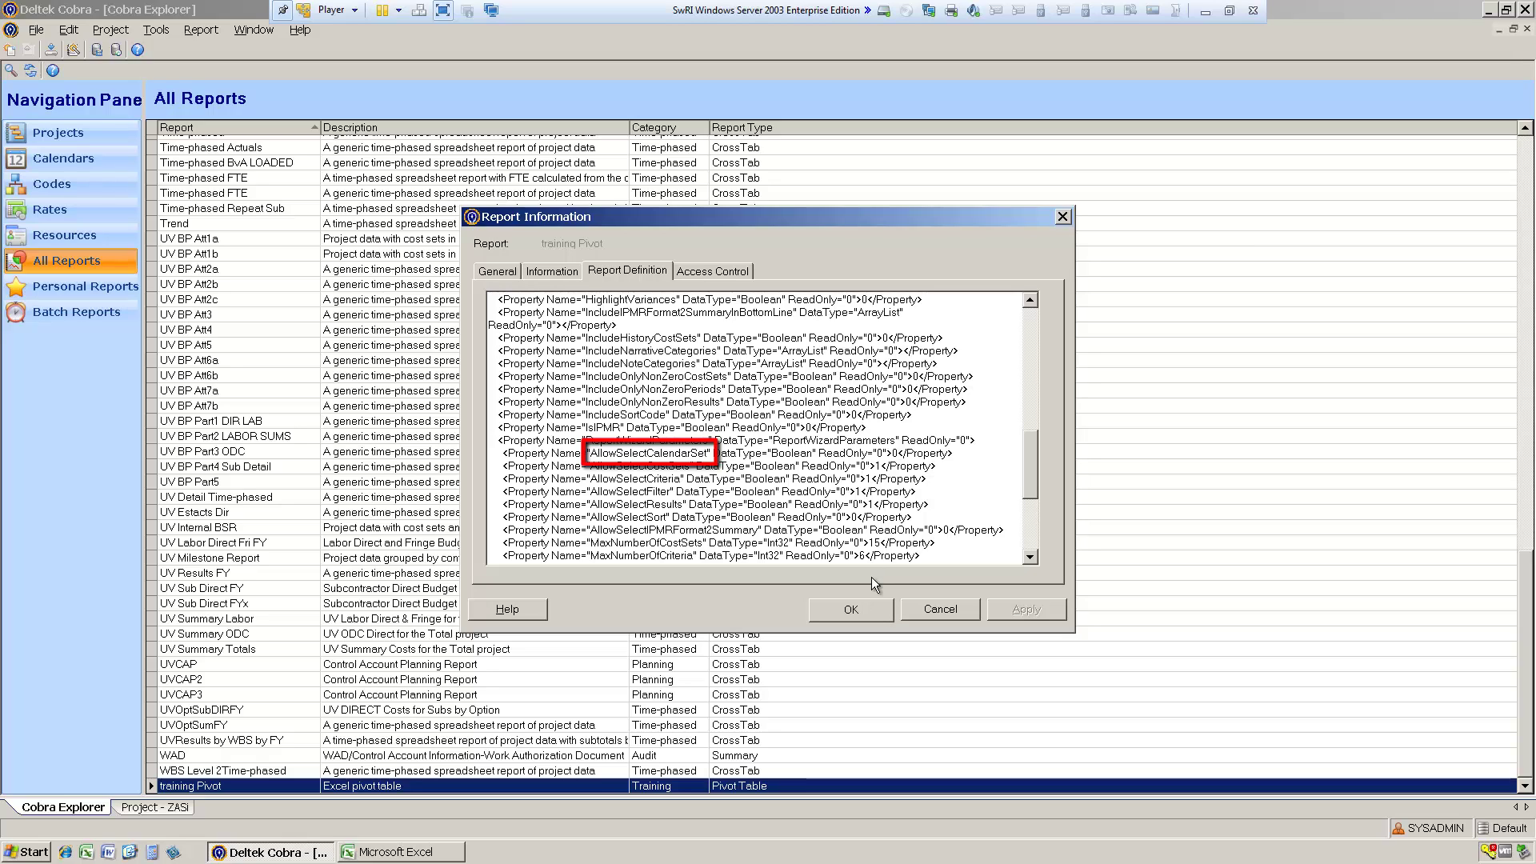
key("BackSpace")
type("1")
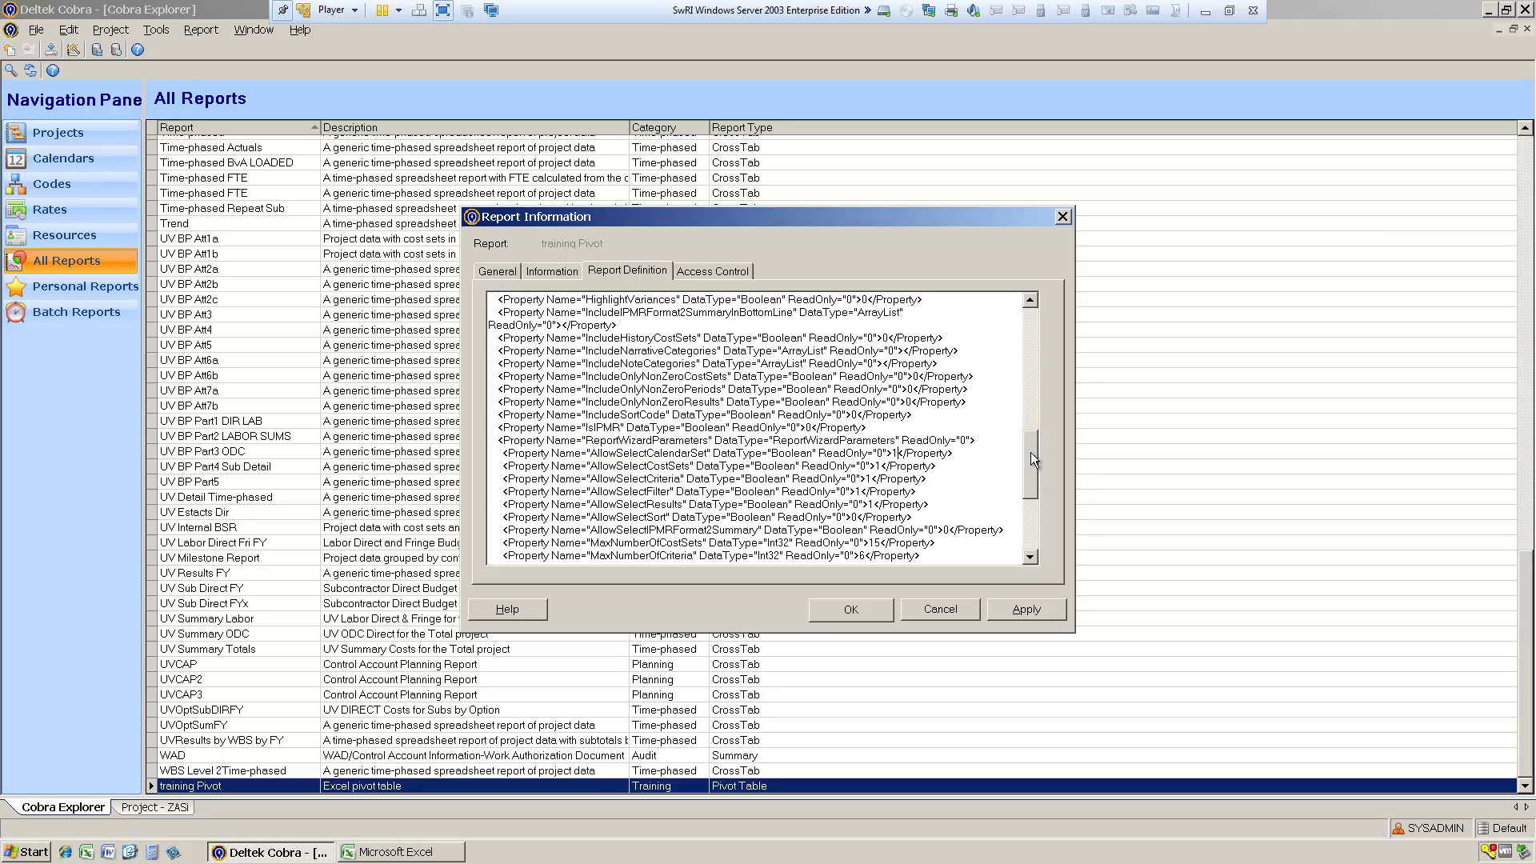
left_click_drag(1031, 453, 1040, 312)
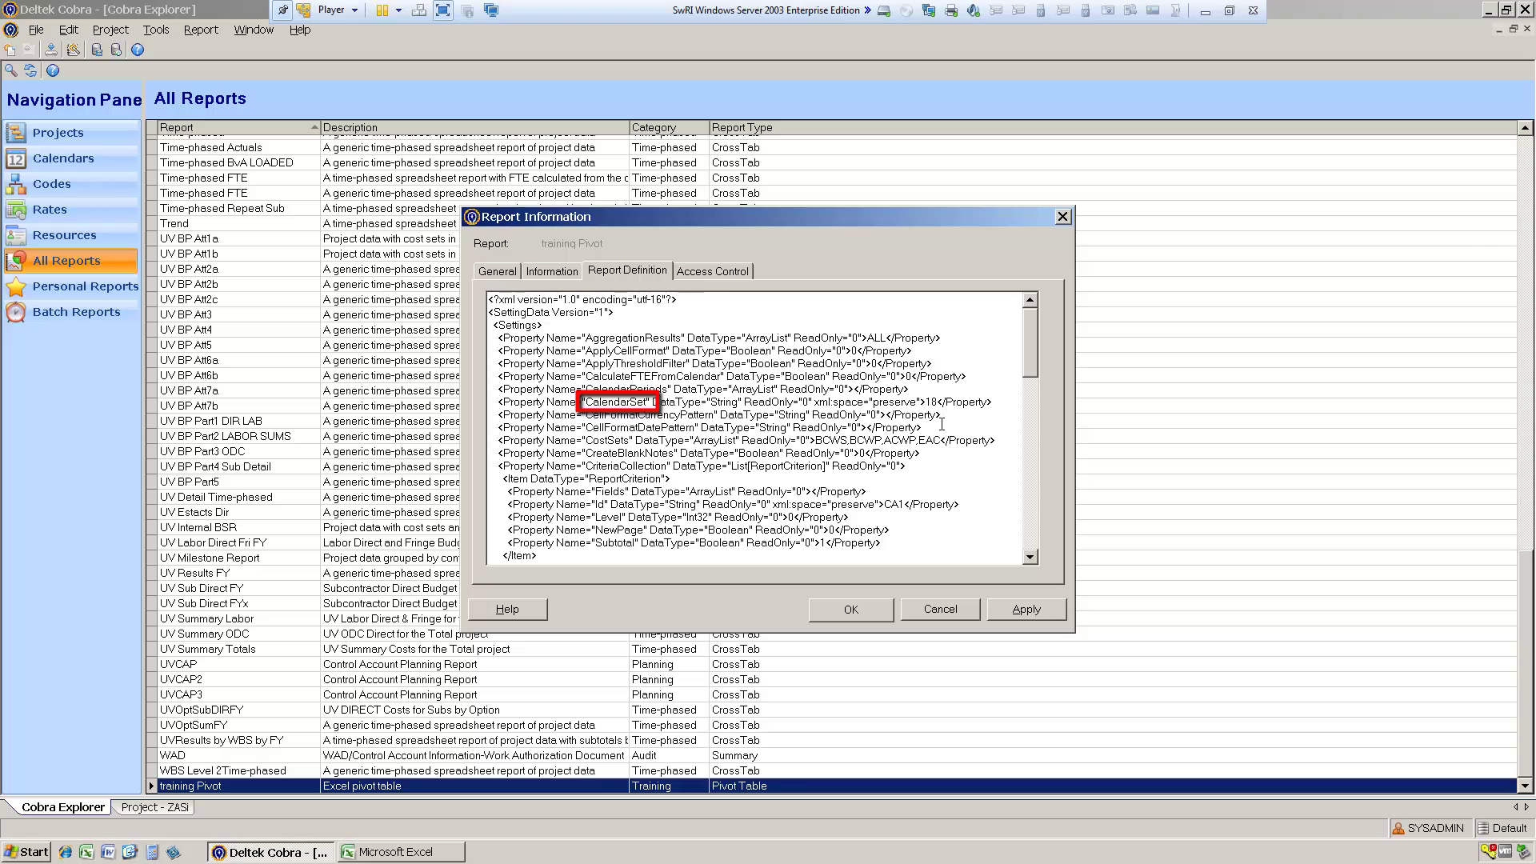
key("BackSpace")
key("BackSpace")
type("00")
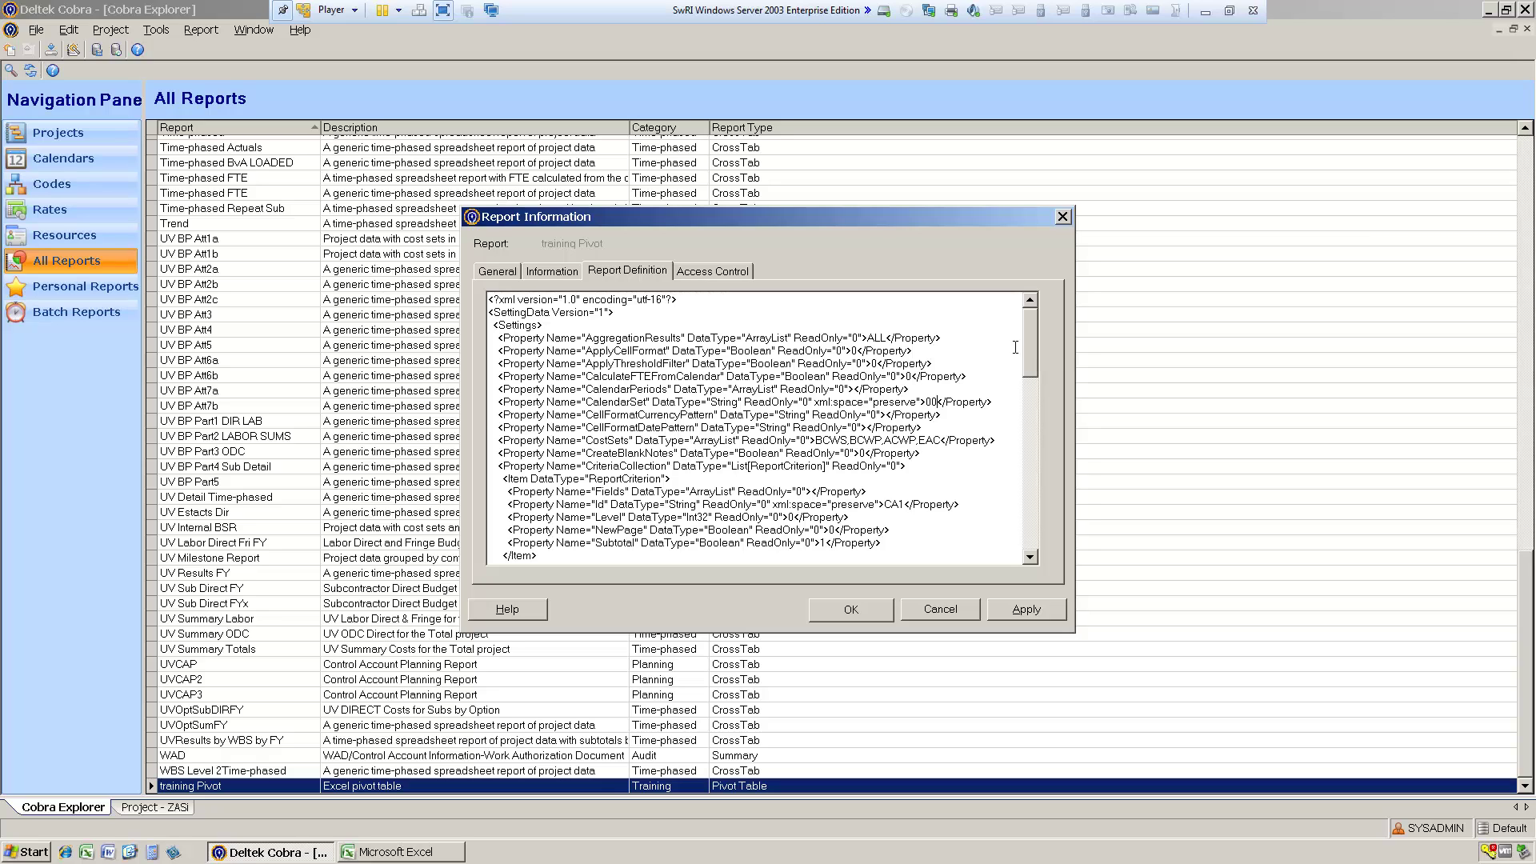
Set DisplayDataWorksheetsCriteriaDescription to 1, then apply and keep the updated definition
left_click_drag(1034, 338, 1030, 412)
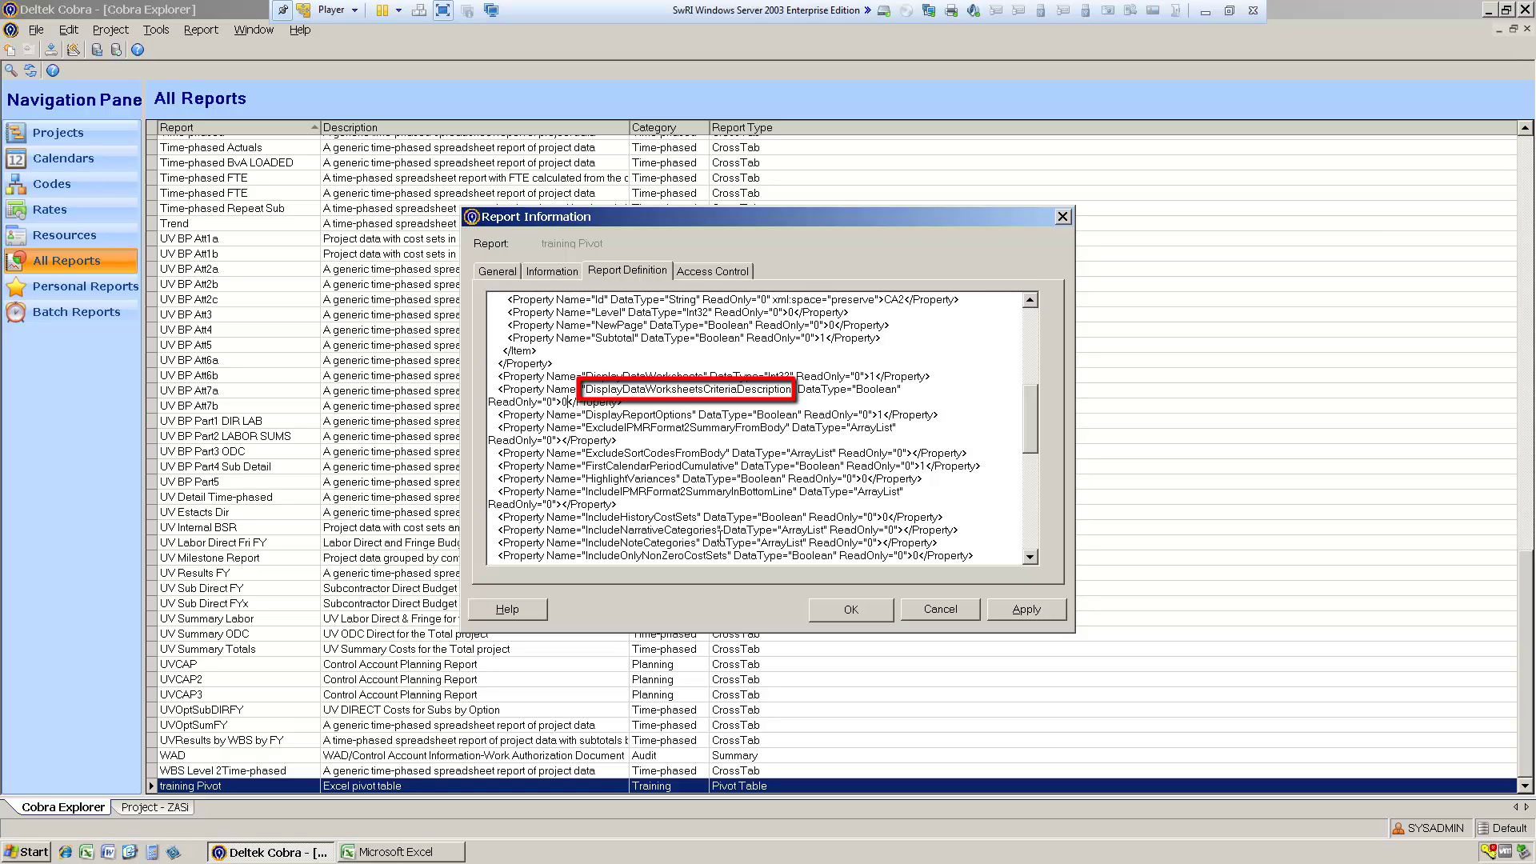
key("BackSpace")
type("1")
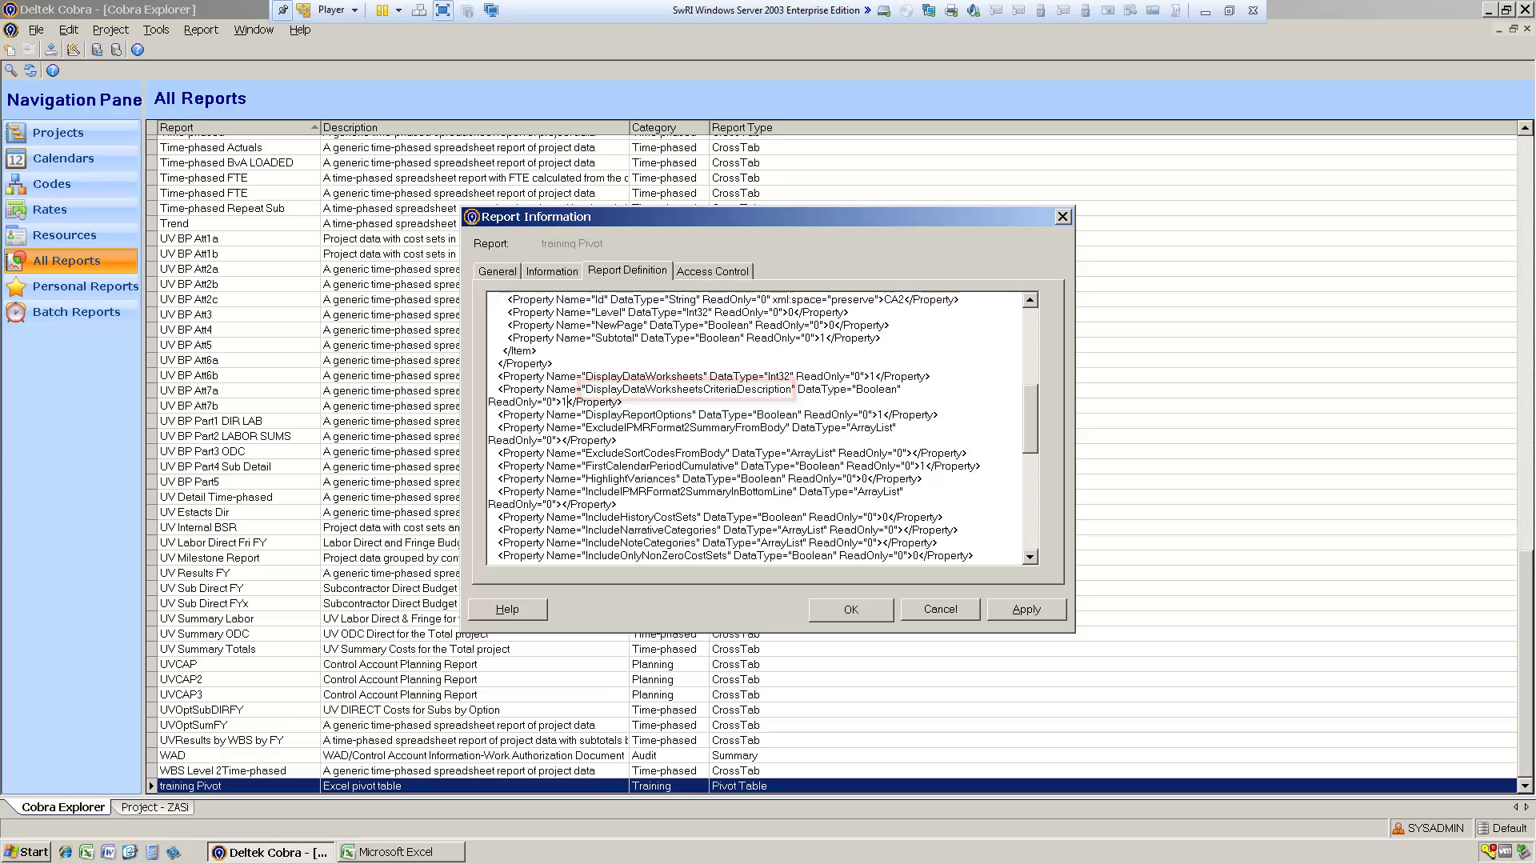
left_click_drag(1030, 405, 1033, 484)
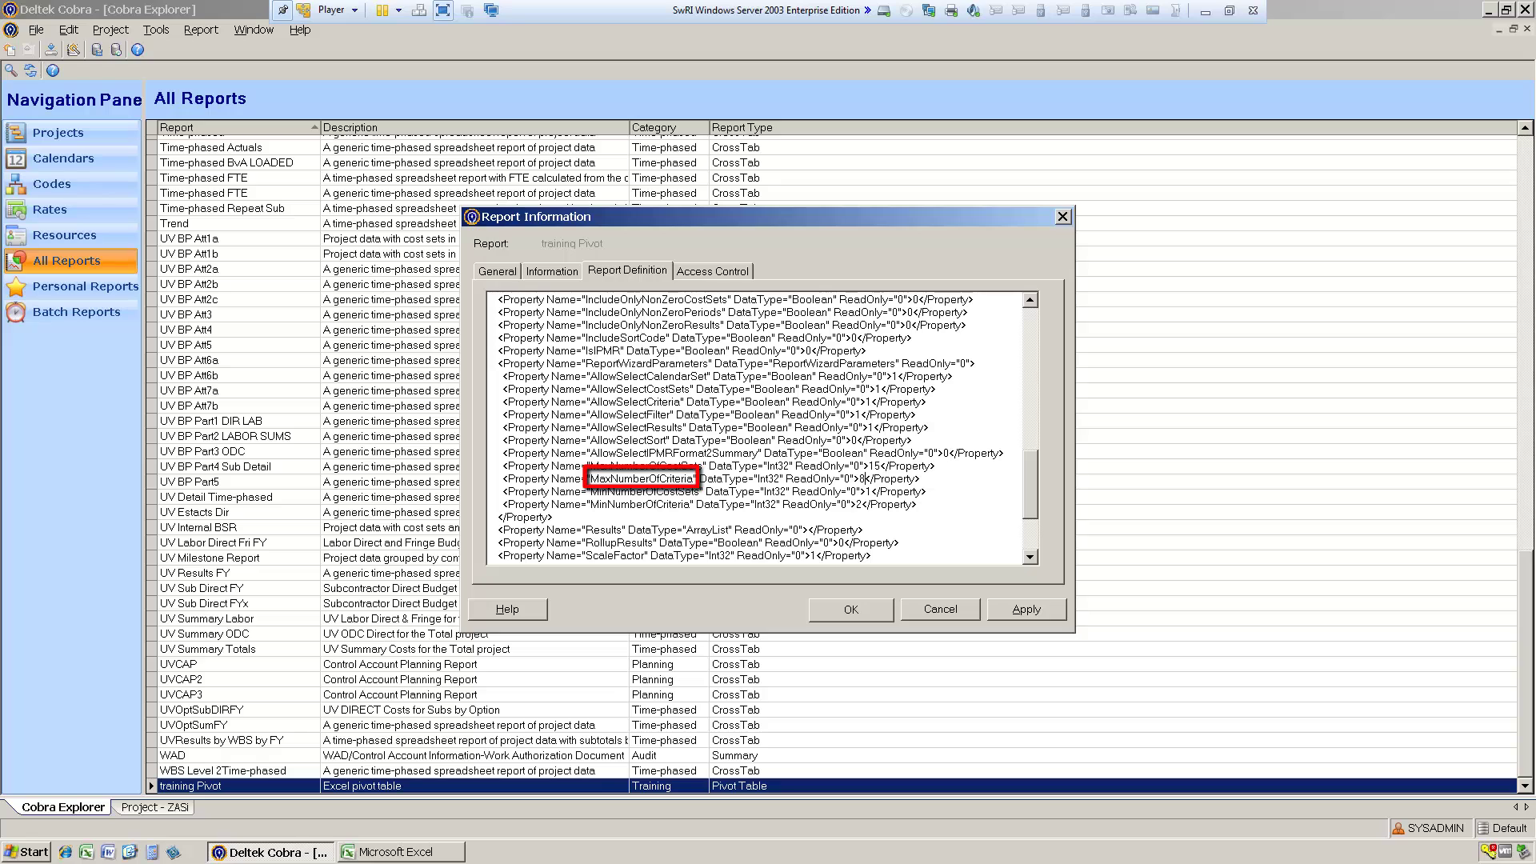
left_click(1032, 611)
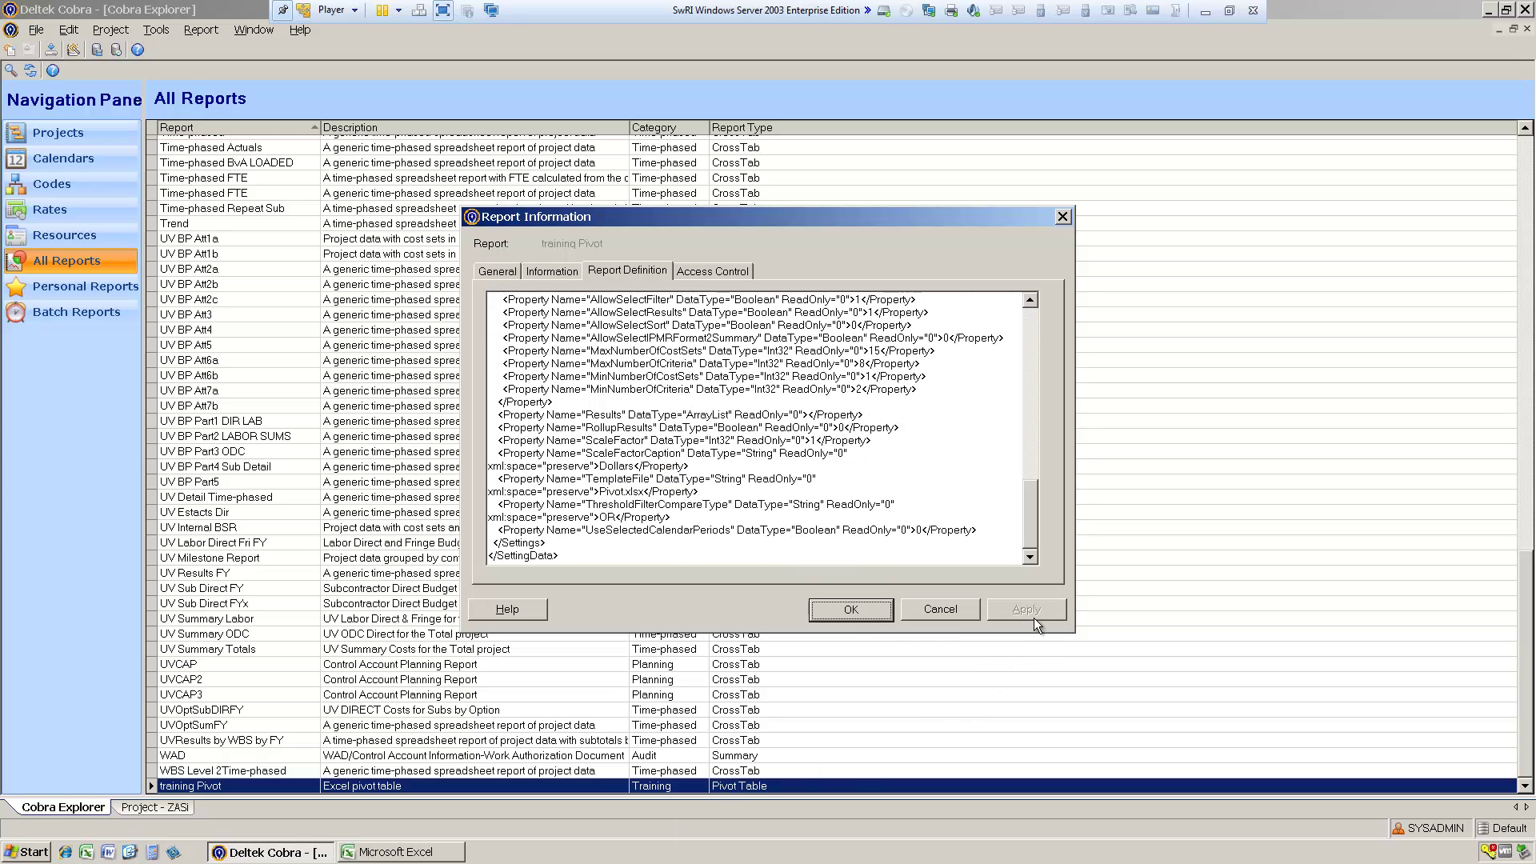
left_click(853, 610)
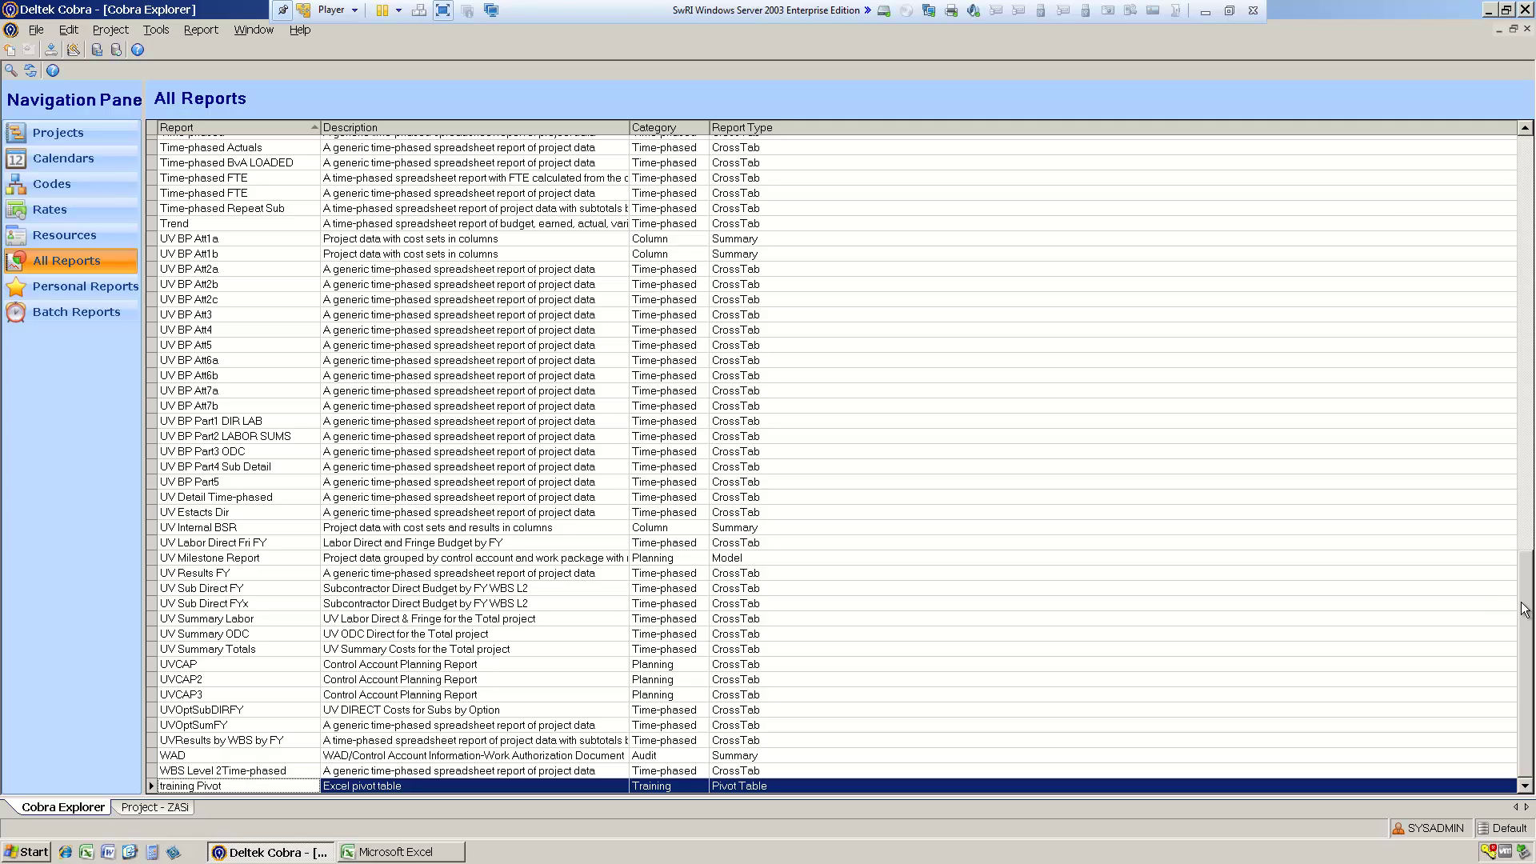
In the training Pivot wizard, add Control Account, Work Package, Results and Work Package.Perf Org subtotals
double_click(228, 785)
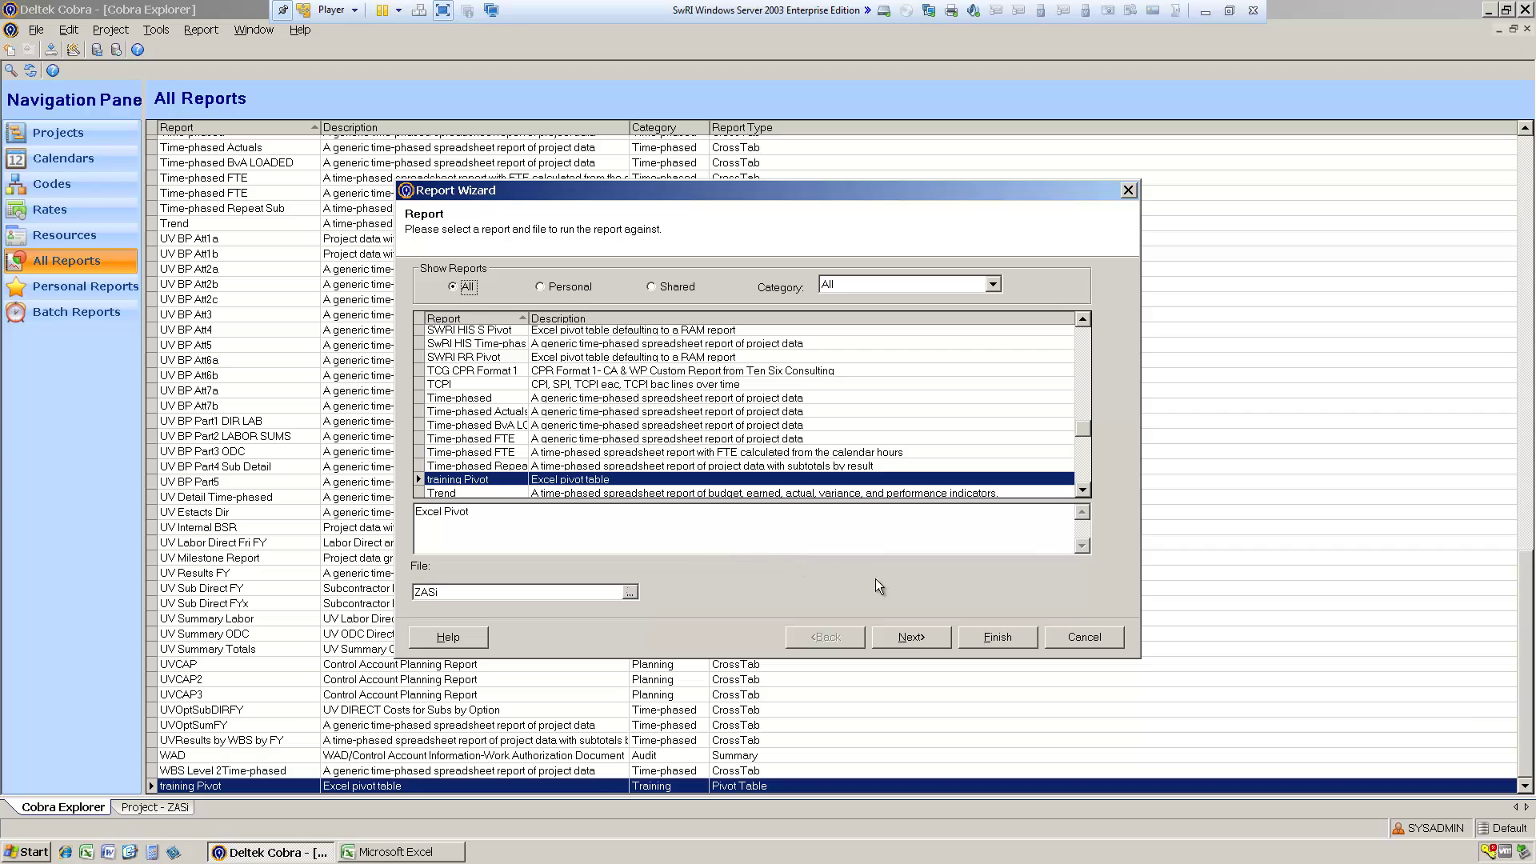
left_click(913, 636)
left_click(912, 636)
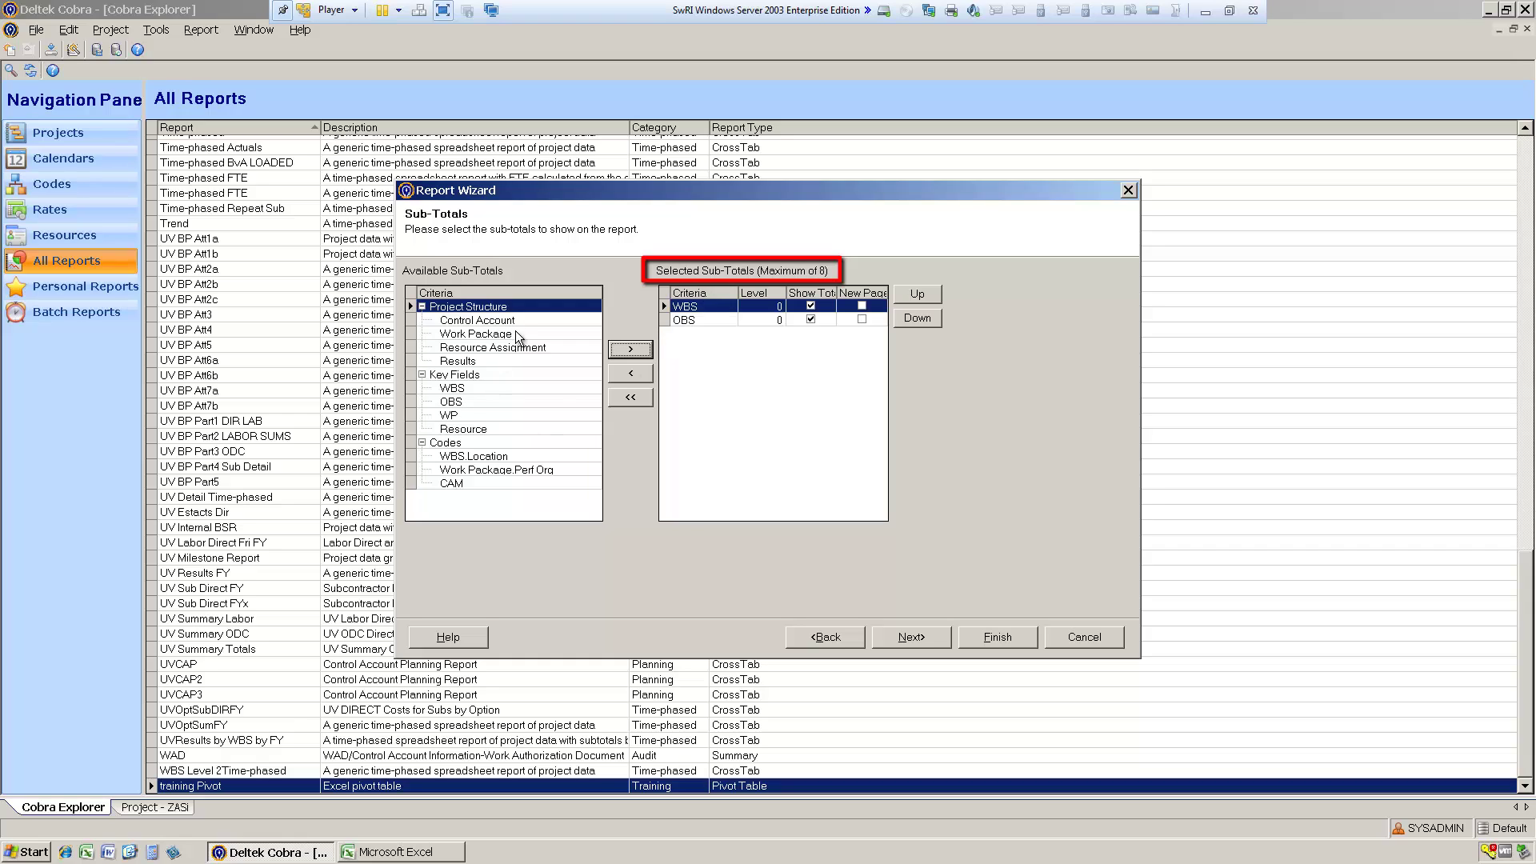
double_click(478, 320)
double_click(490, 333)
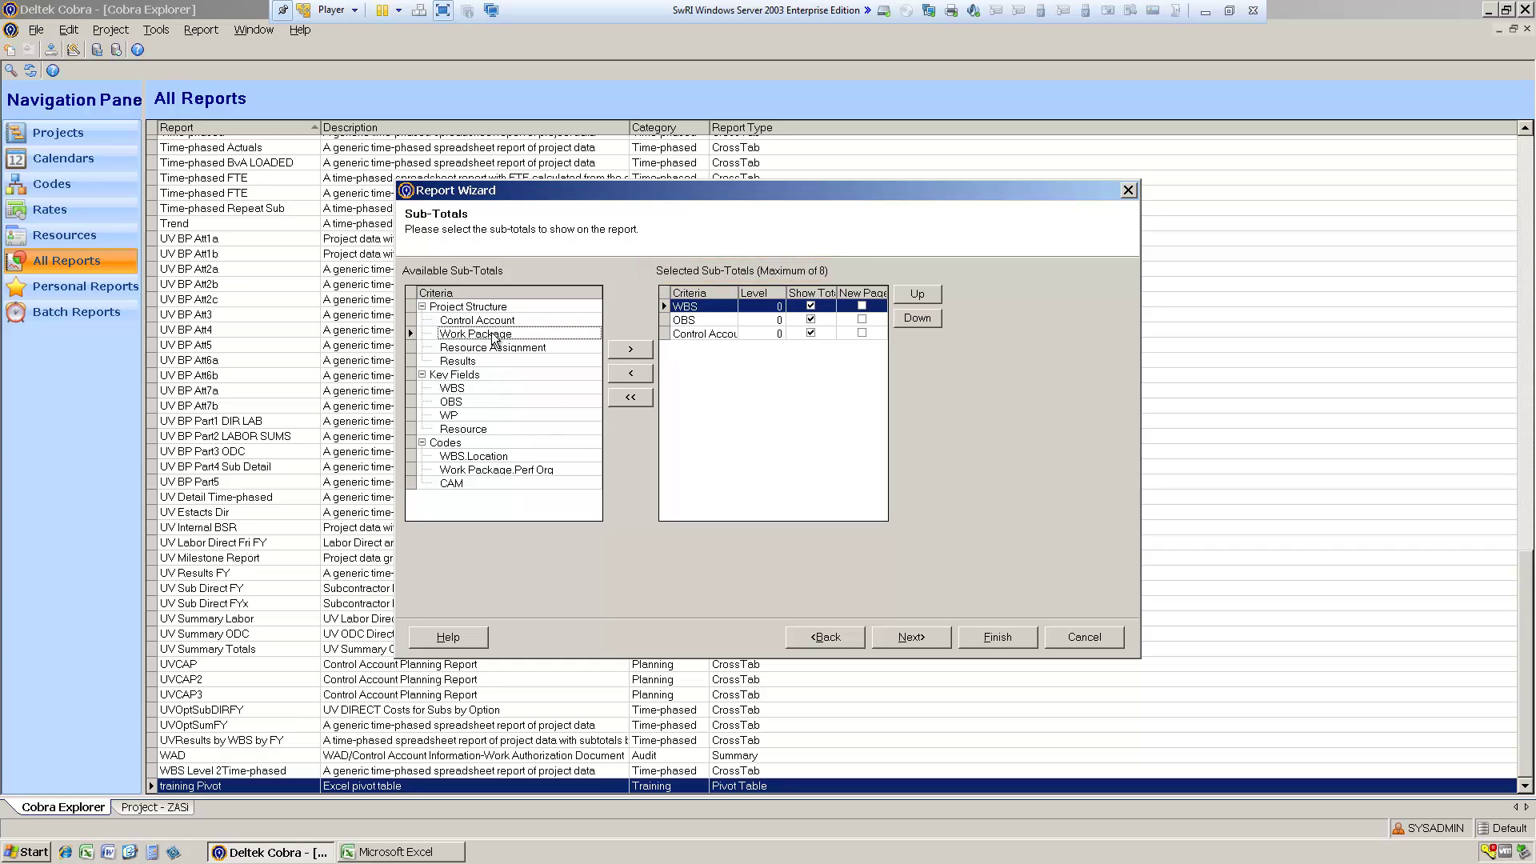
double_click(480, 361)
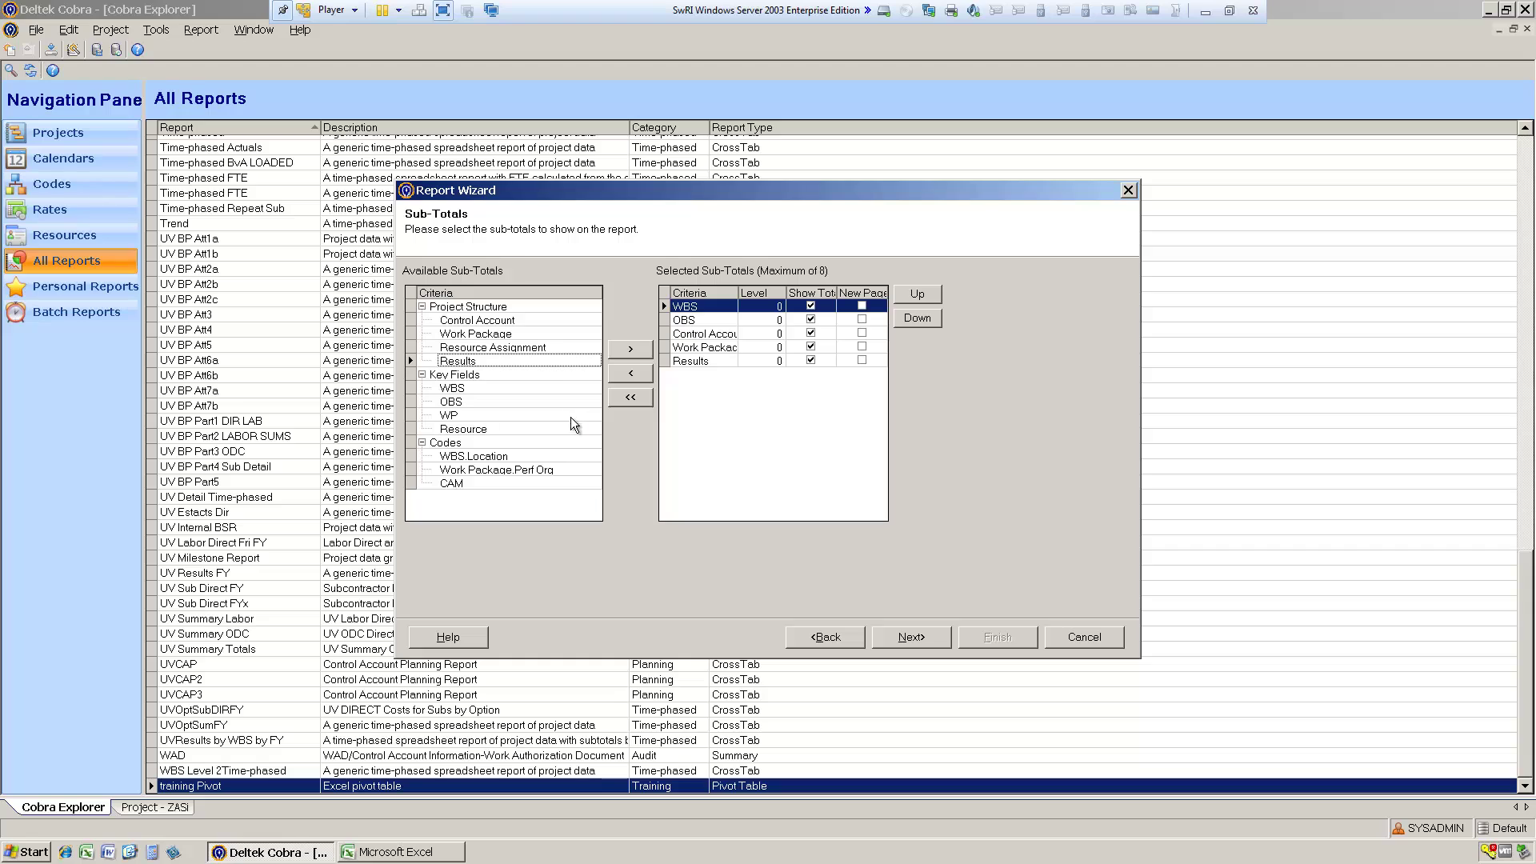
double_click(494, 470)
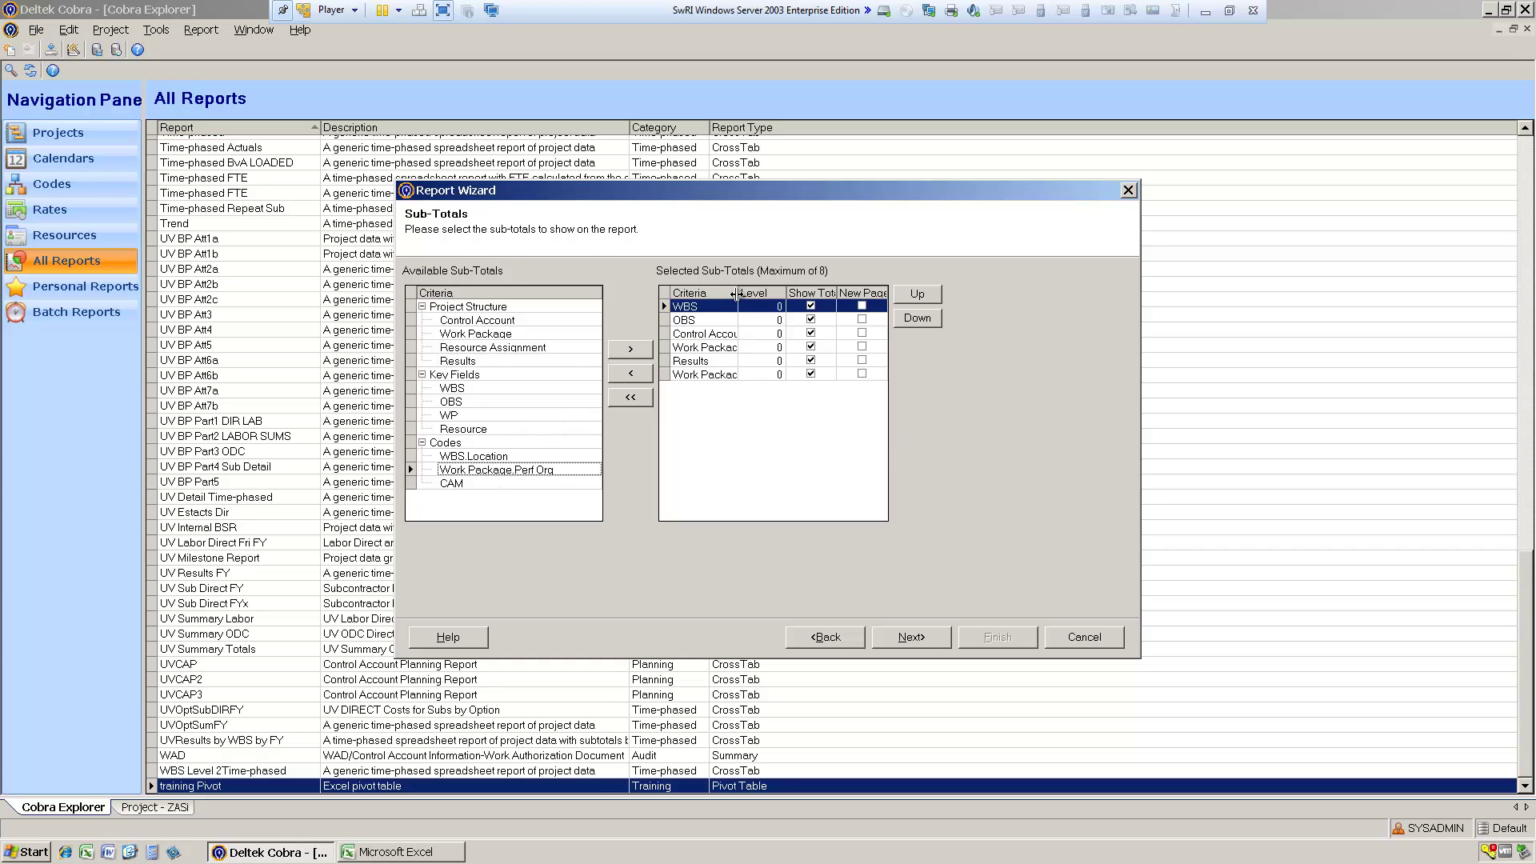
left_click_drag(736, 295, 800, 294)
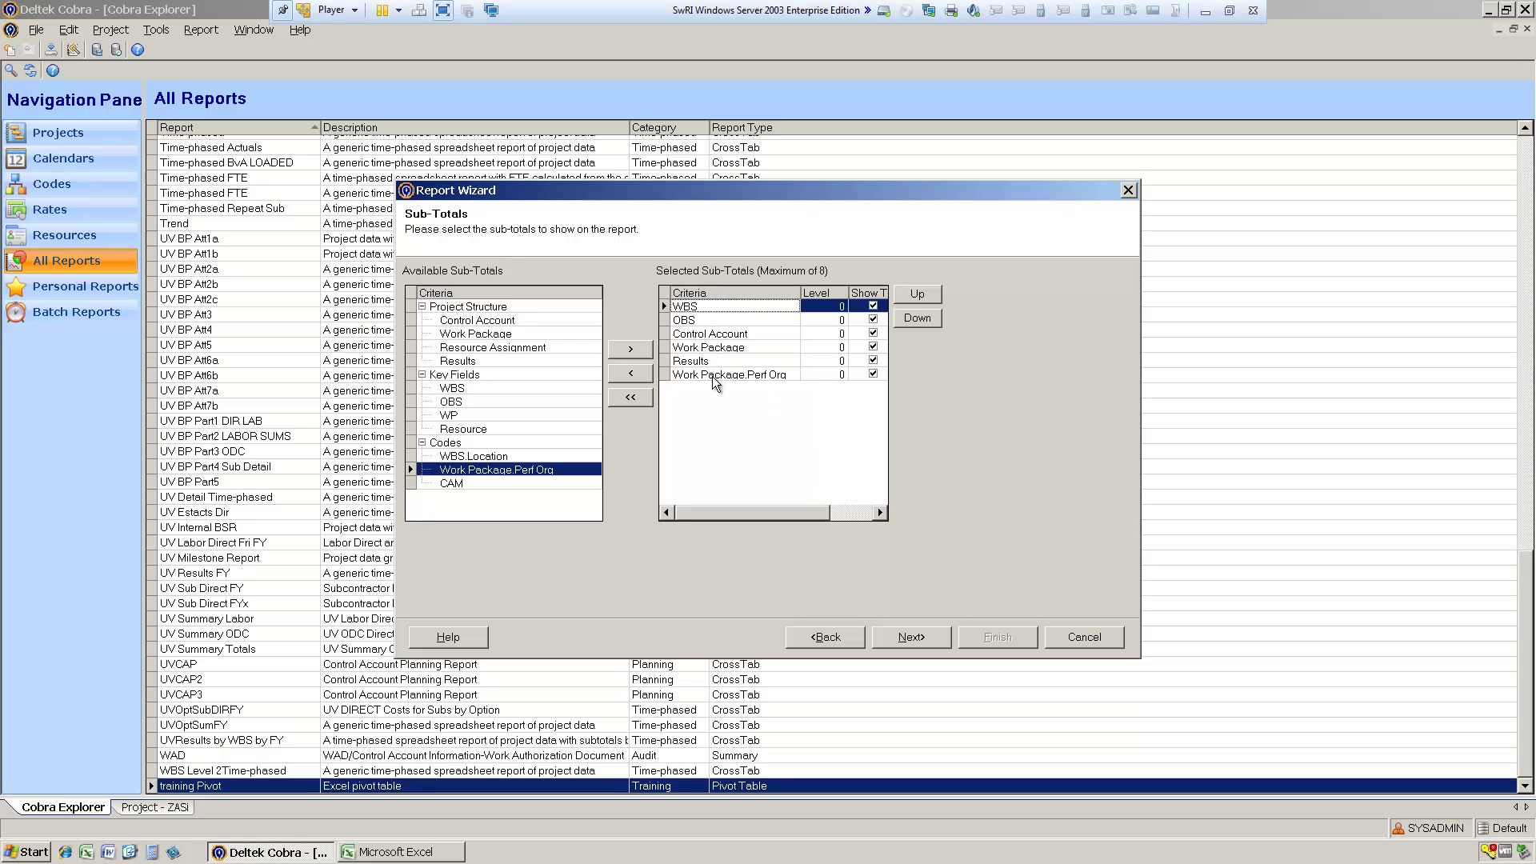
Select DIRECT, GANDA and OHD as report results and include zero-value results
left_click(911, 638)
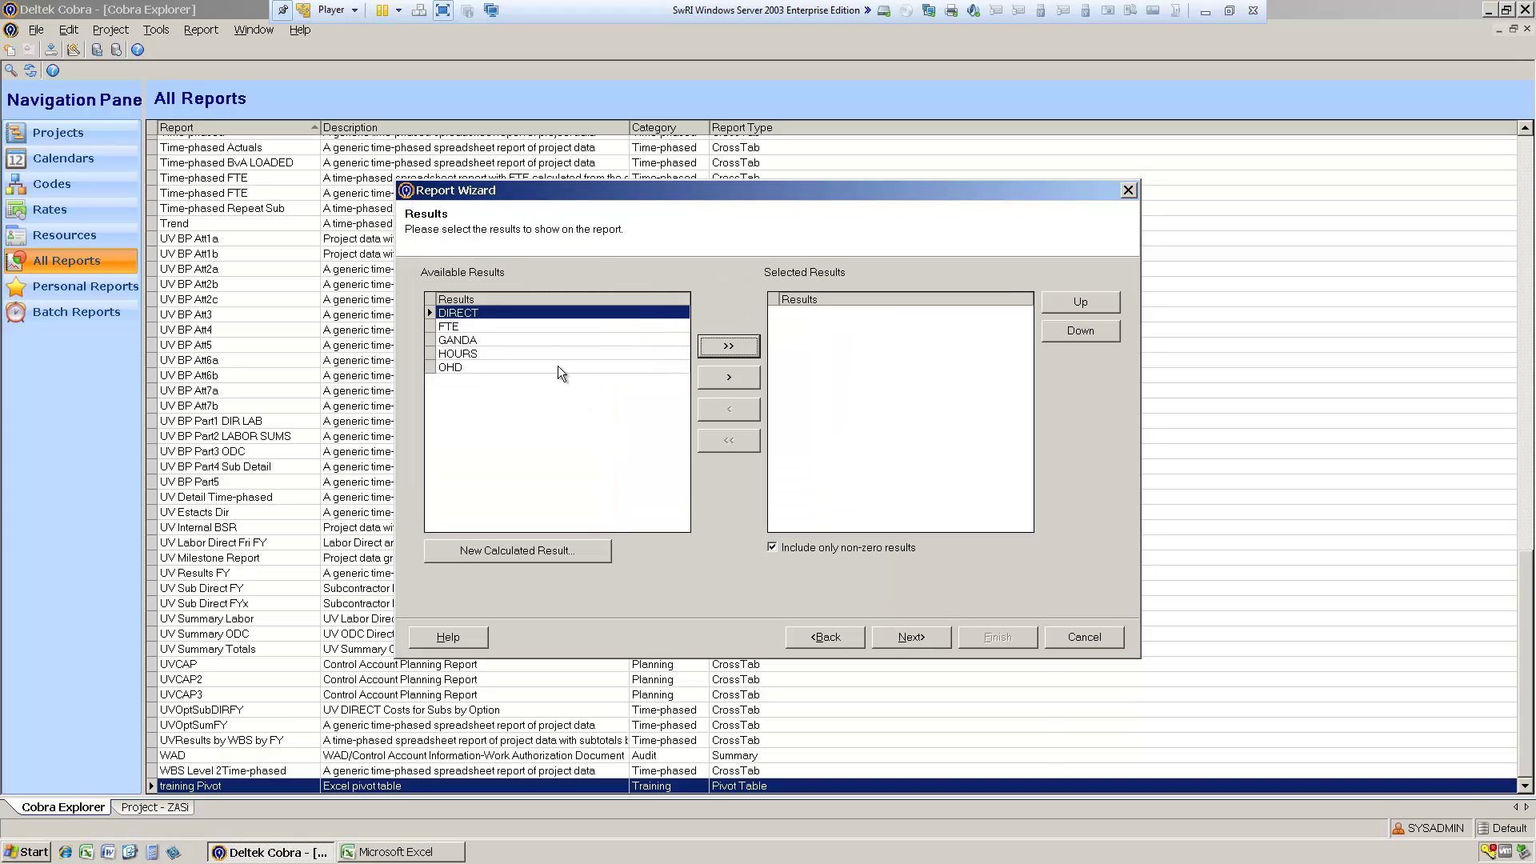
double_click(485, 311)
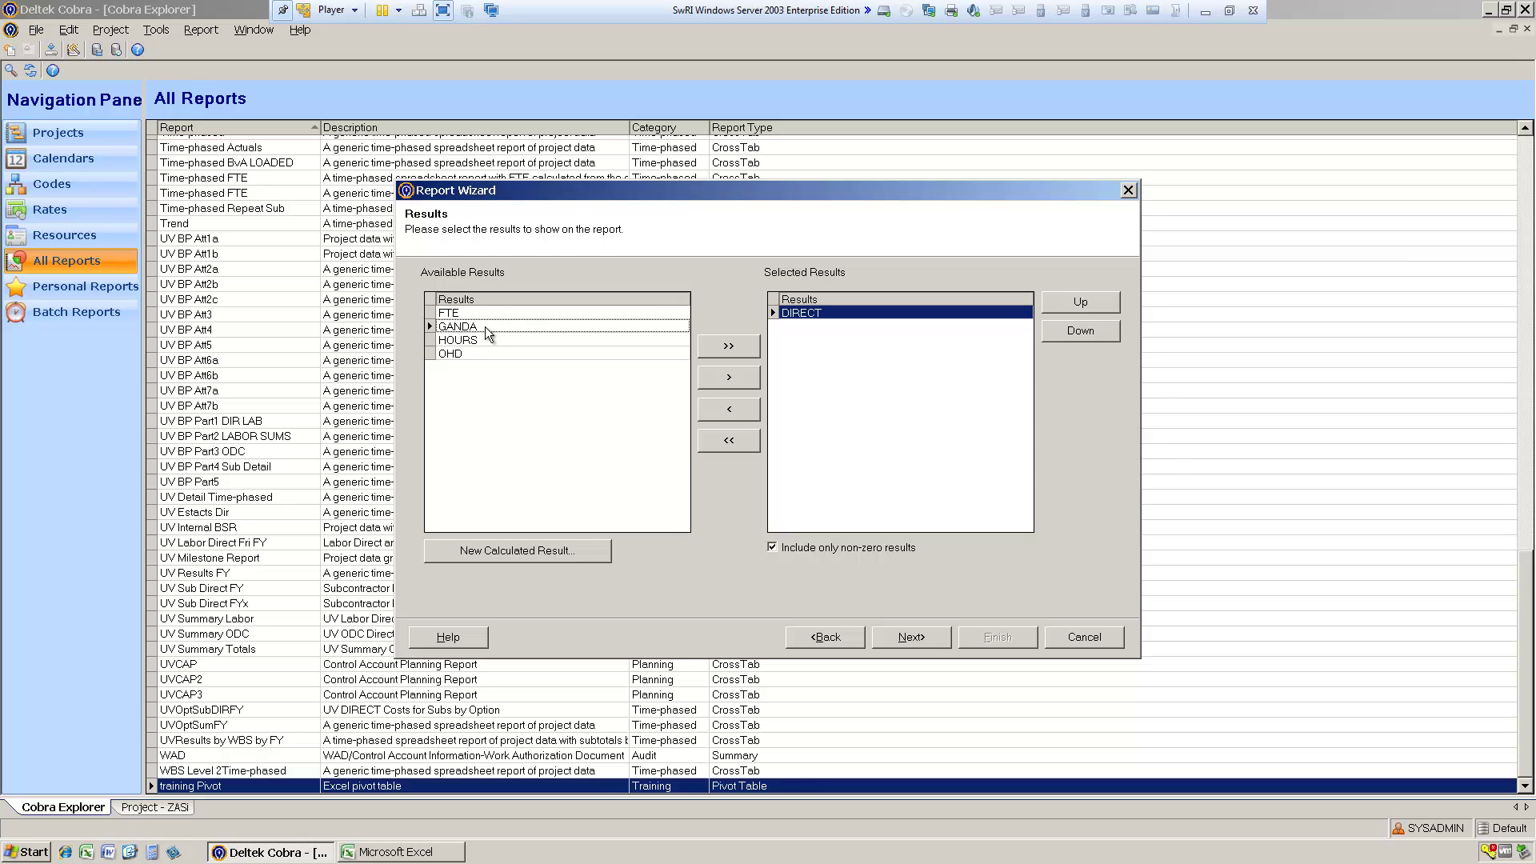
double_click(485, 326)
left_click(491, 339)
double_click(491, 340)
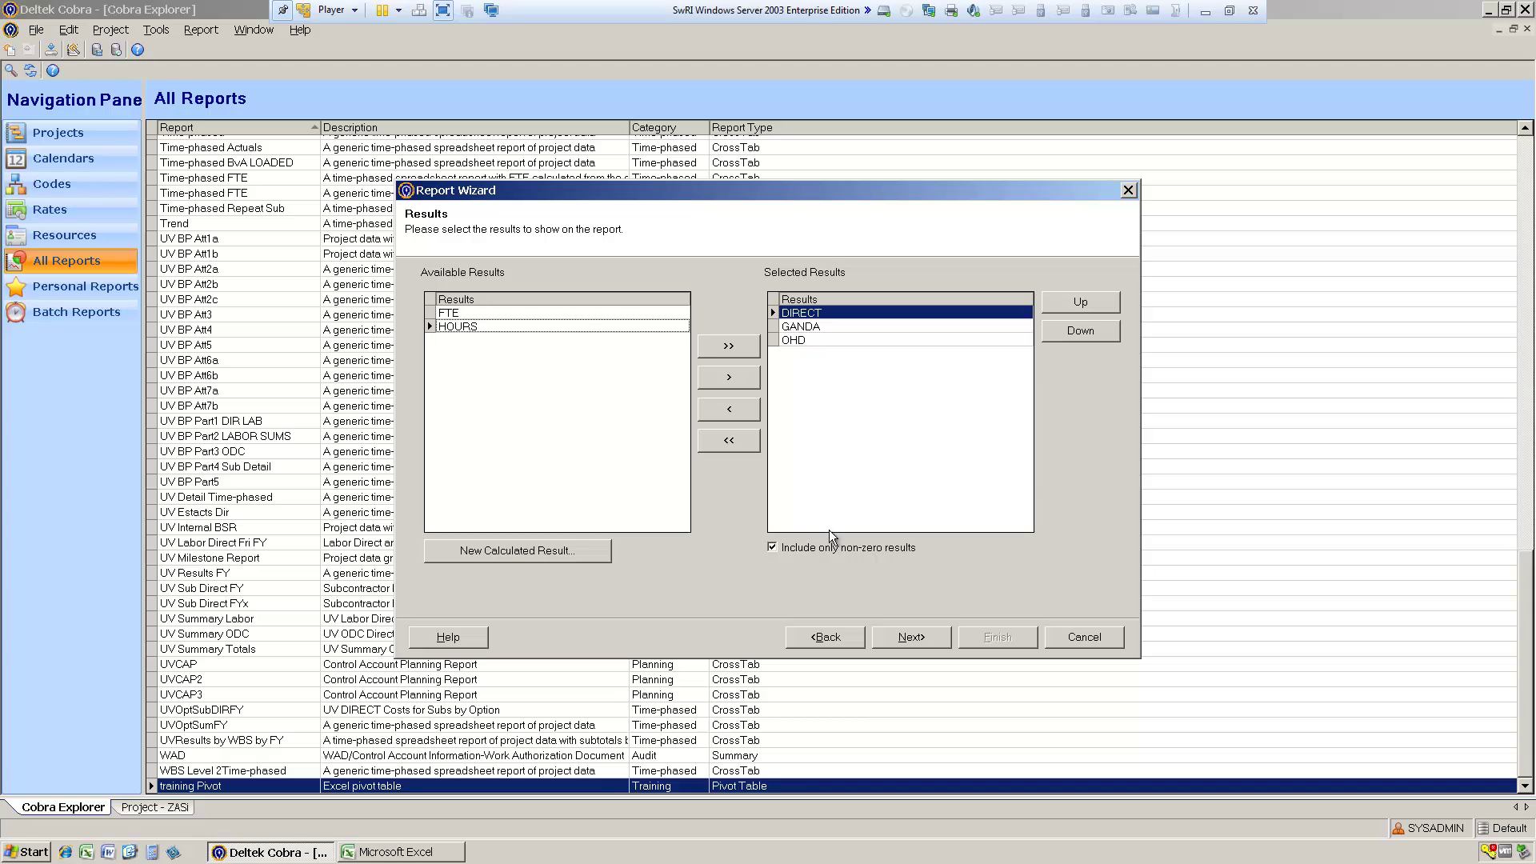
left_click(801, 548)
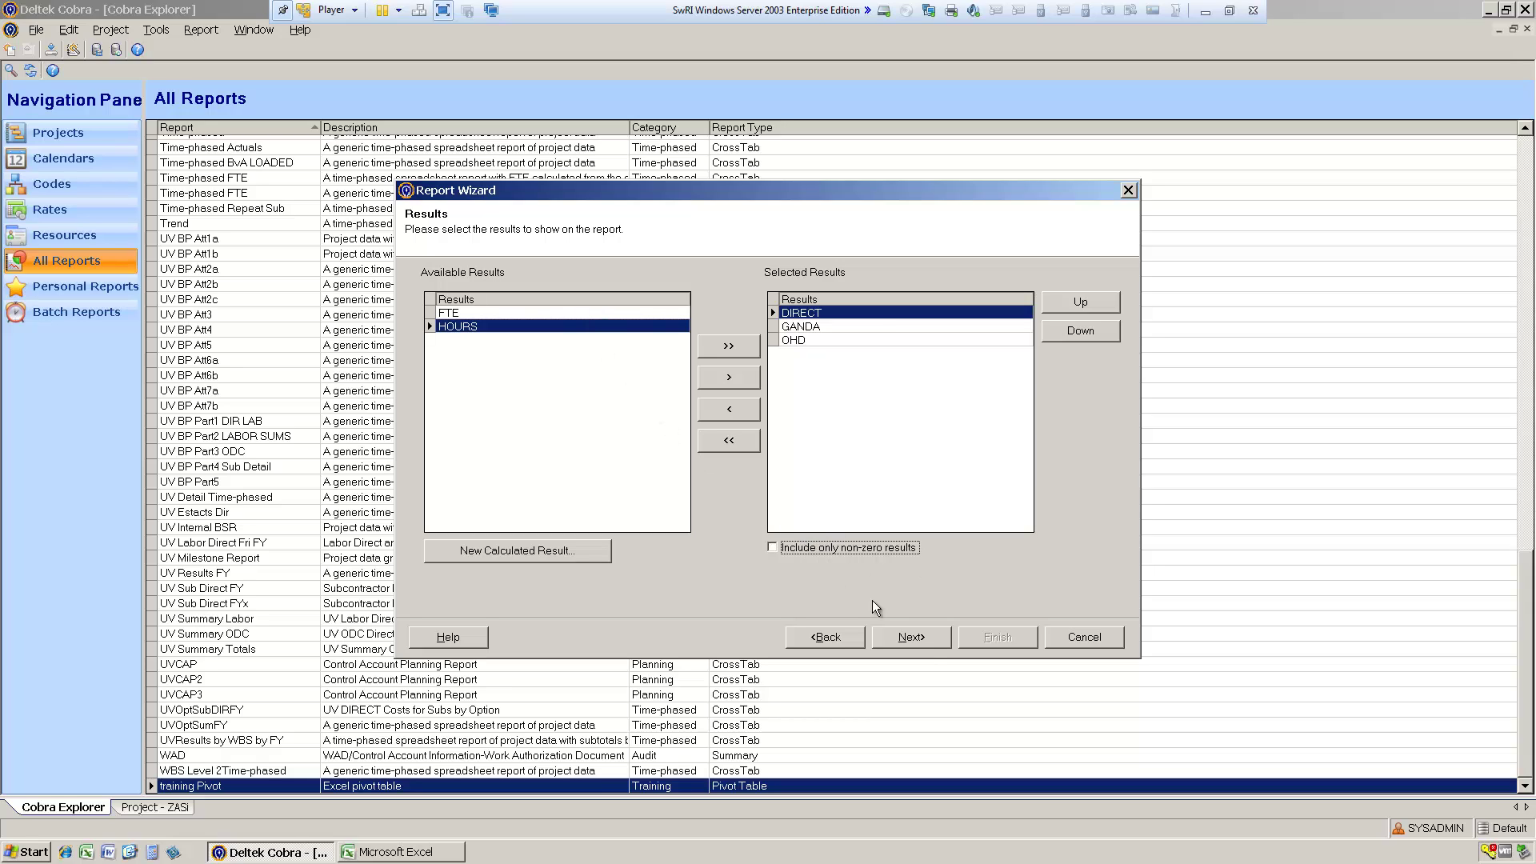
Keep the calendar, cost sets and template, then save over and run training Pivot without report options
left_click(912, 637)
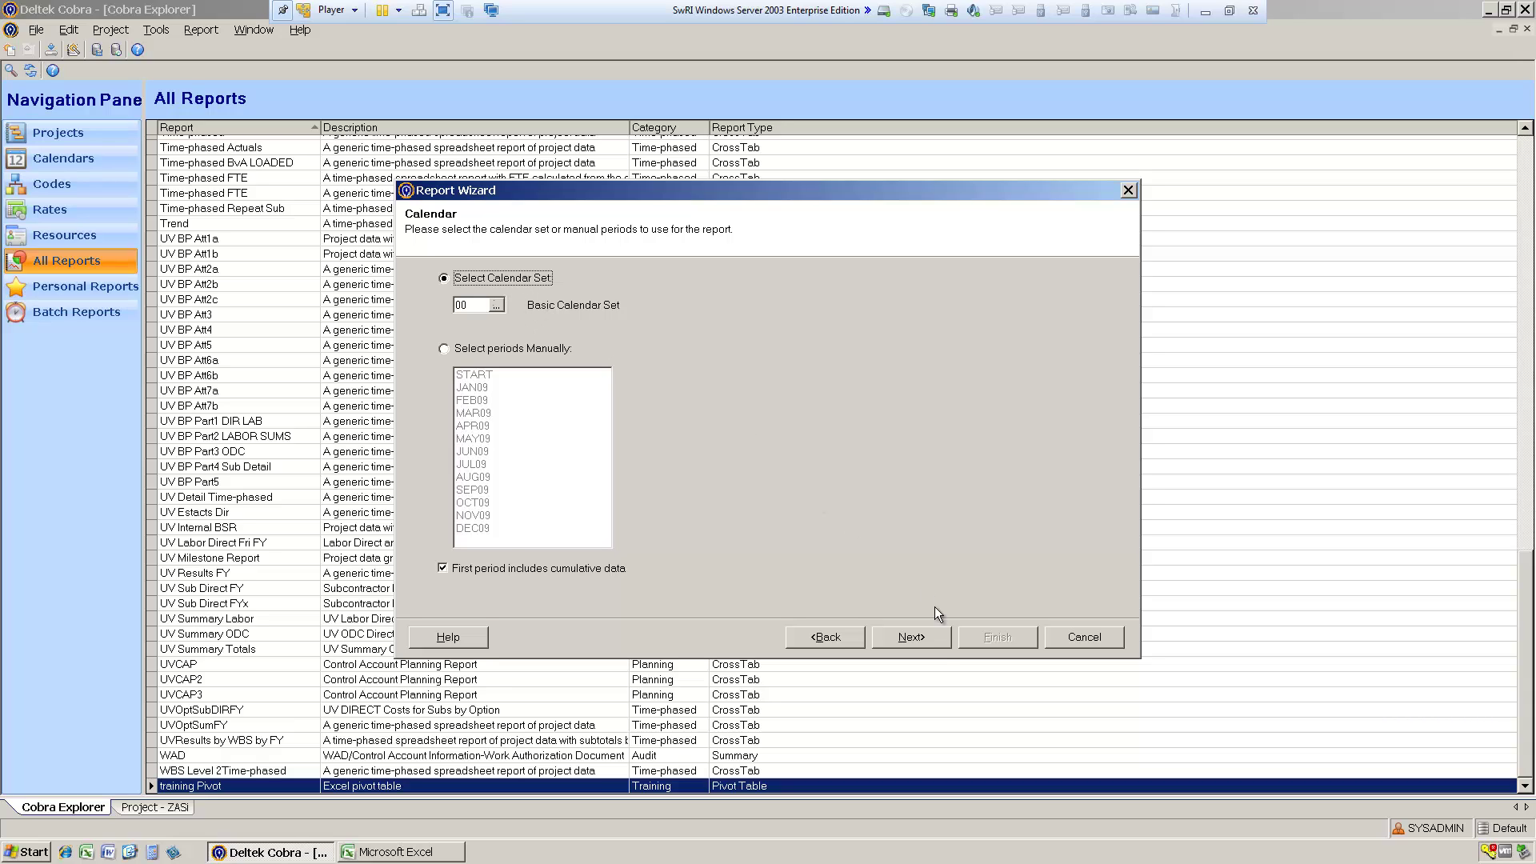
left_click(925, 640)
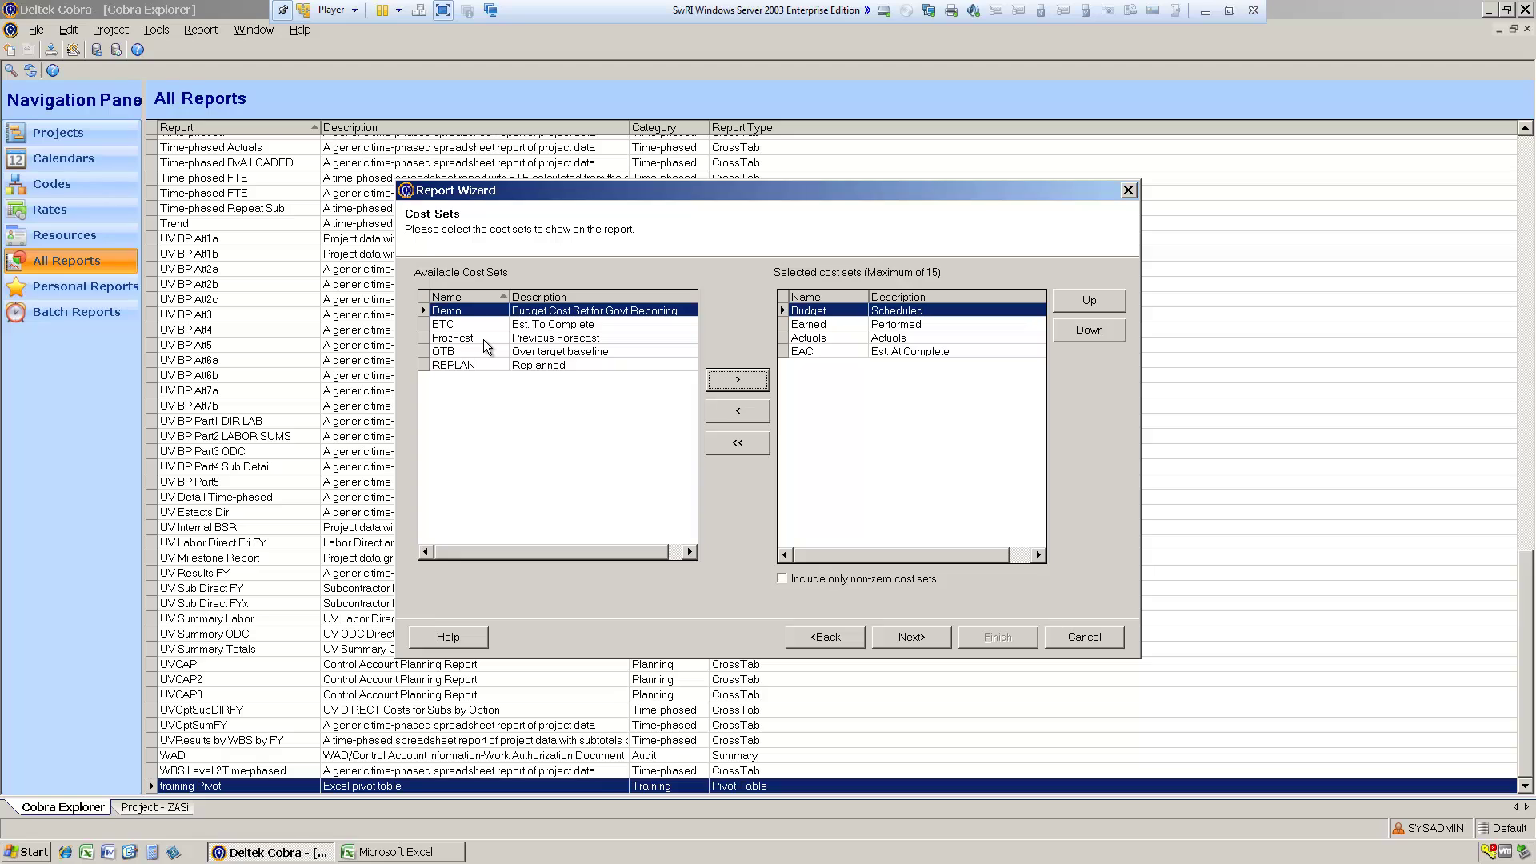
left_click(919, 638)
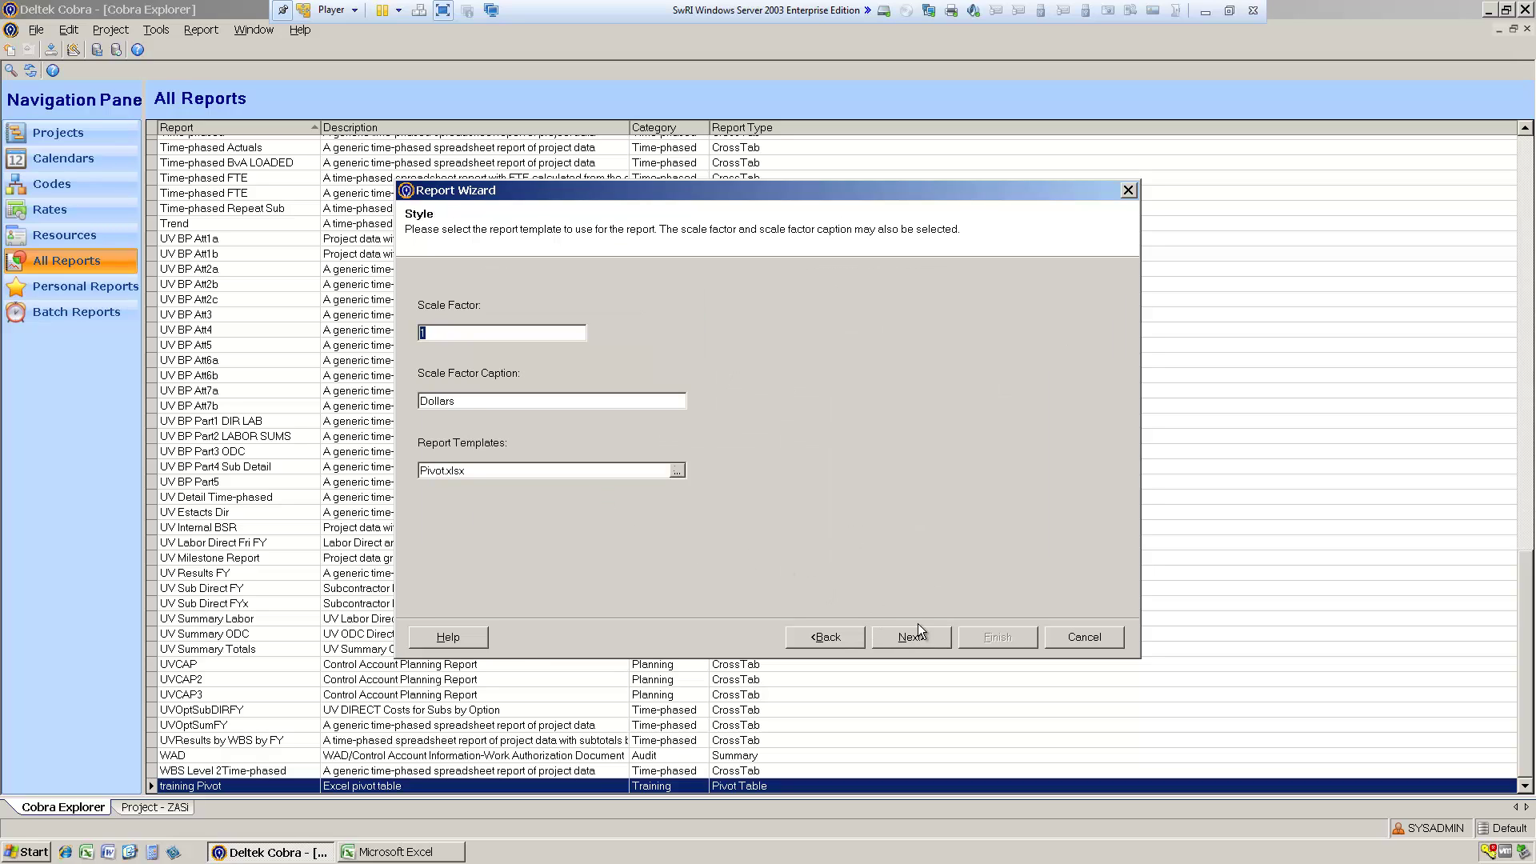
left_click(928, 637)
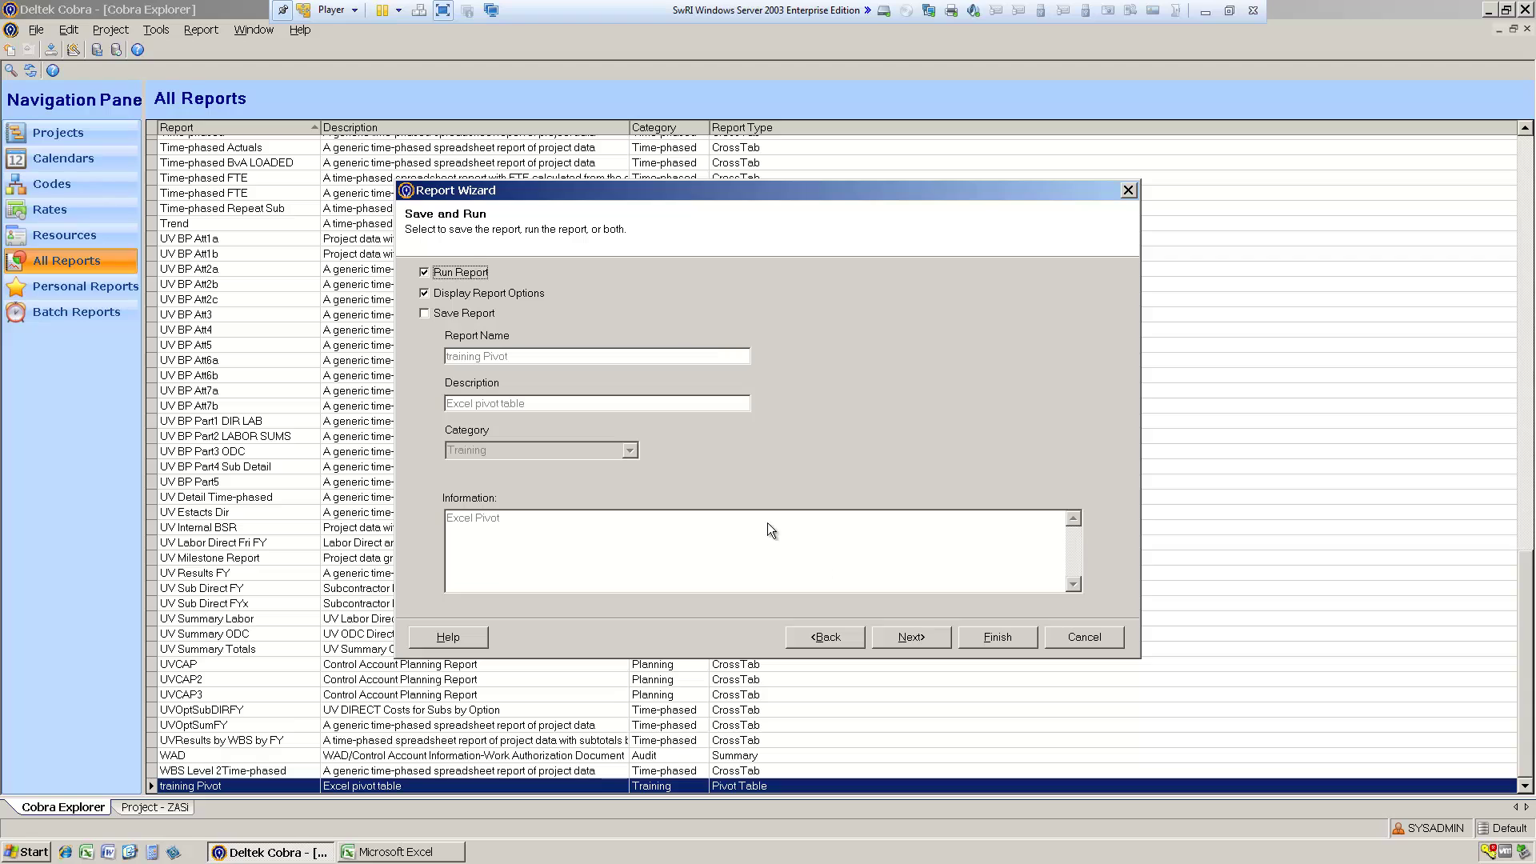
left_click(442, 293)
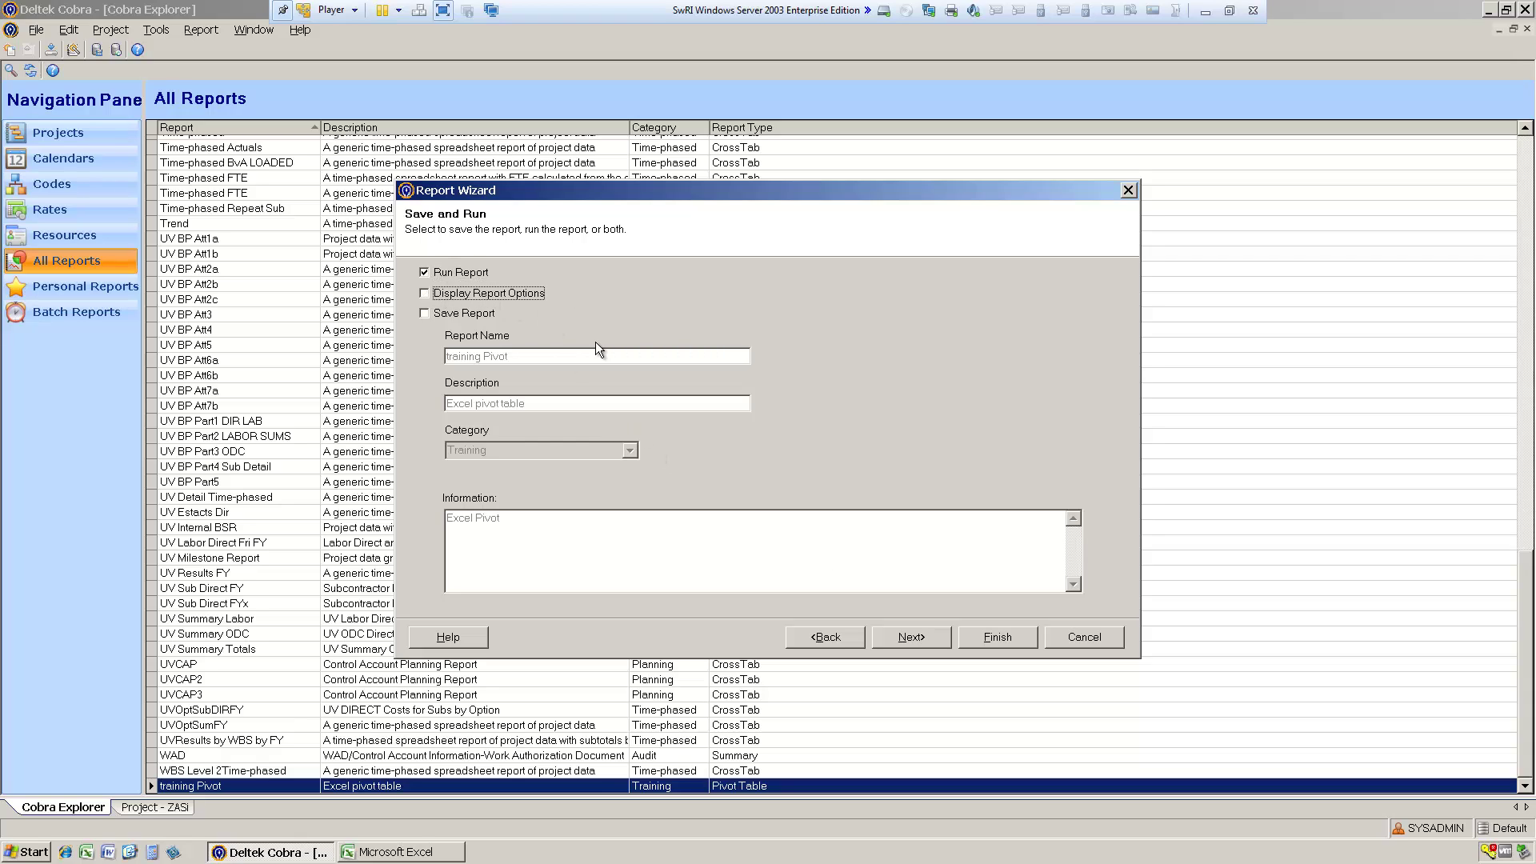
left_click(425, 314)
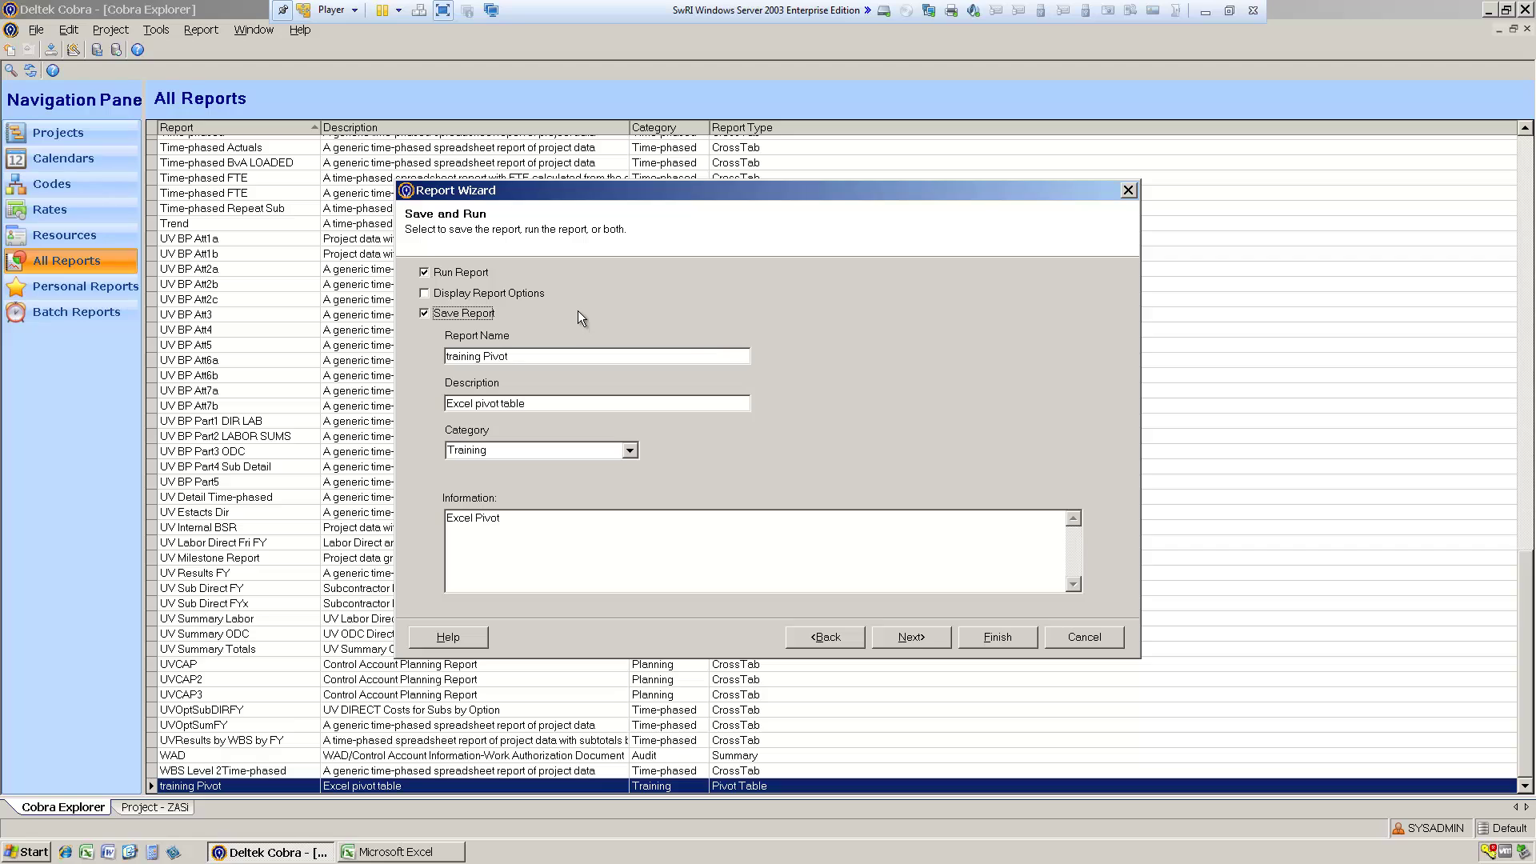
left_click(1007, 637)
left_click(748, 472)
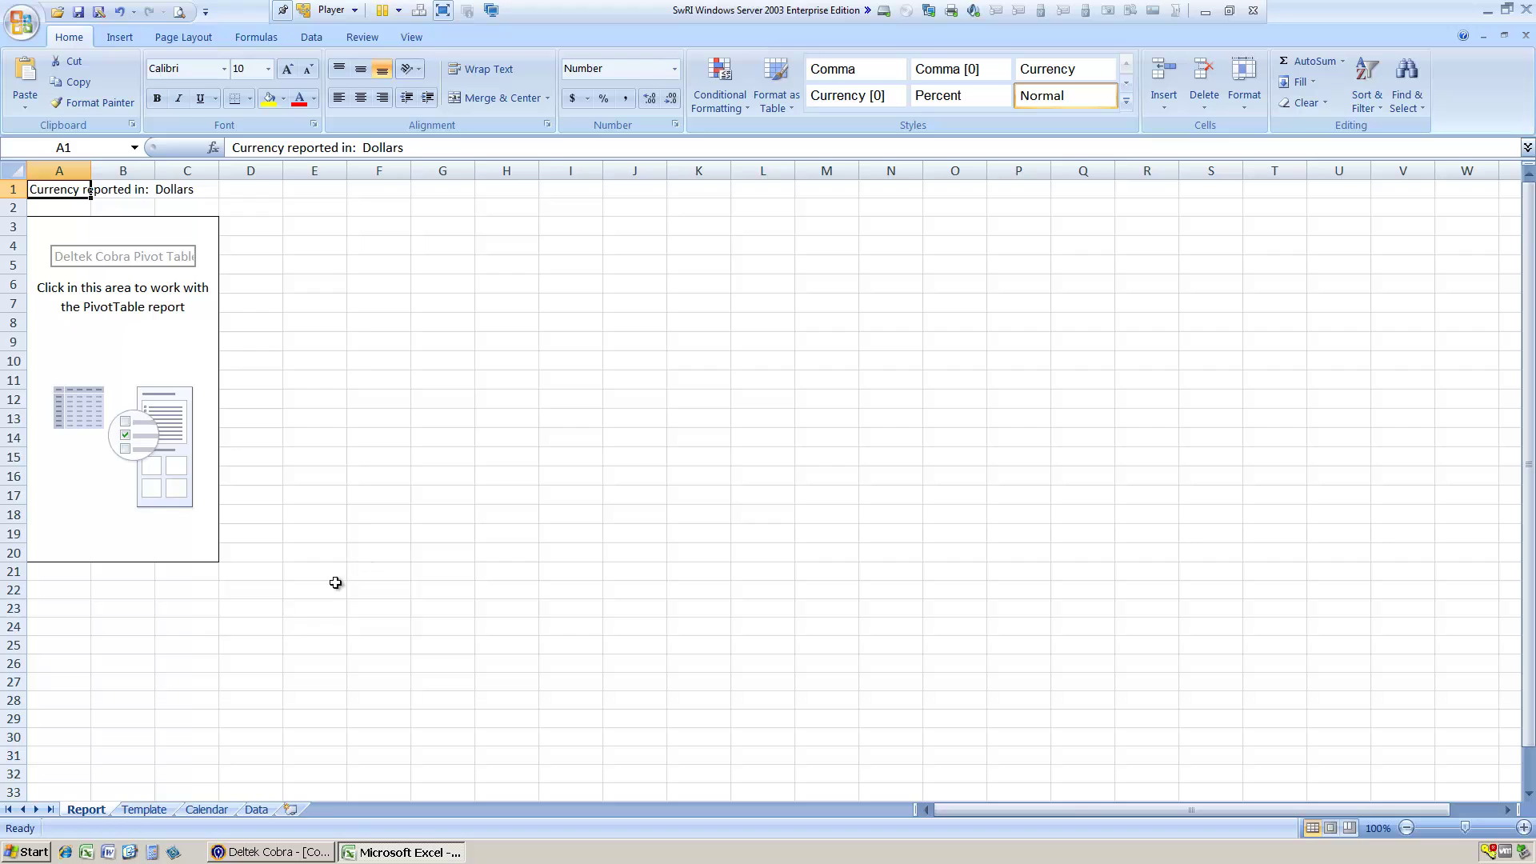
Switch to the Data sheet and scroll through the exported WBS and cost set records
left_click(258, 810)
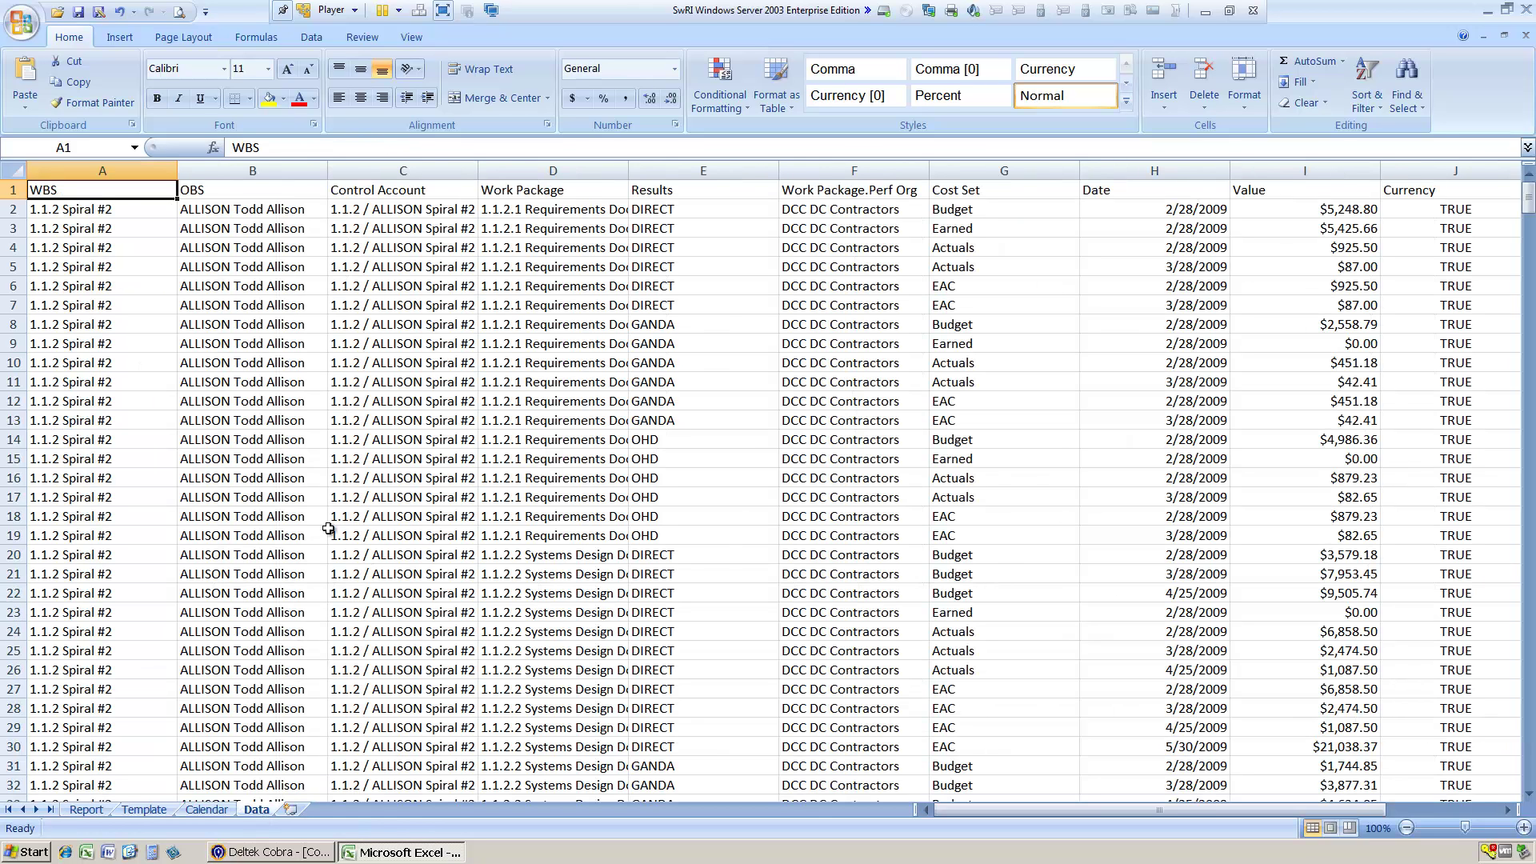
left_click_drag(984, 805, 934, 805)
mouse_move(1525, 205)
left_mouse_down()
mouse_move(1528, 622)
mouse_move(1528, 200)
left_mouse_up()
left_click(120, 37)
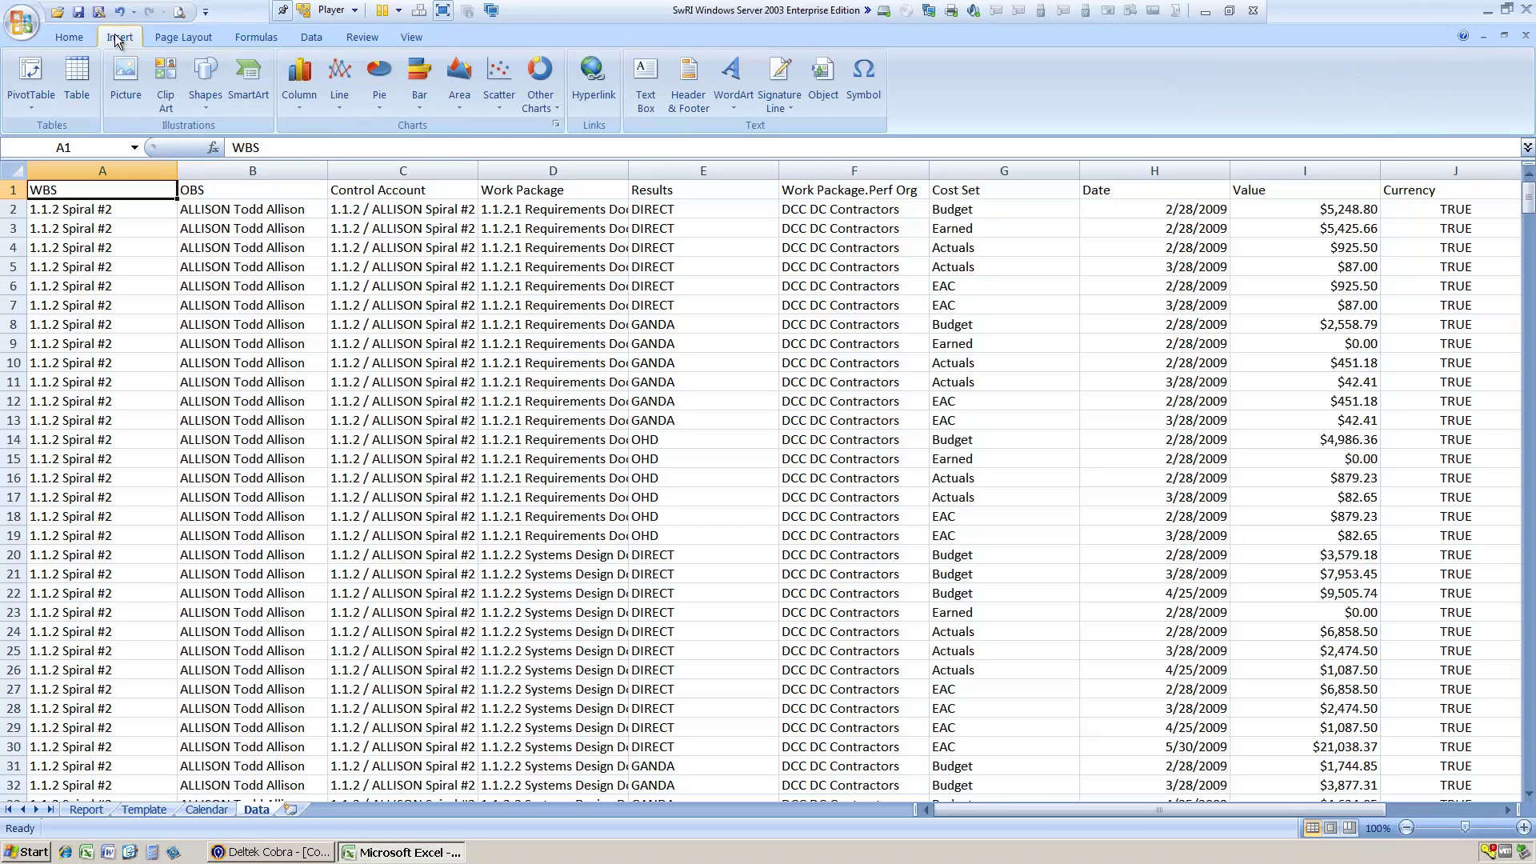
Create a PivotTable and PivotChart on a new sheet with Date on the axis and Sum of Value
left_click(31, 101)
left_click(56, 152)
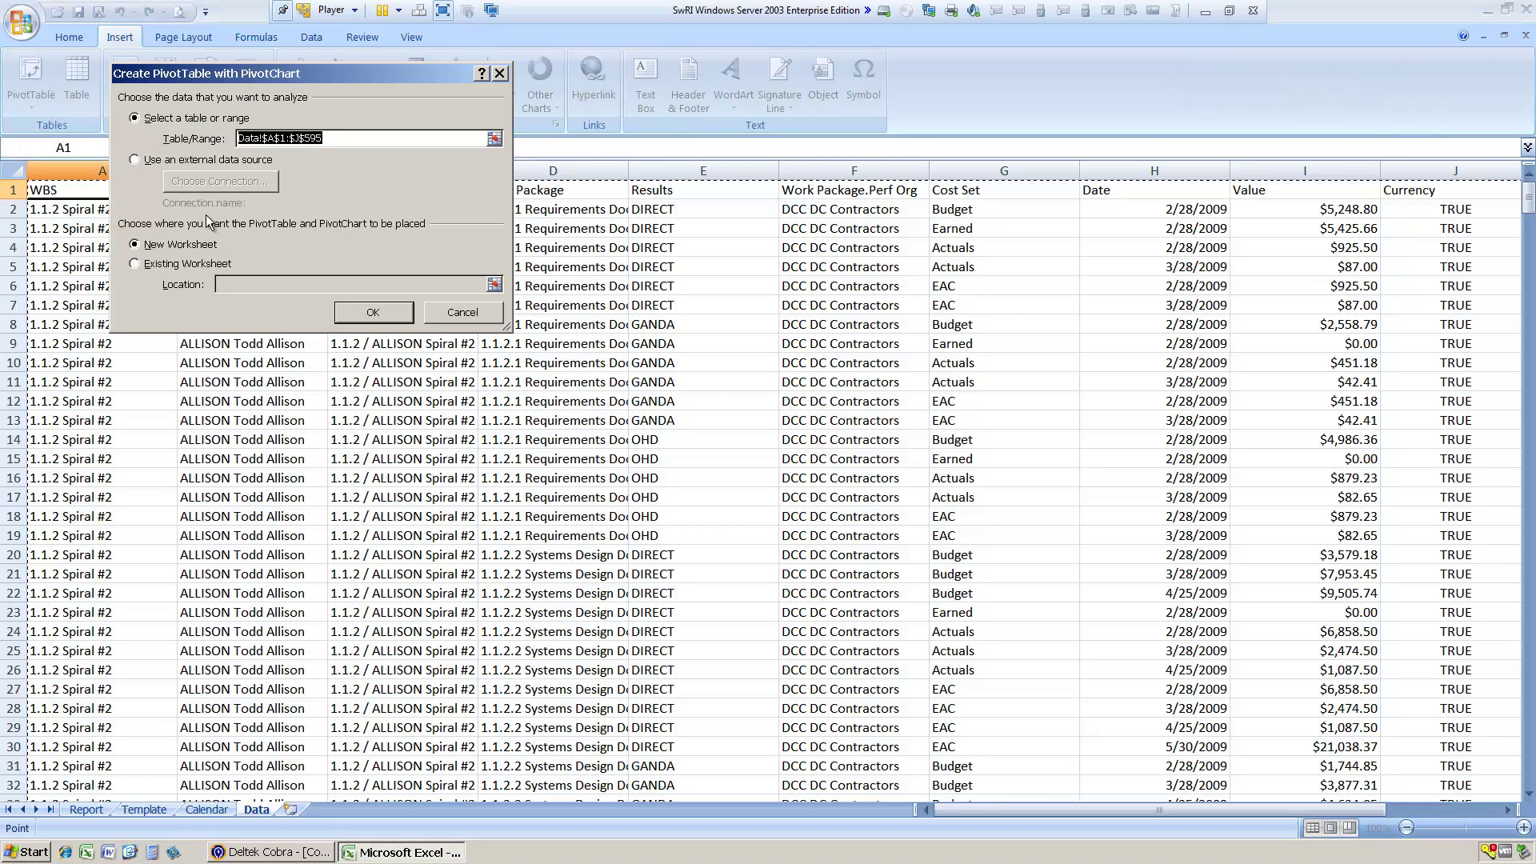
left_click(388, 317)
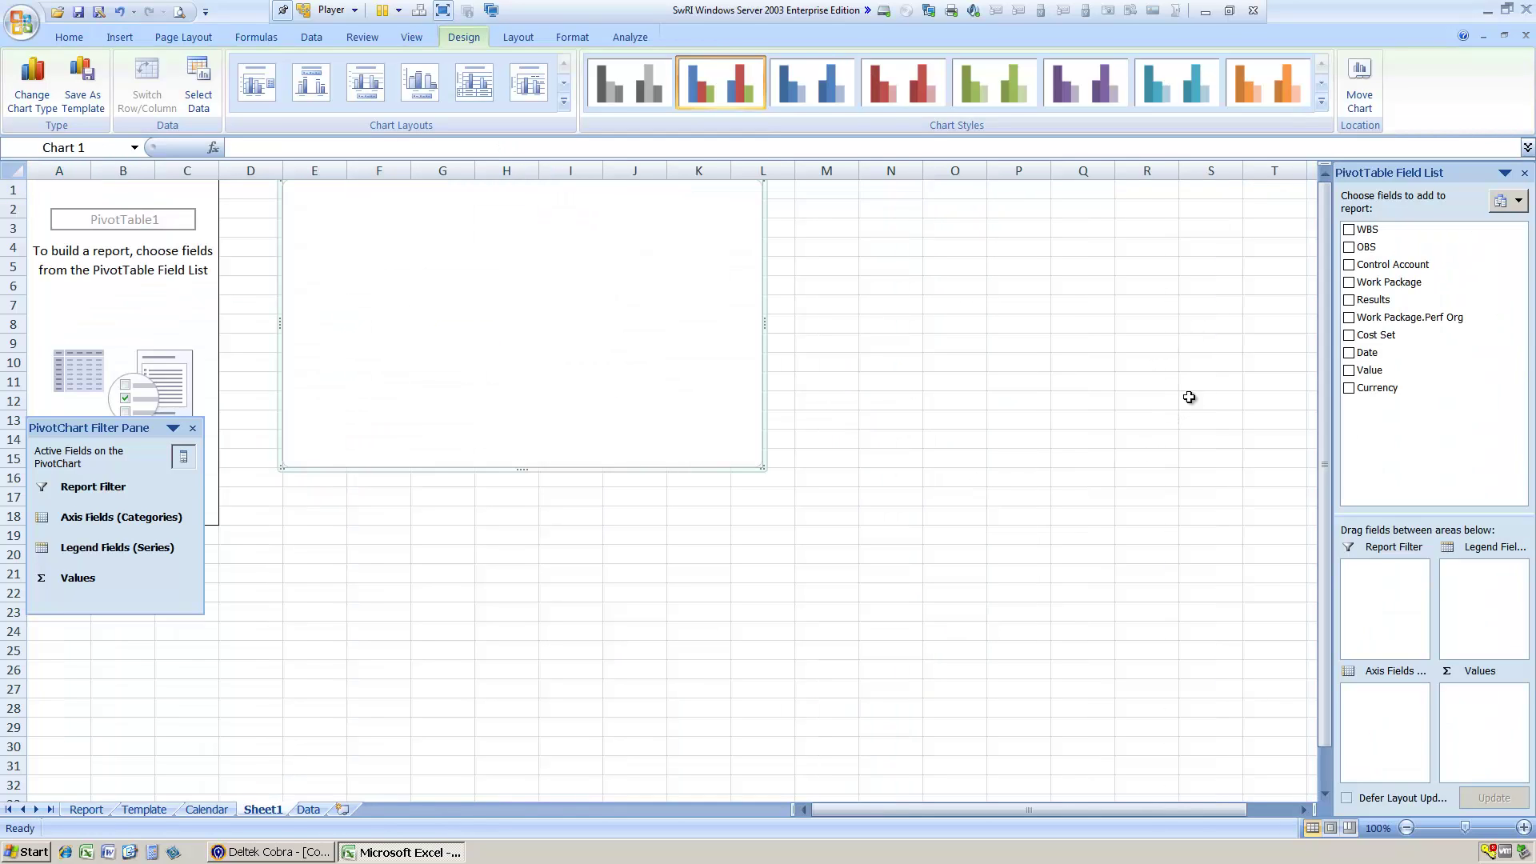
left_click_drag(1367, 352, 1390, 716)
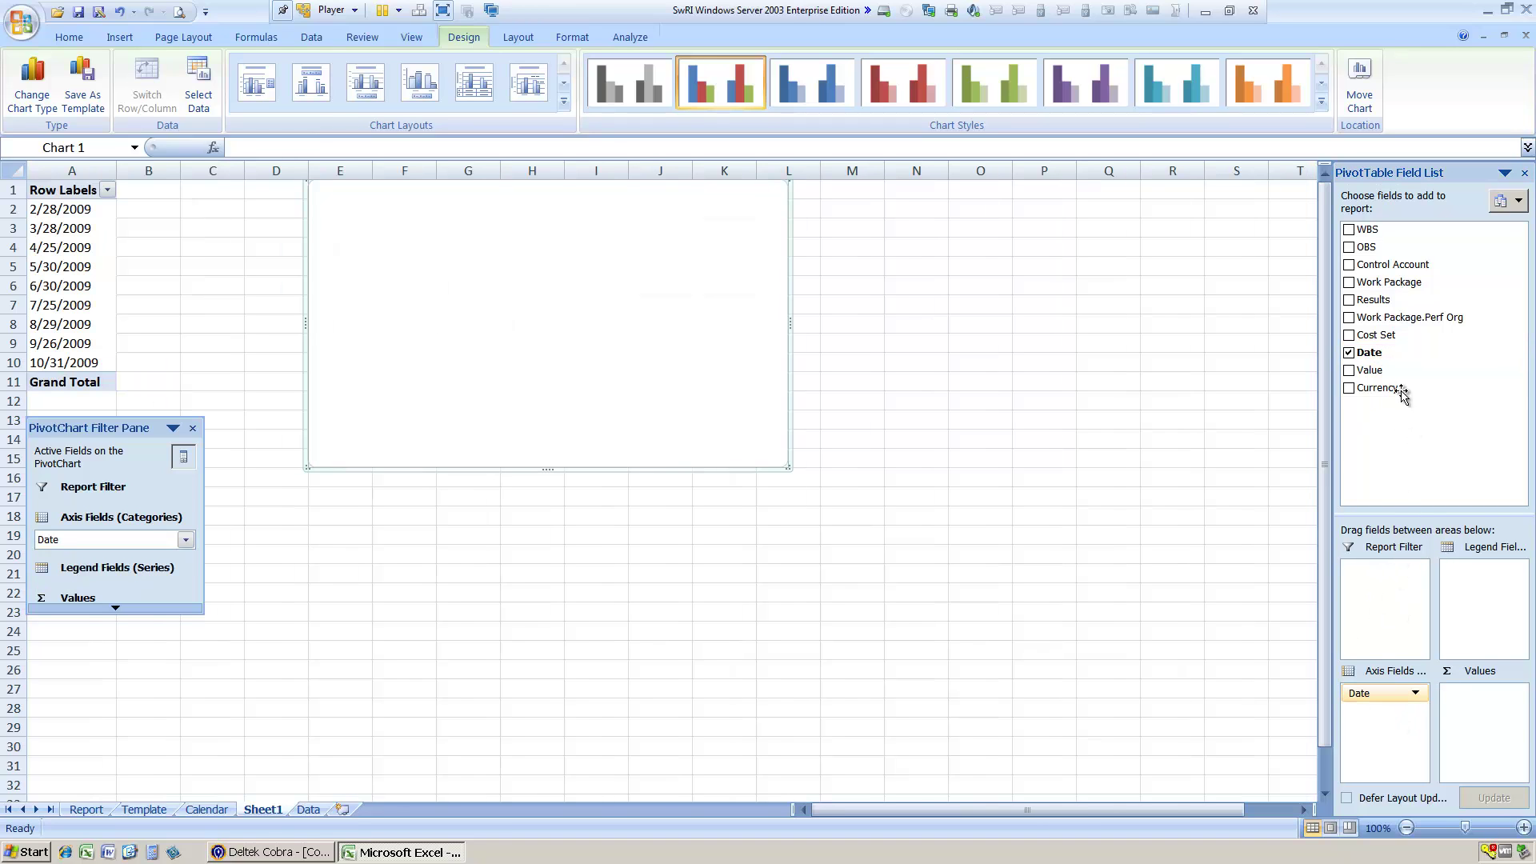
left_click_drag(1383, 373, 1476, 718)
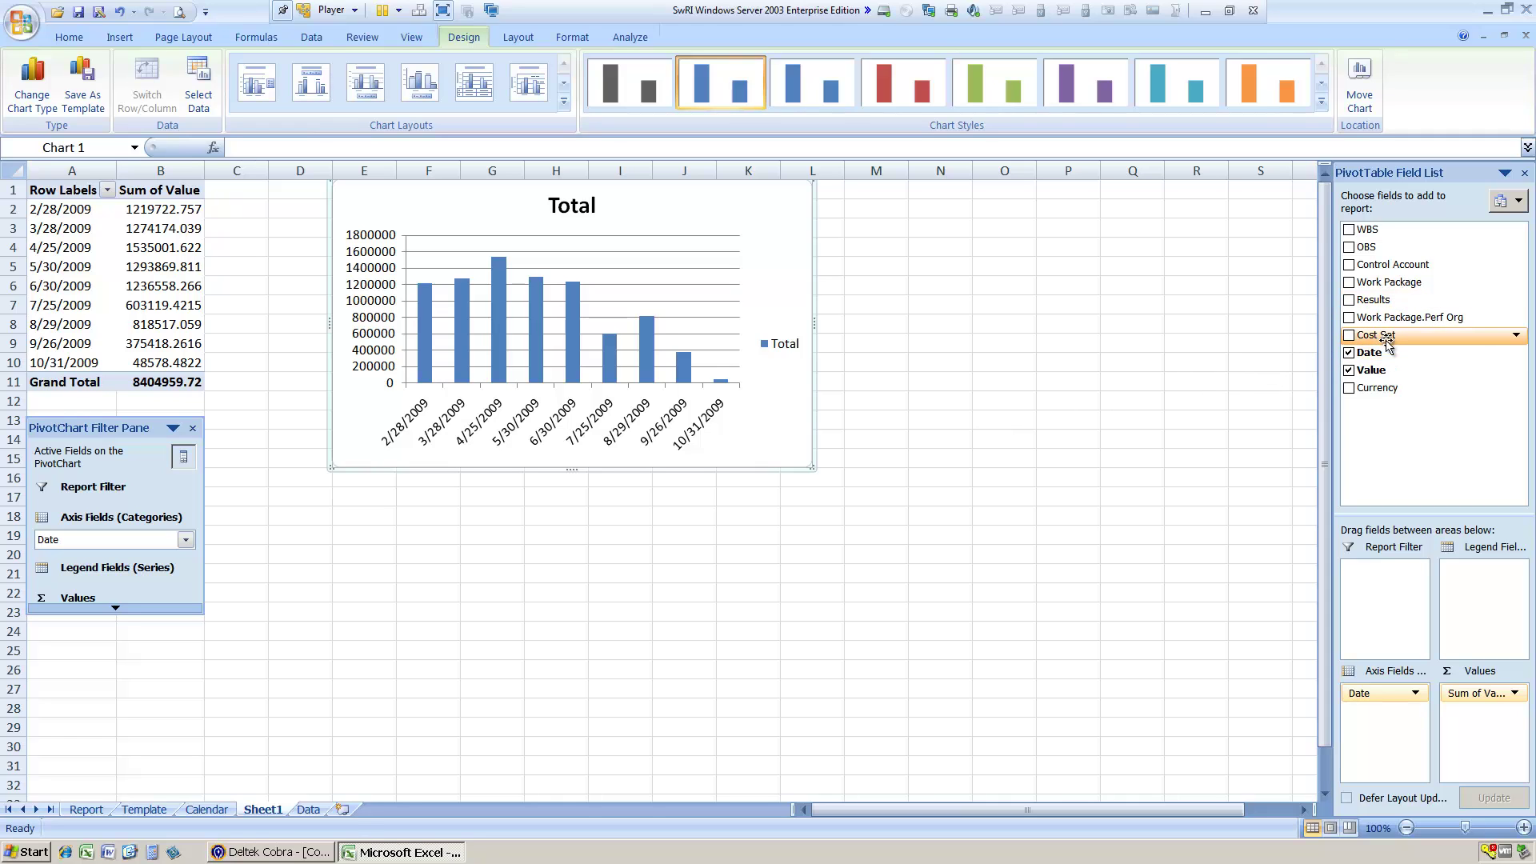
Filter the Cost Set field to show only Budget
left_click(1516, 336)
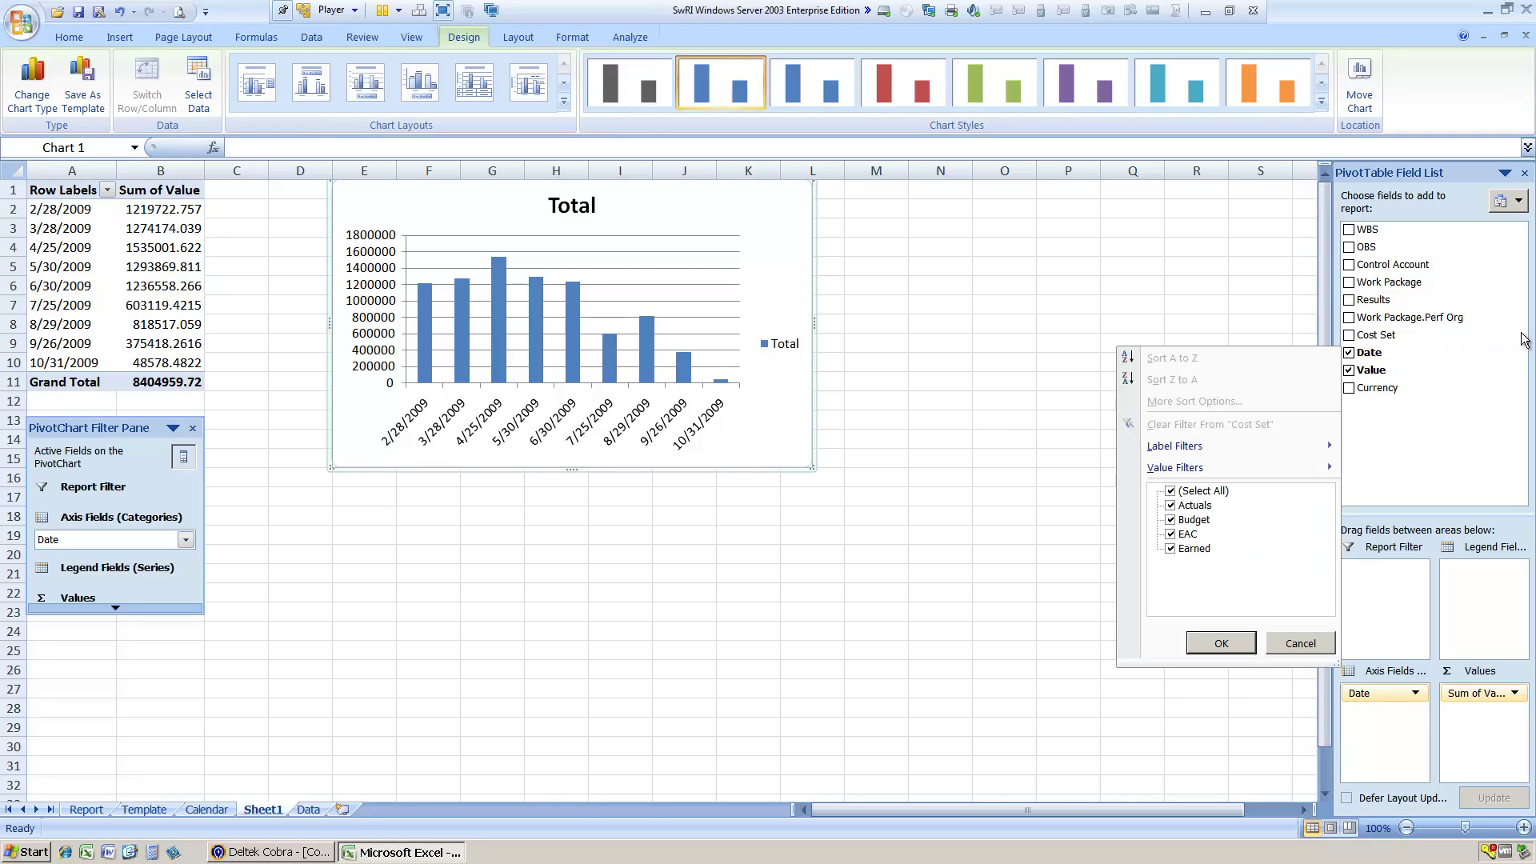
left_click(1171, 492)
left_click(1175, 522)
left_click(1221, 643)
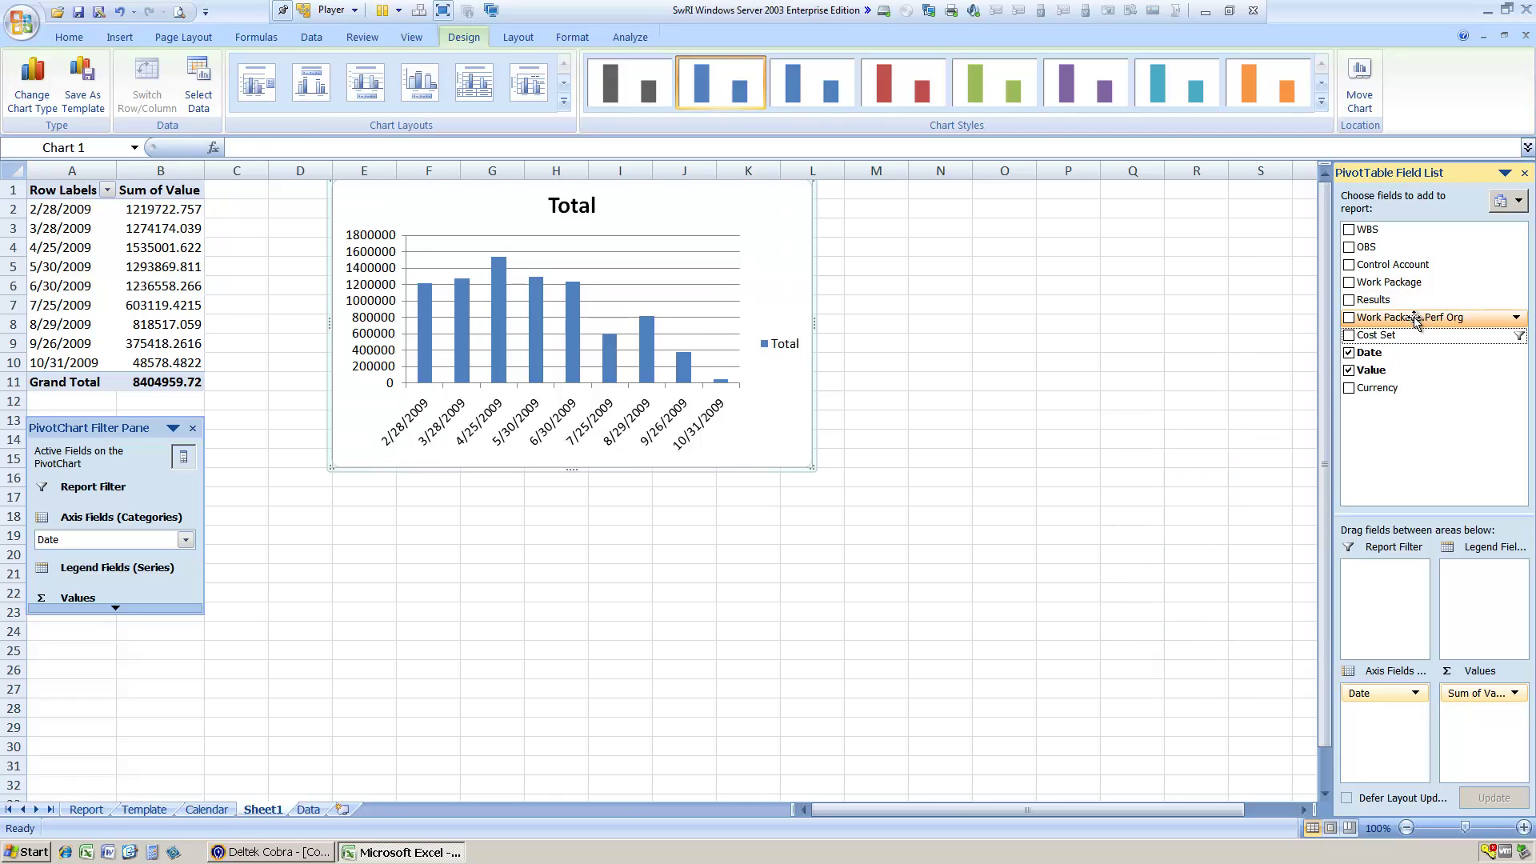
Split the chart series by Work Package.Perf Org and enlarge the chart leftward
left_click_drag(1415, 320, 1449, 596)
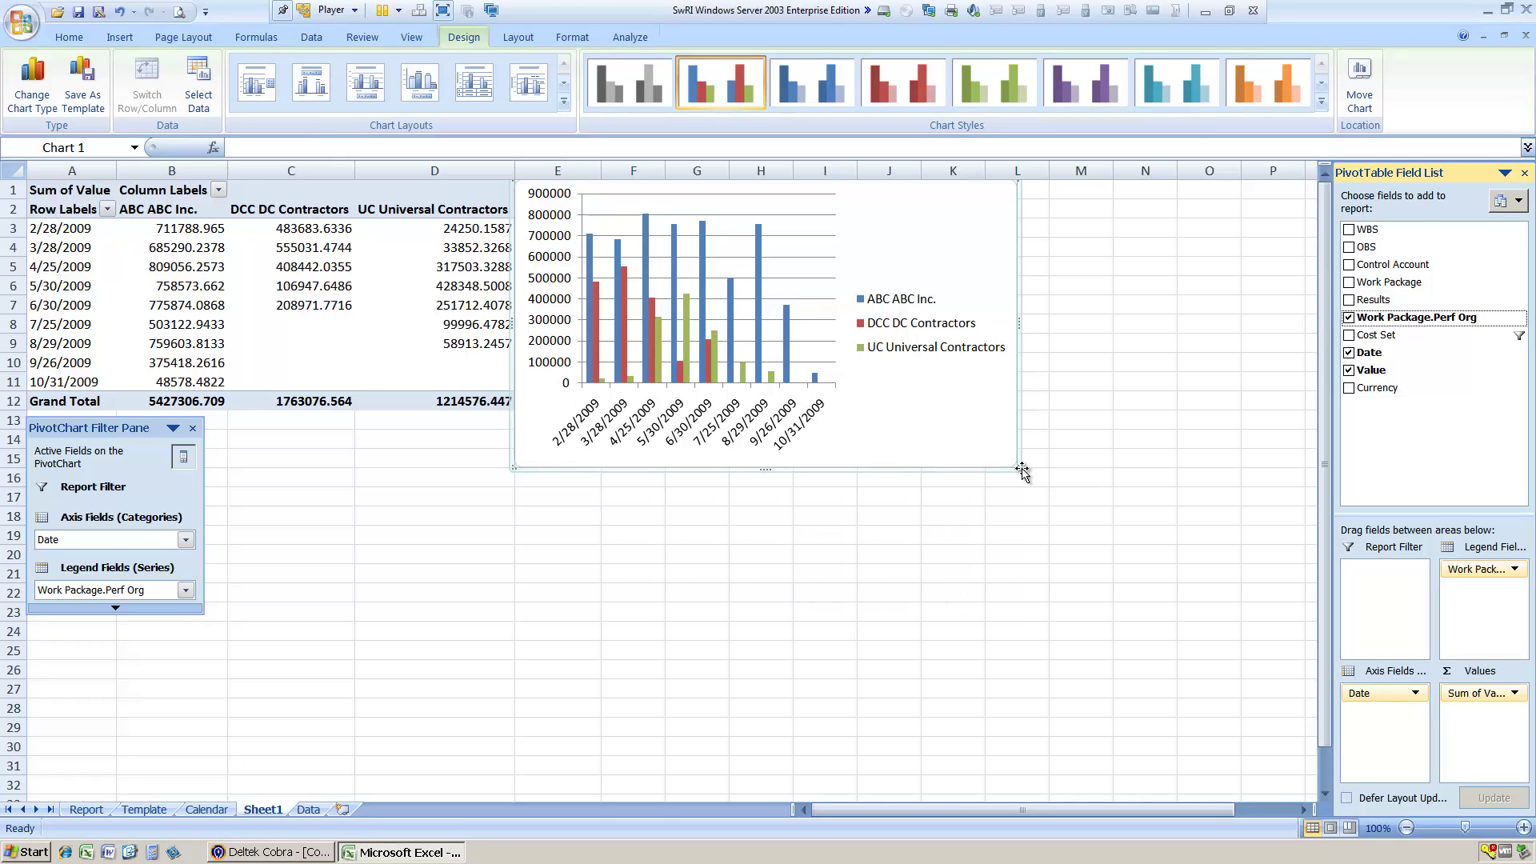
left_click_drag(1017, 468, 1280, 772)
left_click_drag(513, 477, 44, 438)
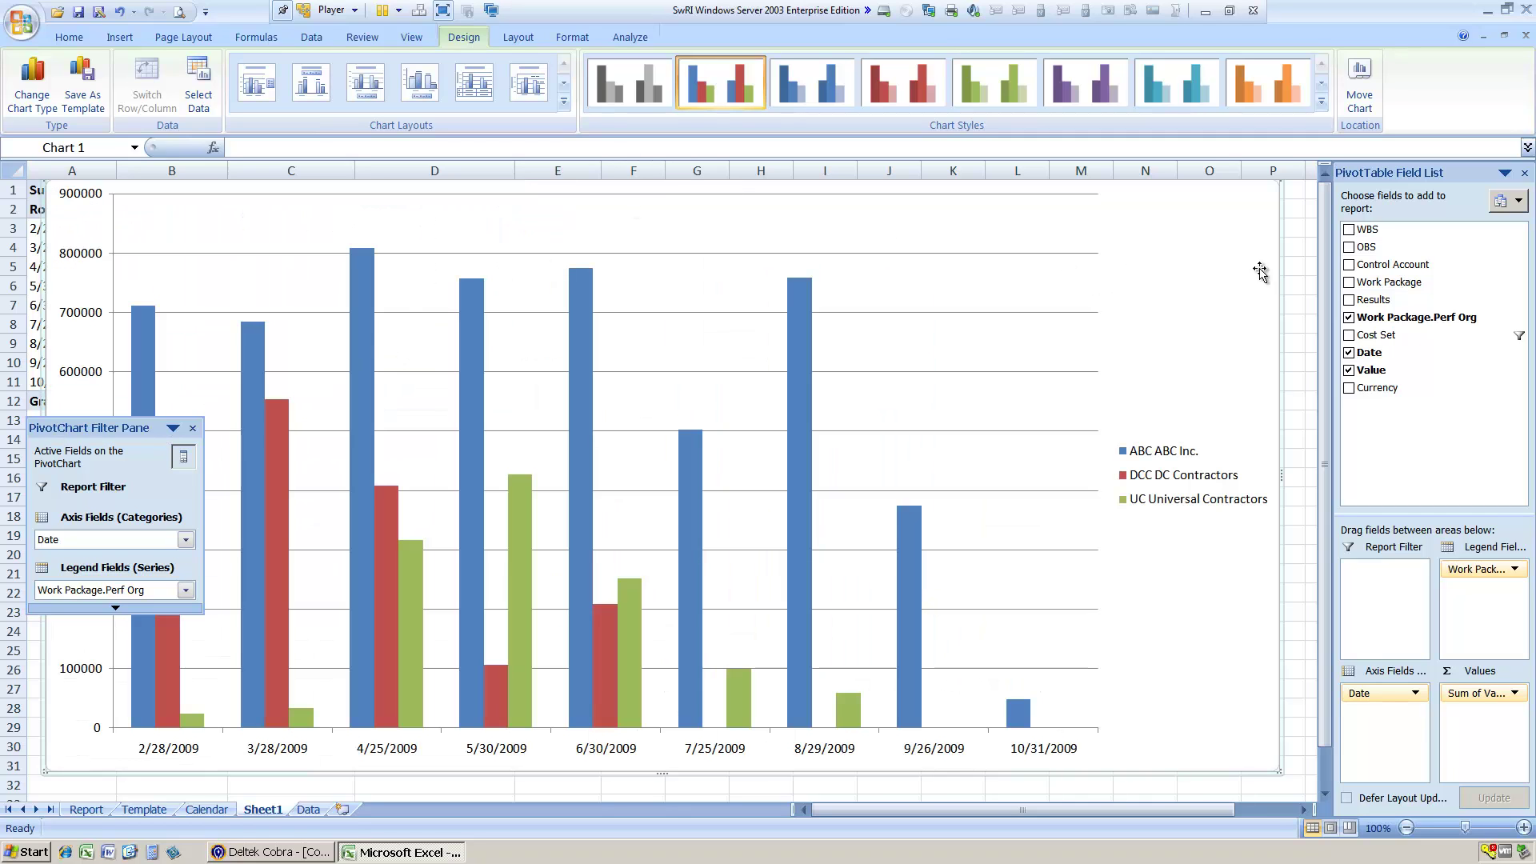
Change the pivot chart to a Stacked Column chart type
left_click_drag(1282, 286, 1283, 299)
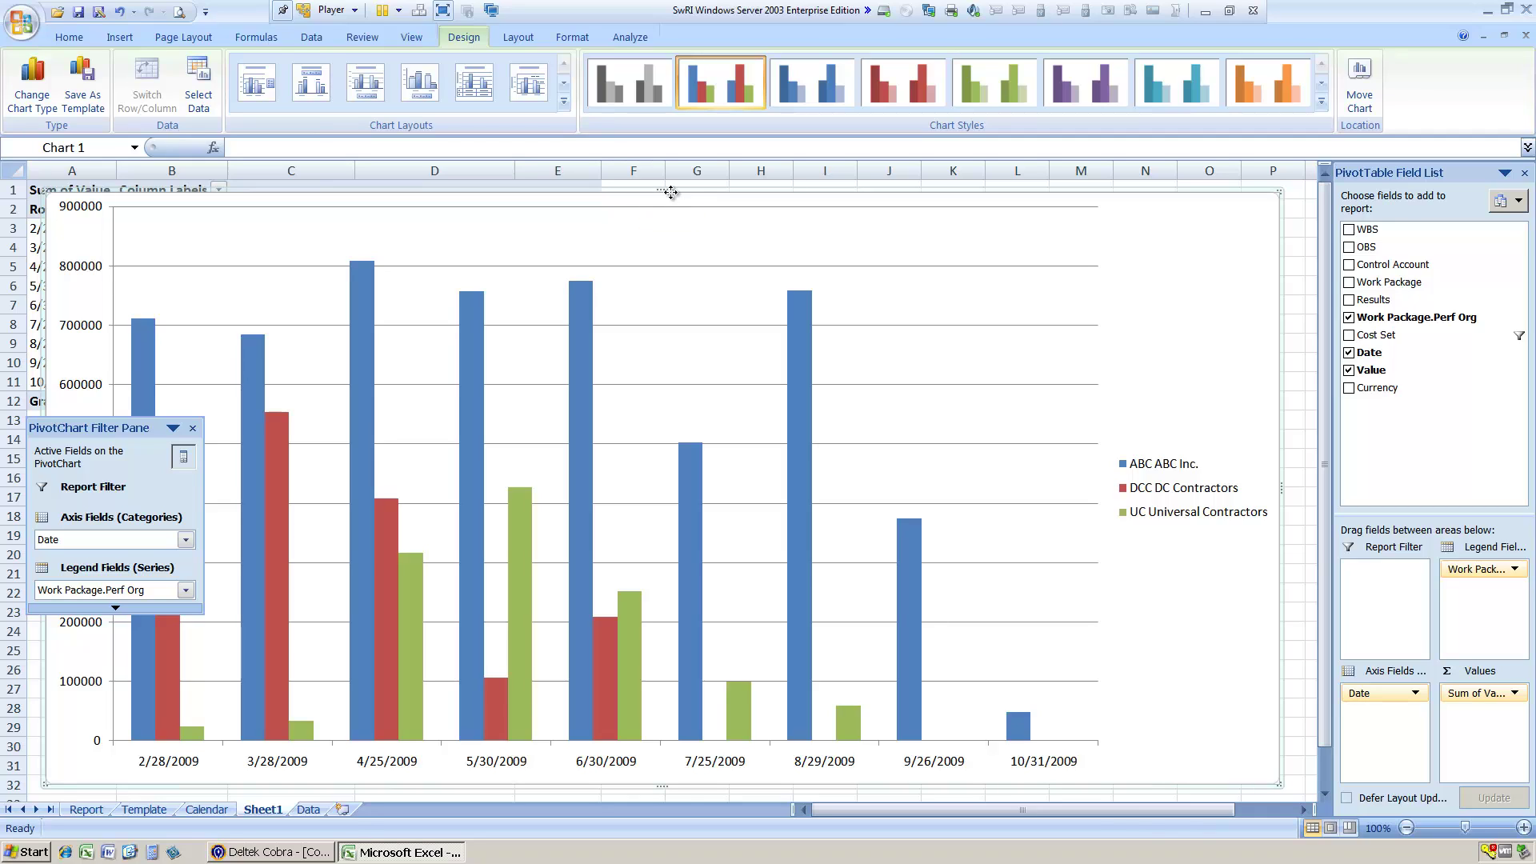
left_click(192, 430)
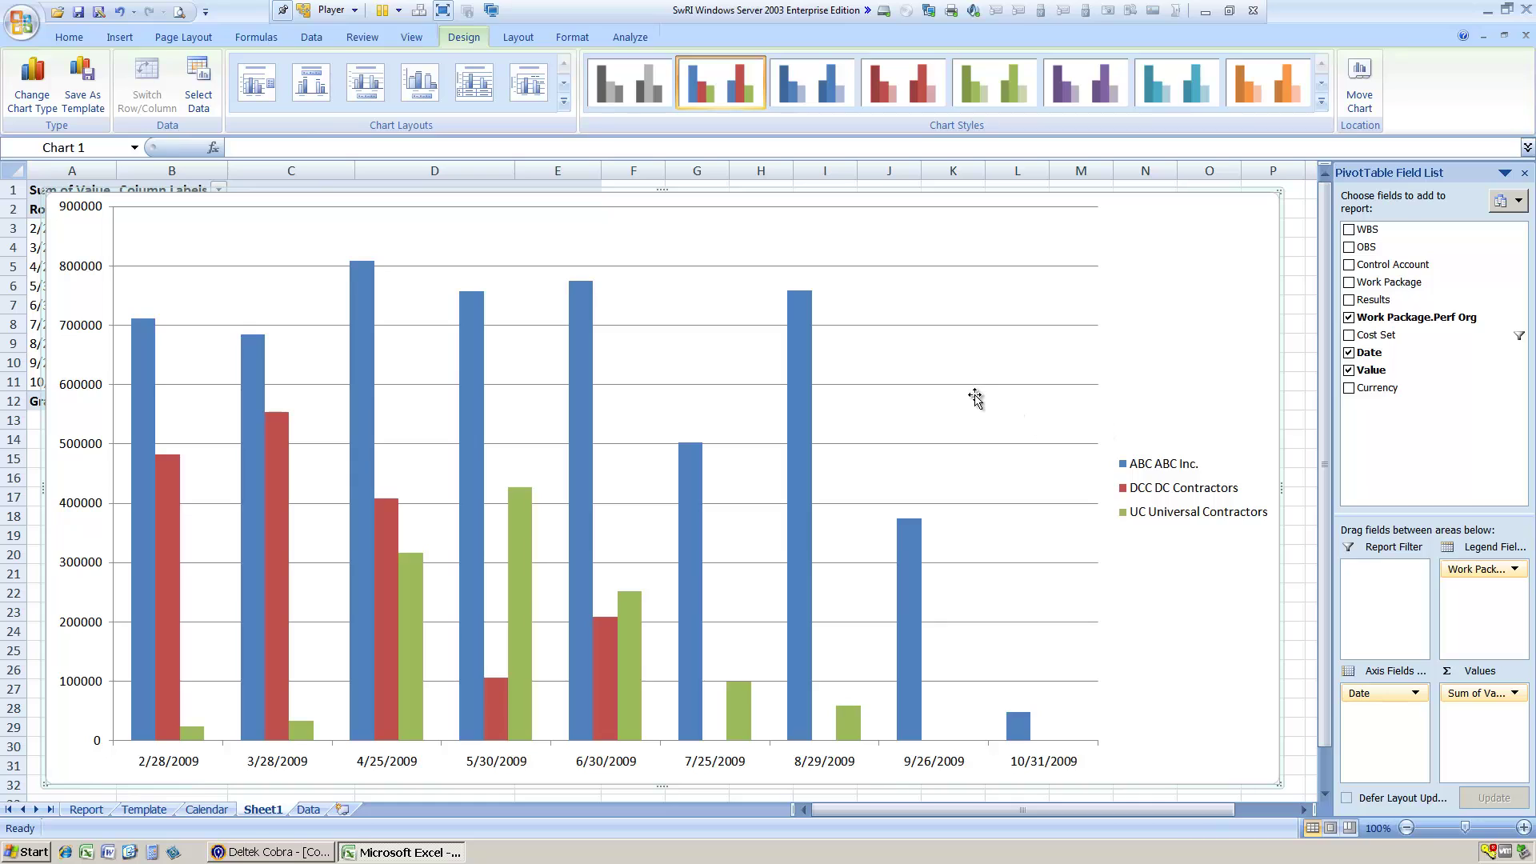
right_click(46, 350)
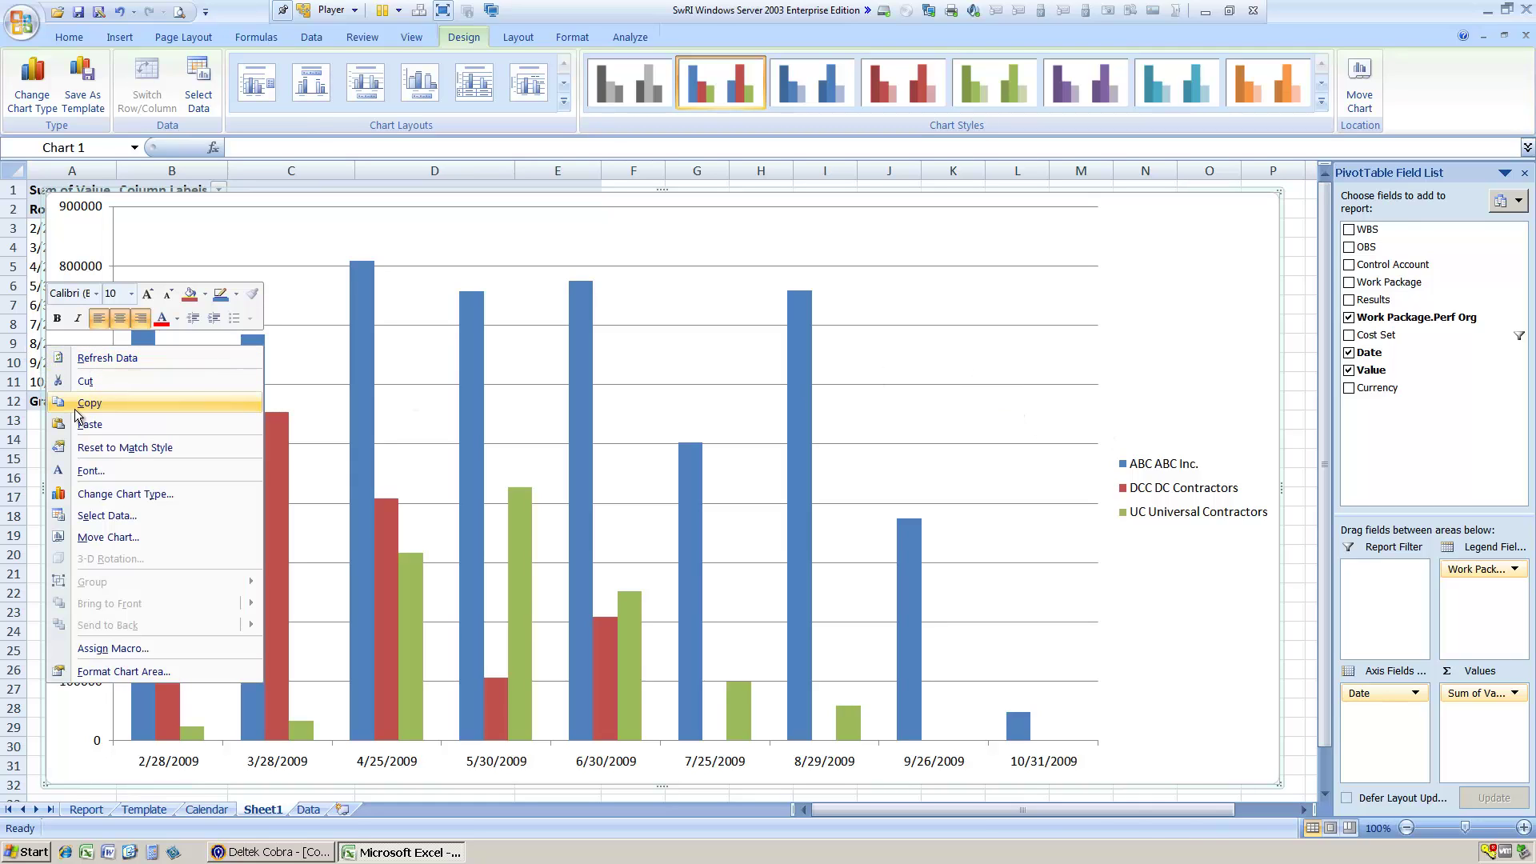
left_click(83, 498)
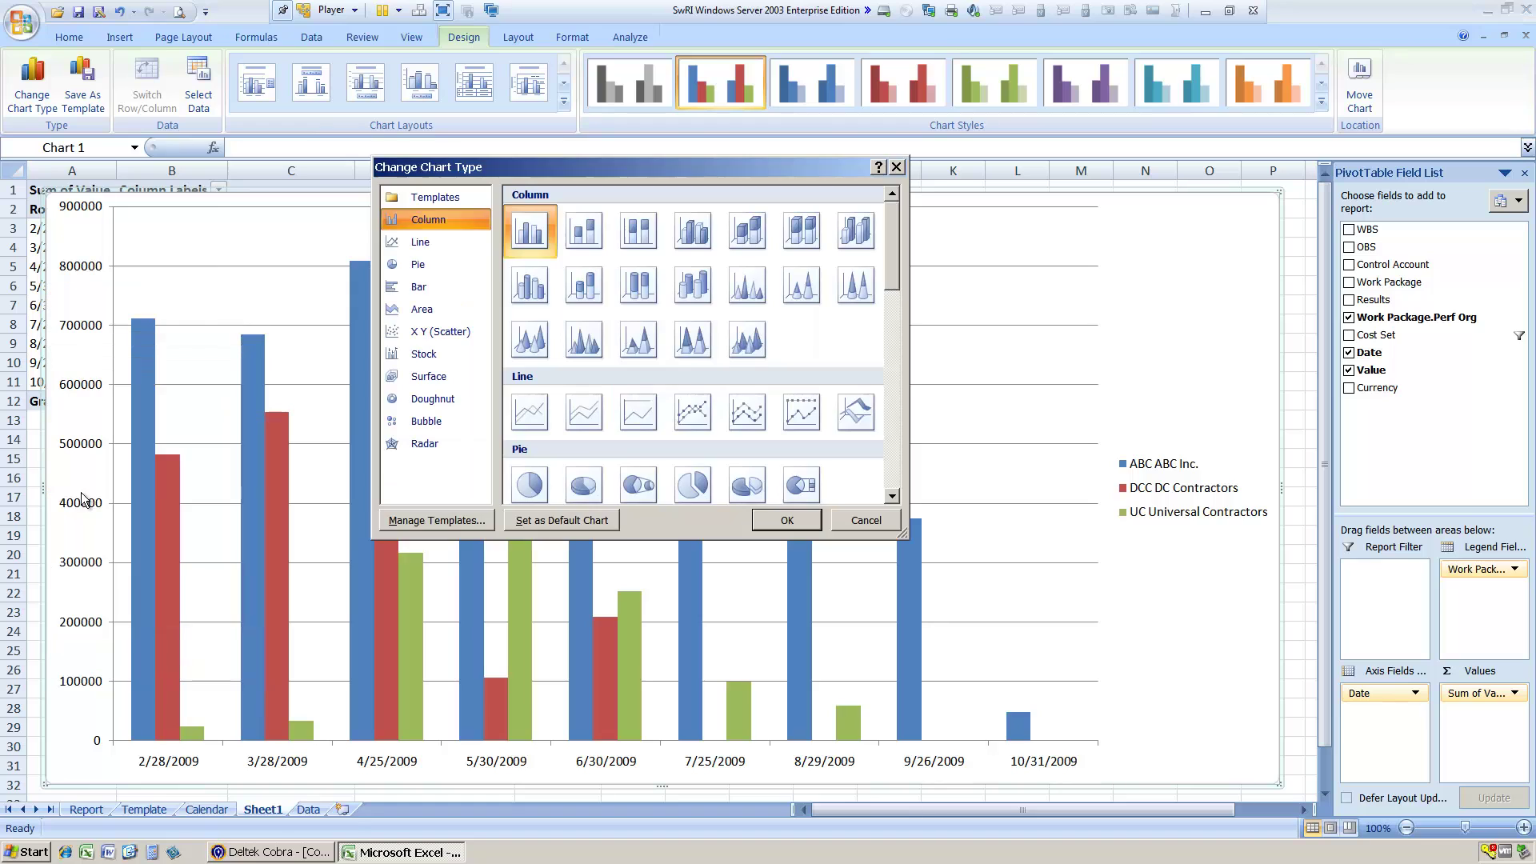
left_click(590, 234)
left_click(783, 529)
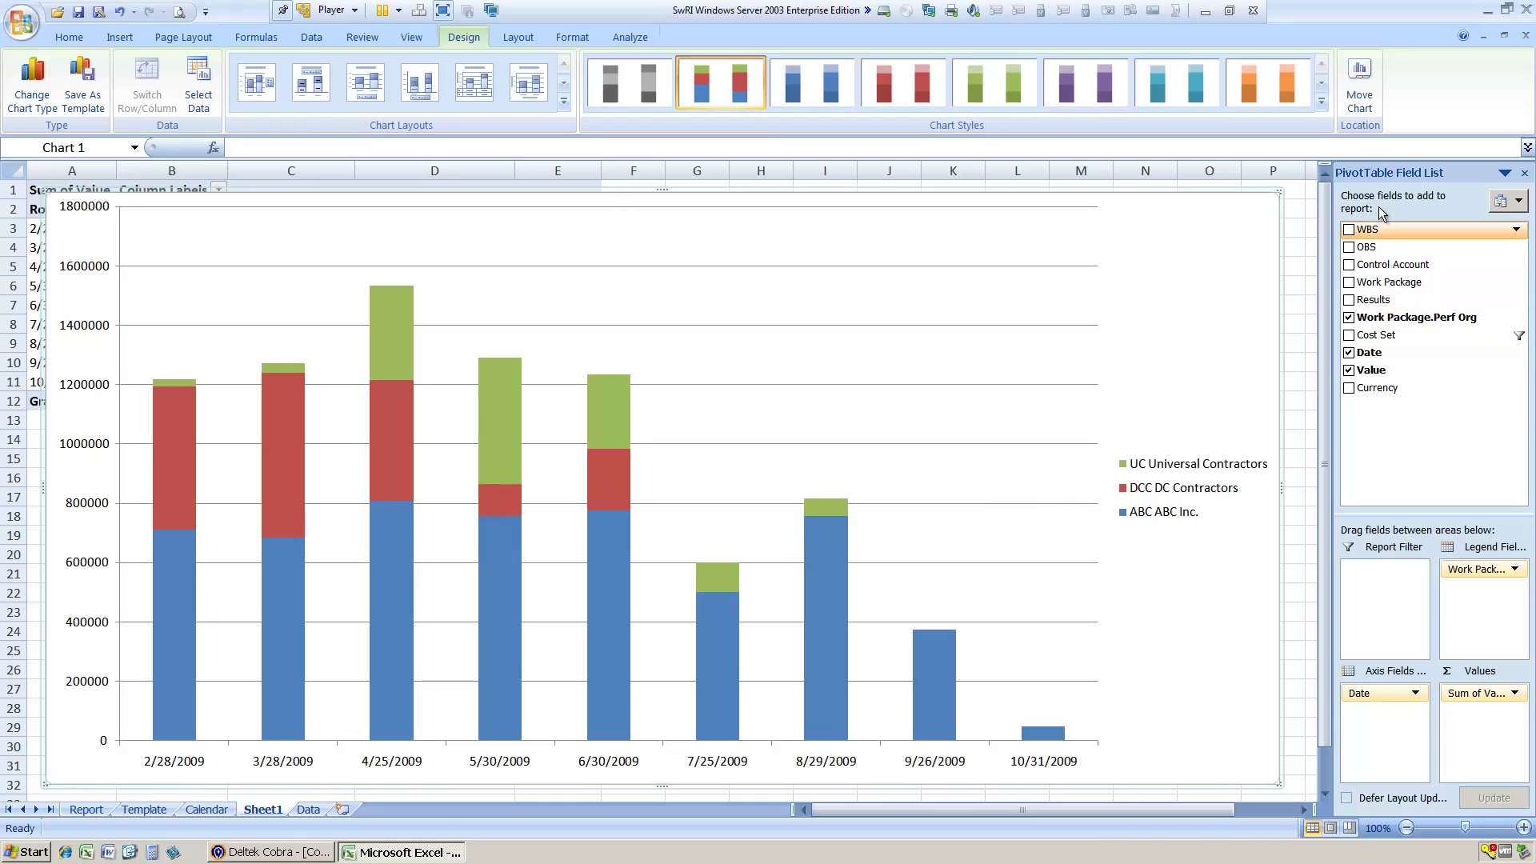
Add WBS as a report filter and filter it to 1.1.2 Spiral #2
left_click_drag(1366, 231, 1384, 572)
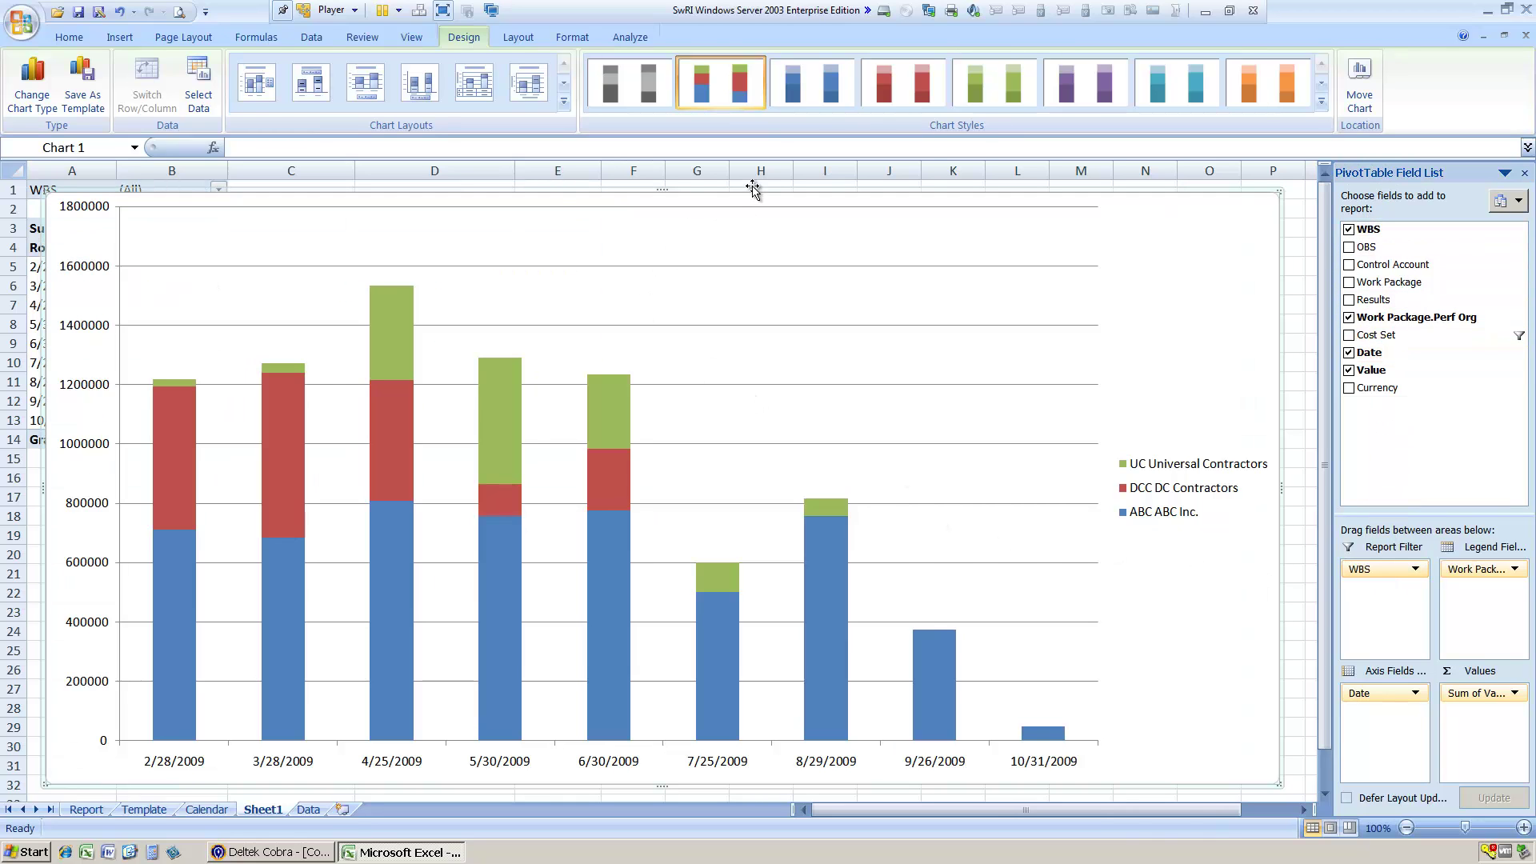
left_click_drag(664, 189, 664, 207)
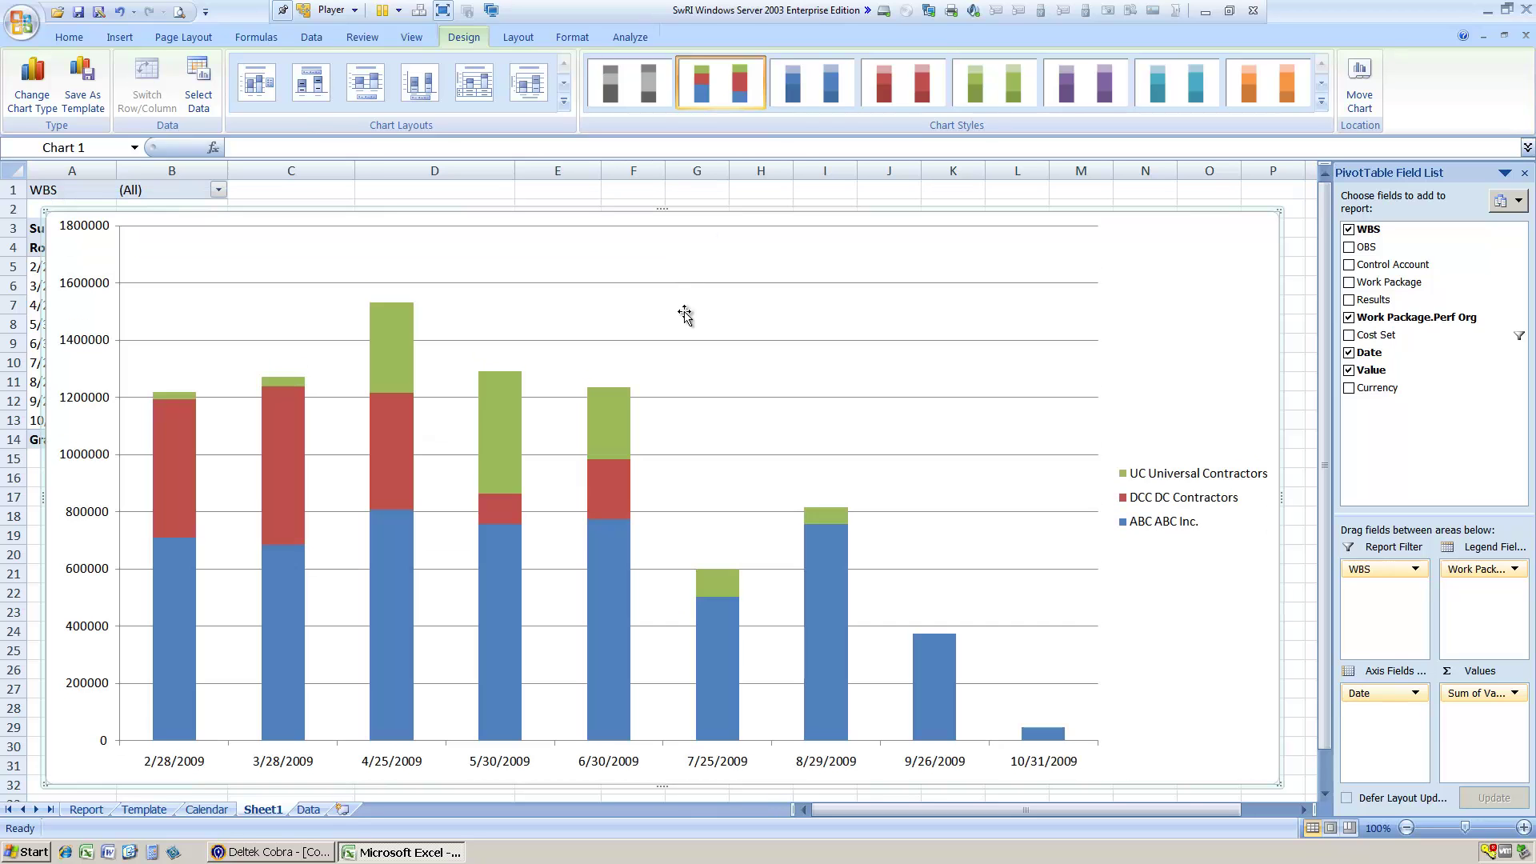
left_click(218, 193)
left_click(109, 230)
Apply the 1.1.2 Spiral #2 WBS filter to the chart, then change it to 1.1.3 Spiral #3
left_click(106, 379)
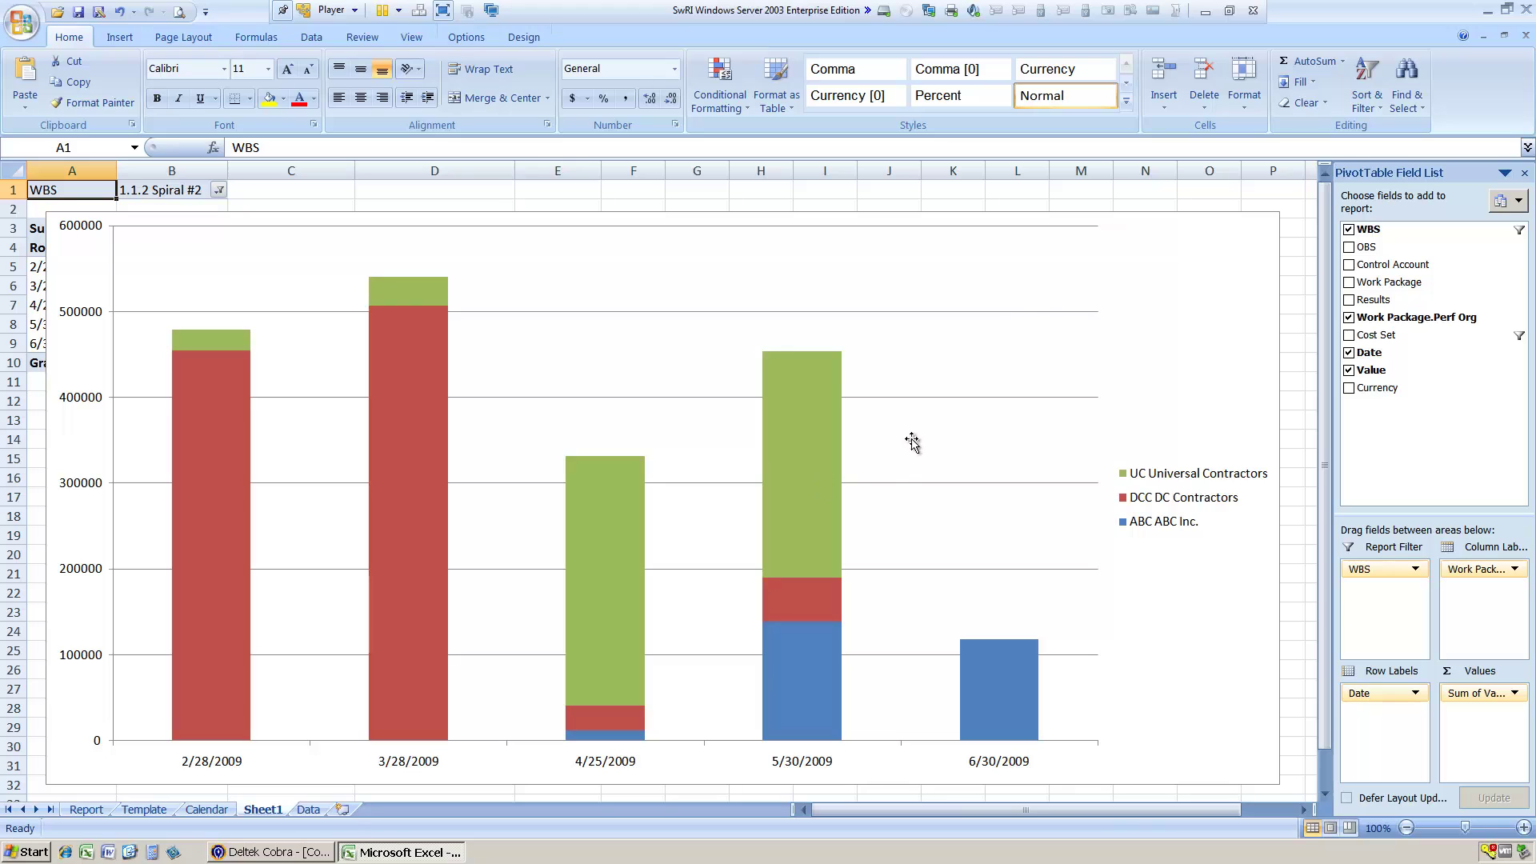
left_click(219, 192)
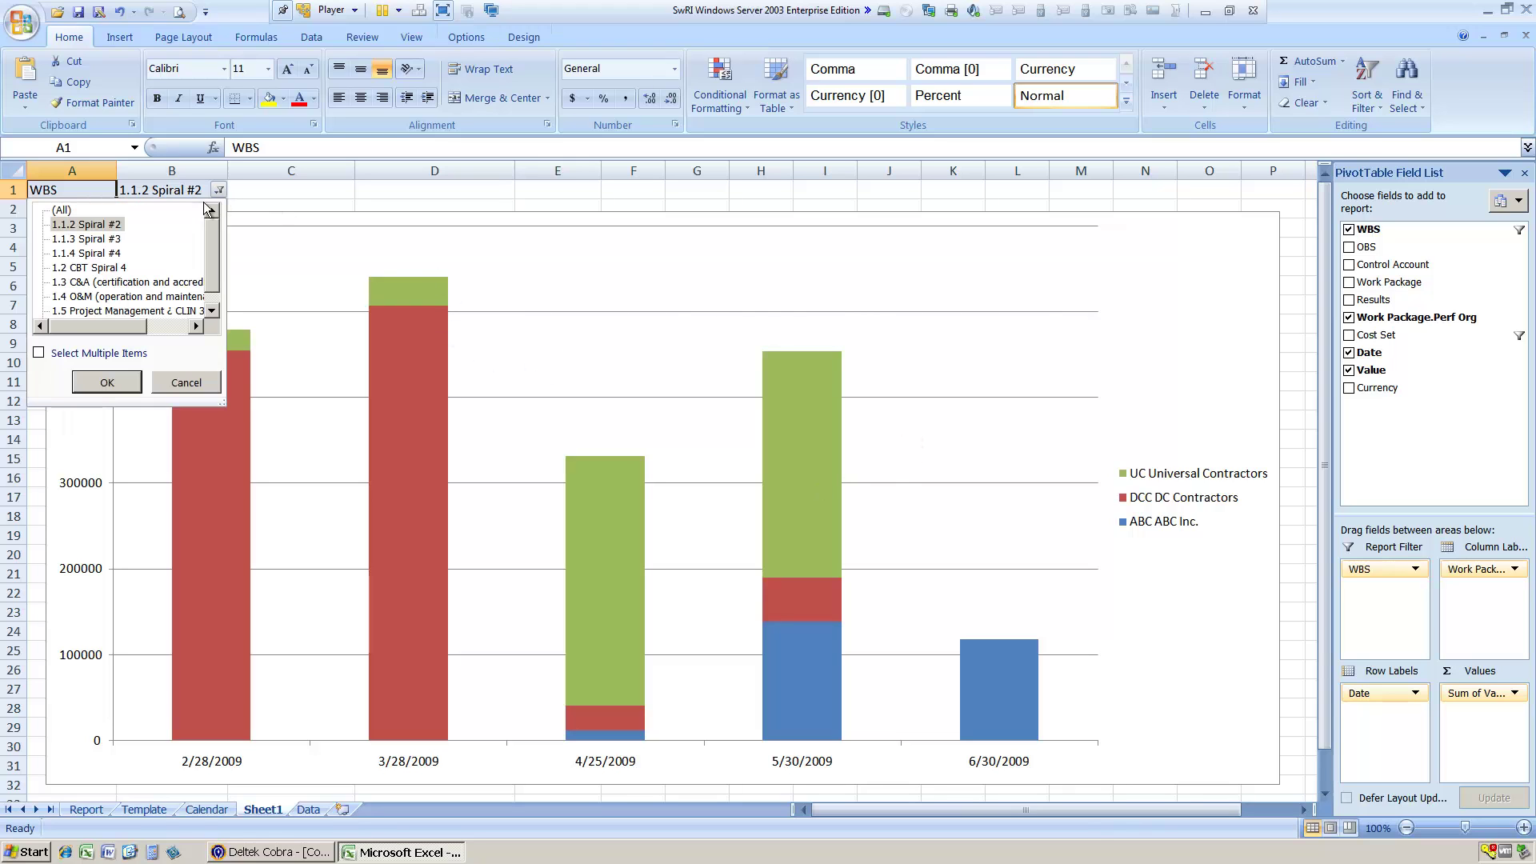
left_click(112, 240)
left_click(119, 384)
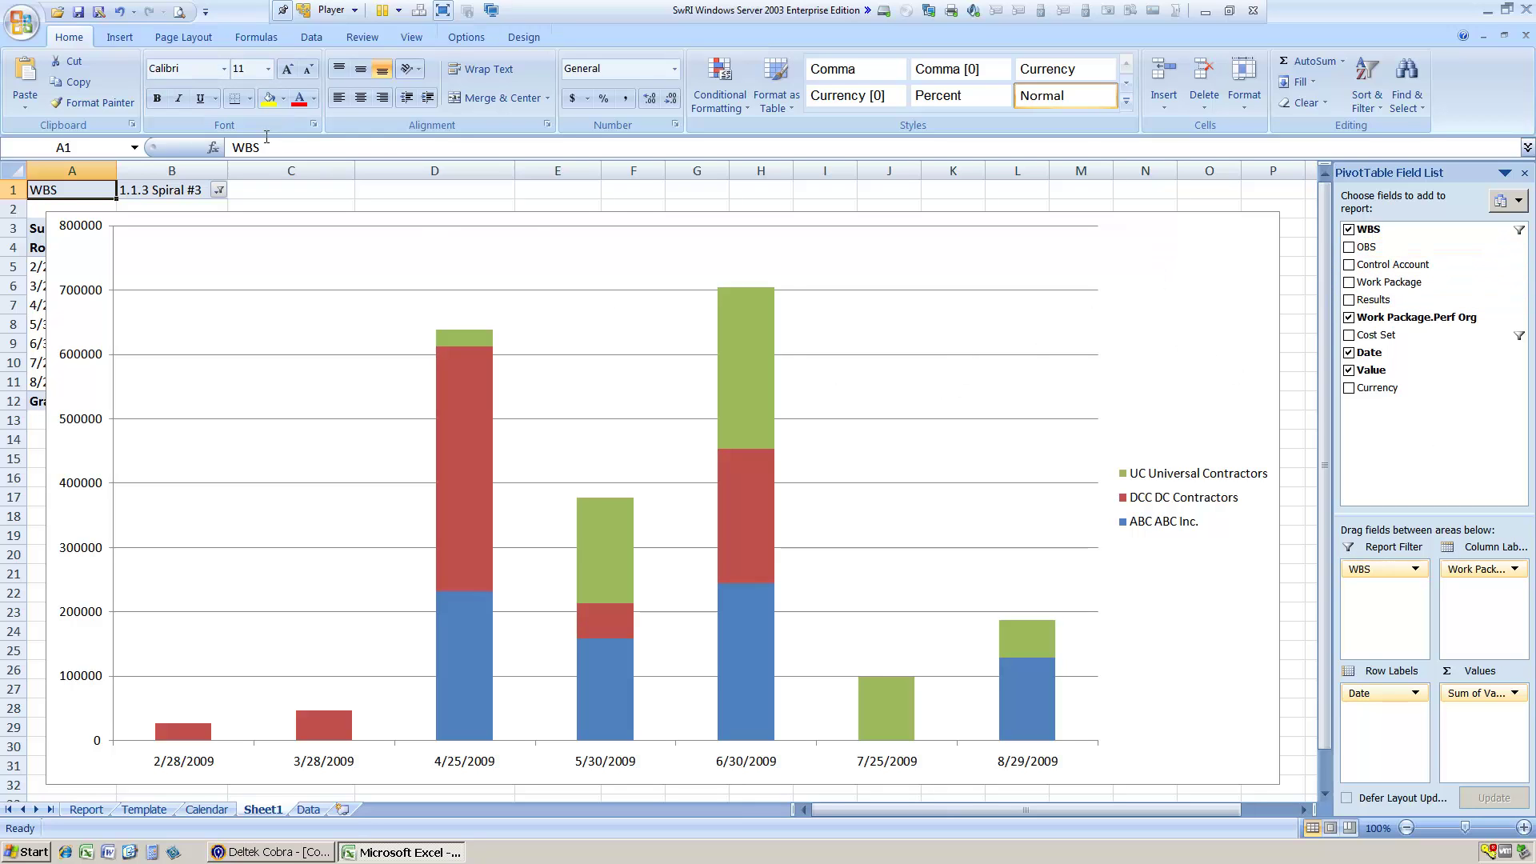
Insert a new pivot table from the Data sheet onto a new worksheet
left_click(308, 809)
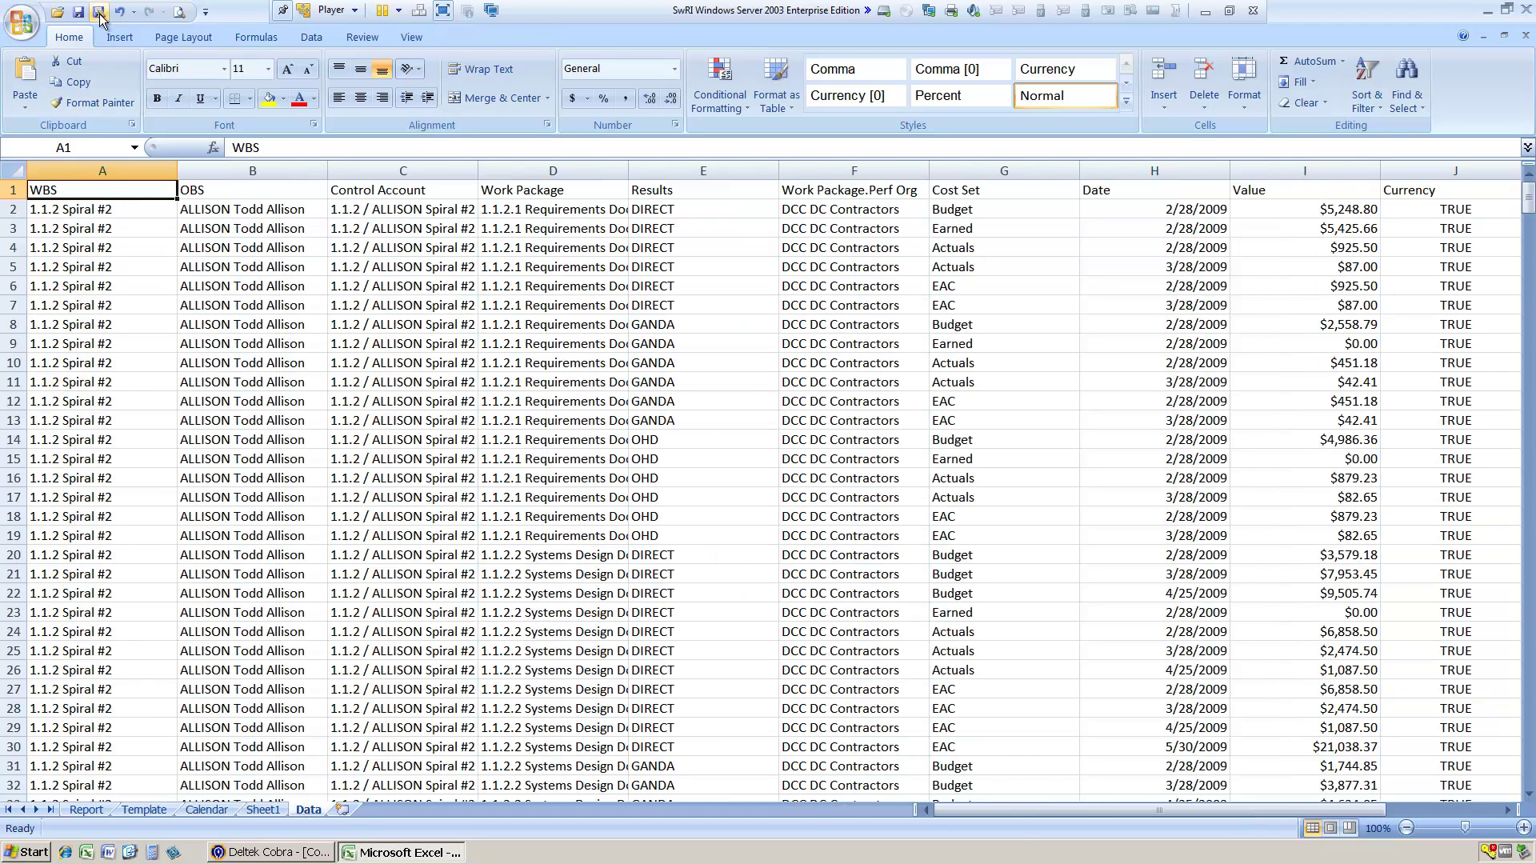
left_click(120, 37)
left_click(30, 76)
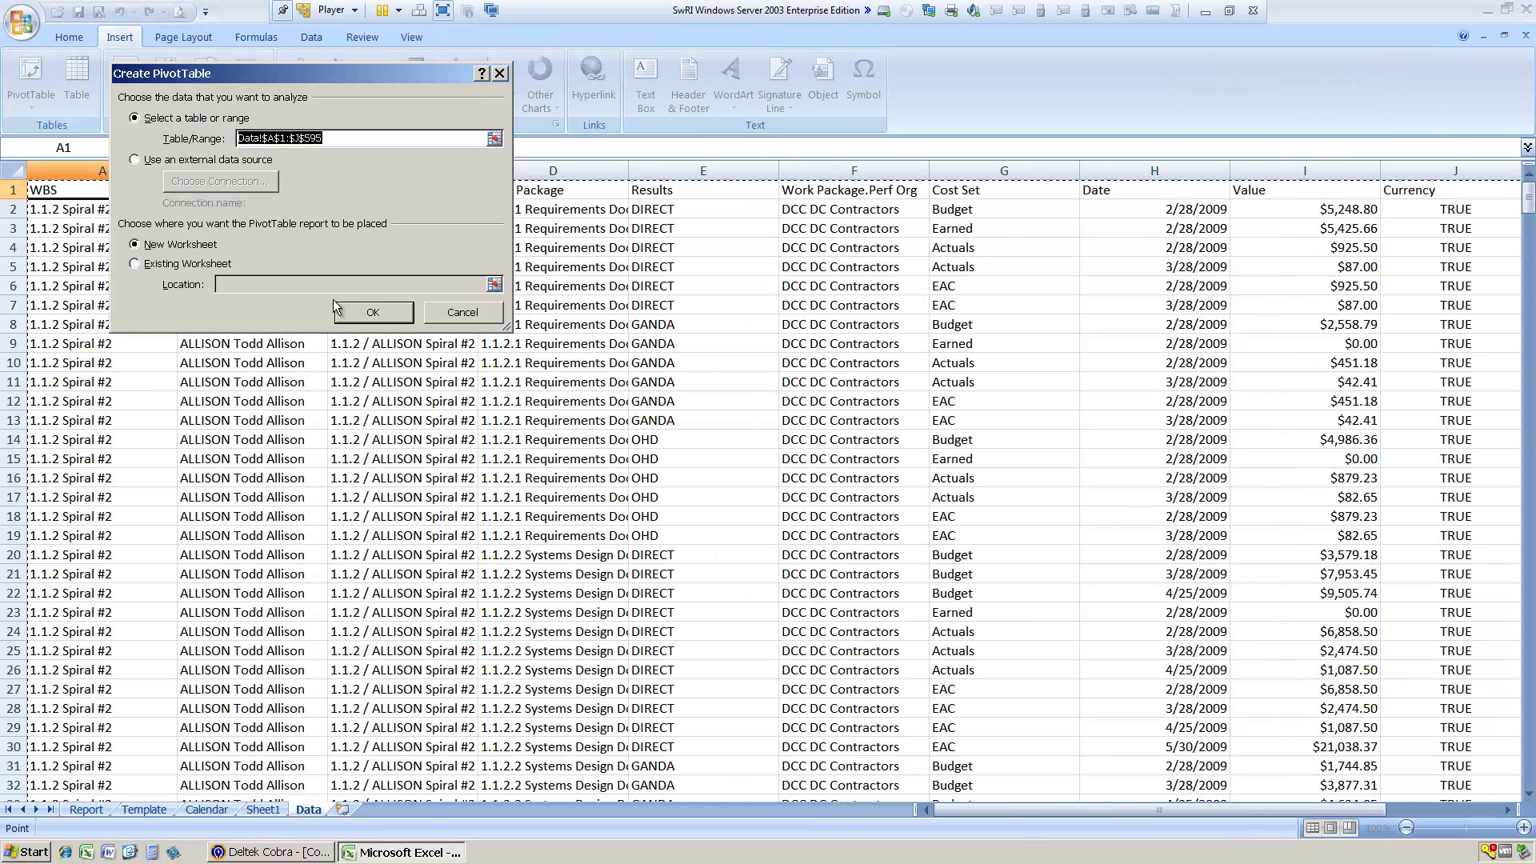
left_click(372, 312)
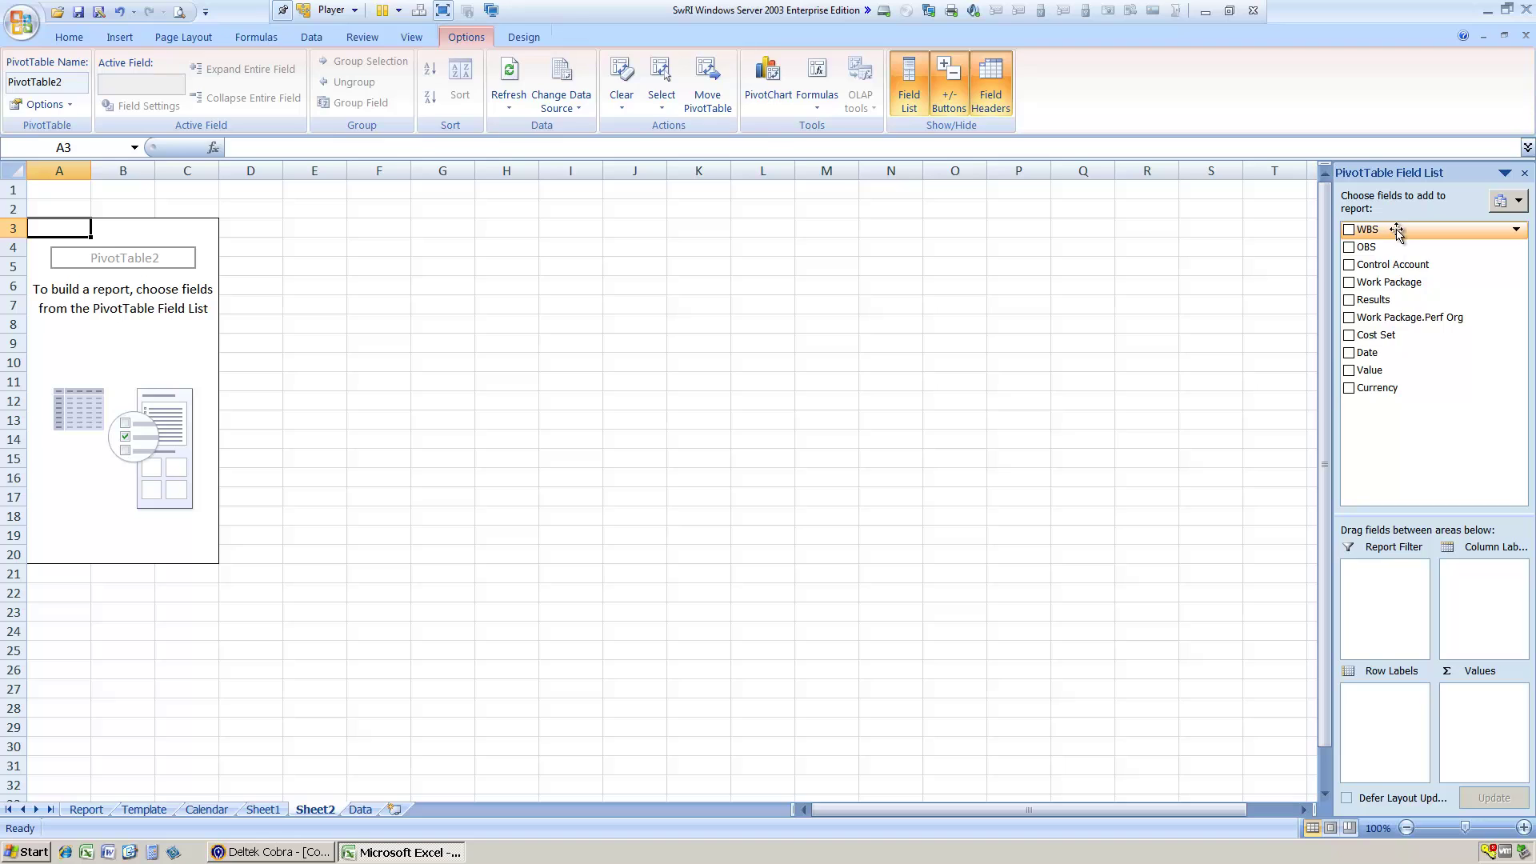
Lay out the pivot with WBS and Cost Set as rows, Date as columns, and Value summed
left_click_drag(1397, 231, 1368, 704)
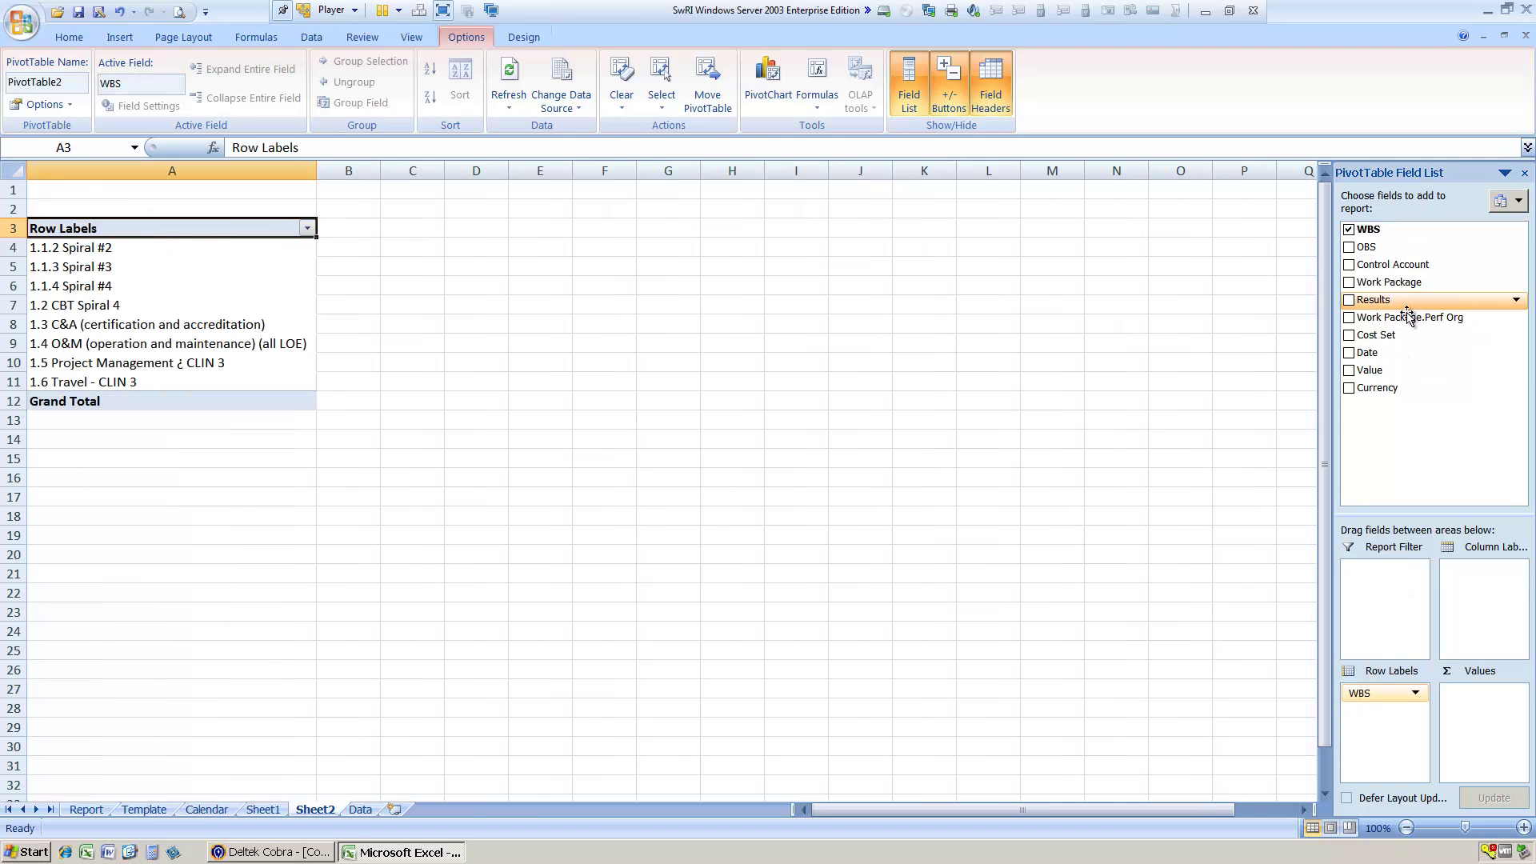
left_click_drag(1396, 342, 1388, 713)
left_click_drag(1384, 353, 1472, 725)
left_click_drag(1375, 371, 1490, 604)
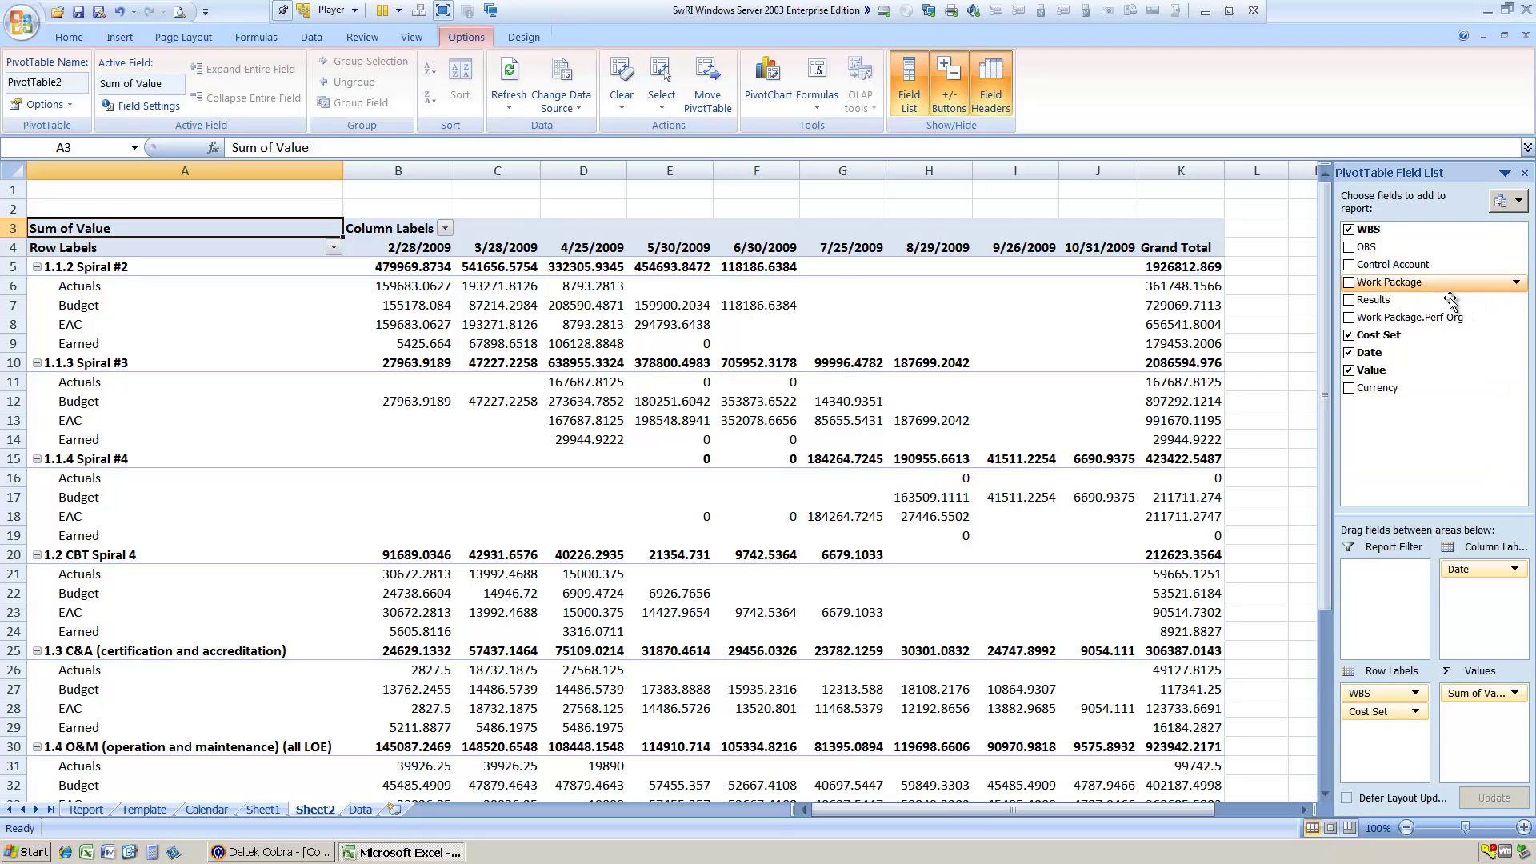
Drag cost-set rows into Budget, Actuals, Earned, EAC order and put OBS in Report Filter
left_click(93, 309)
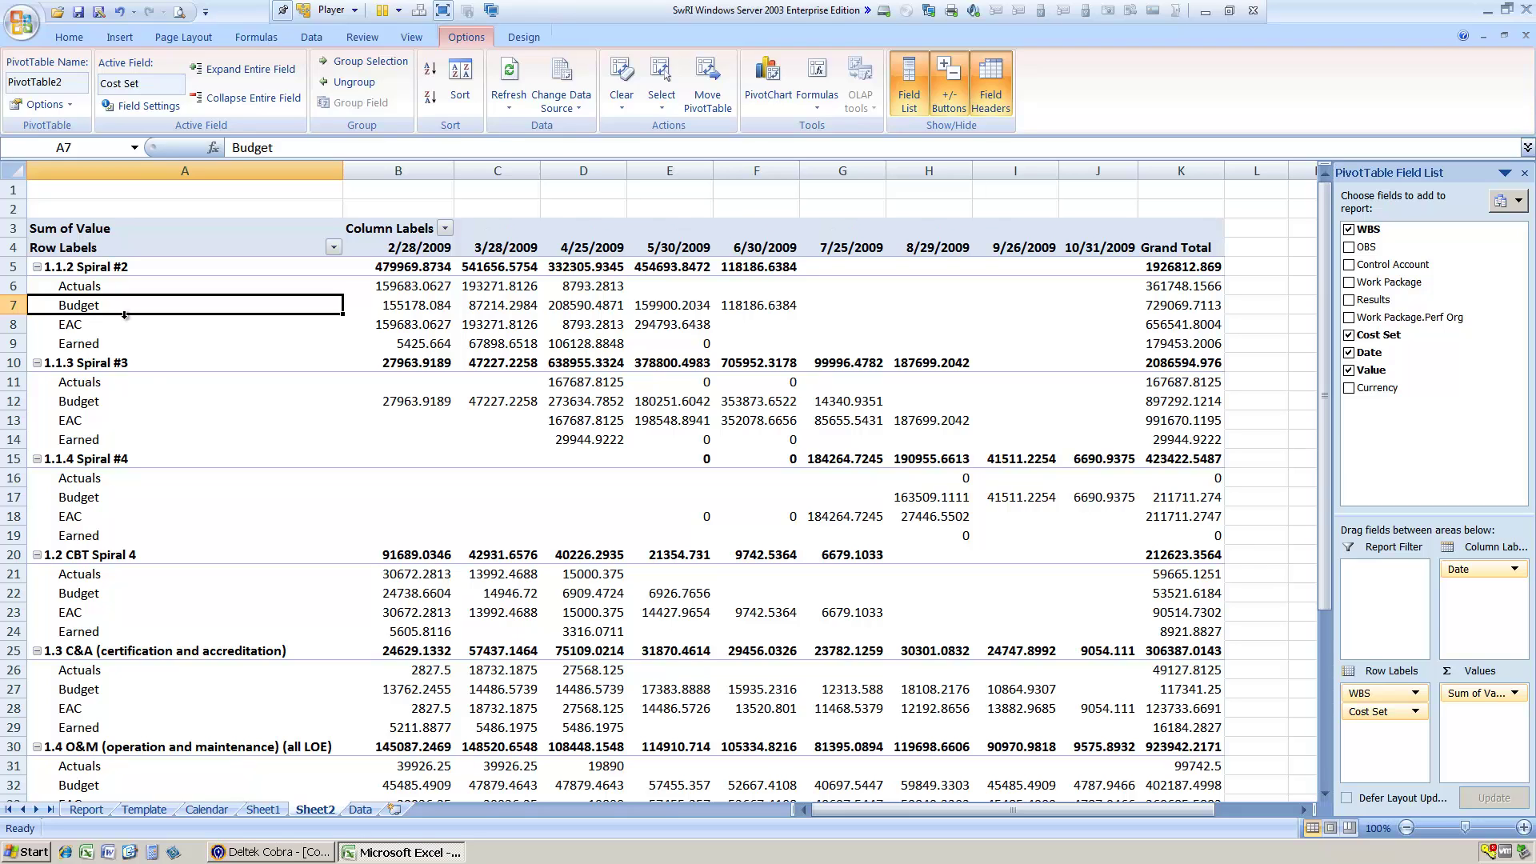
left_click_drag(120, 312, 118, 289)
left_click(113, 328)
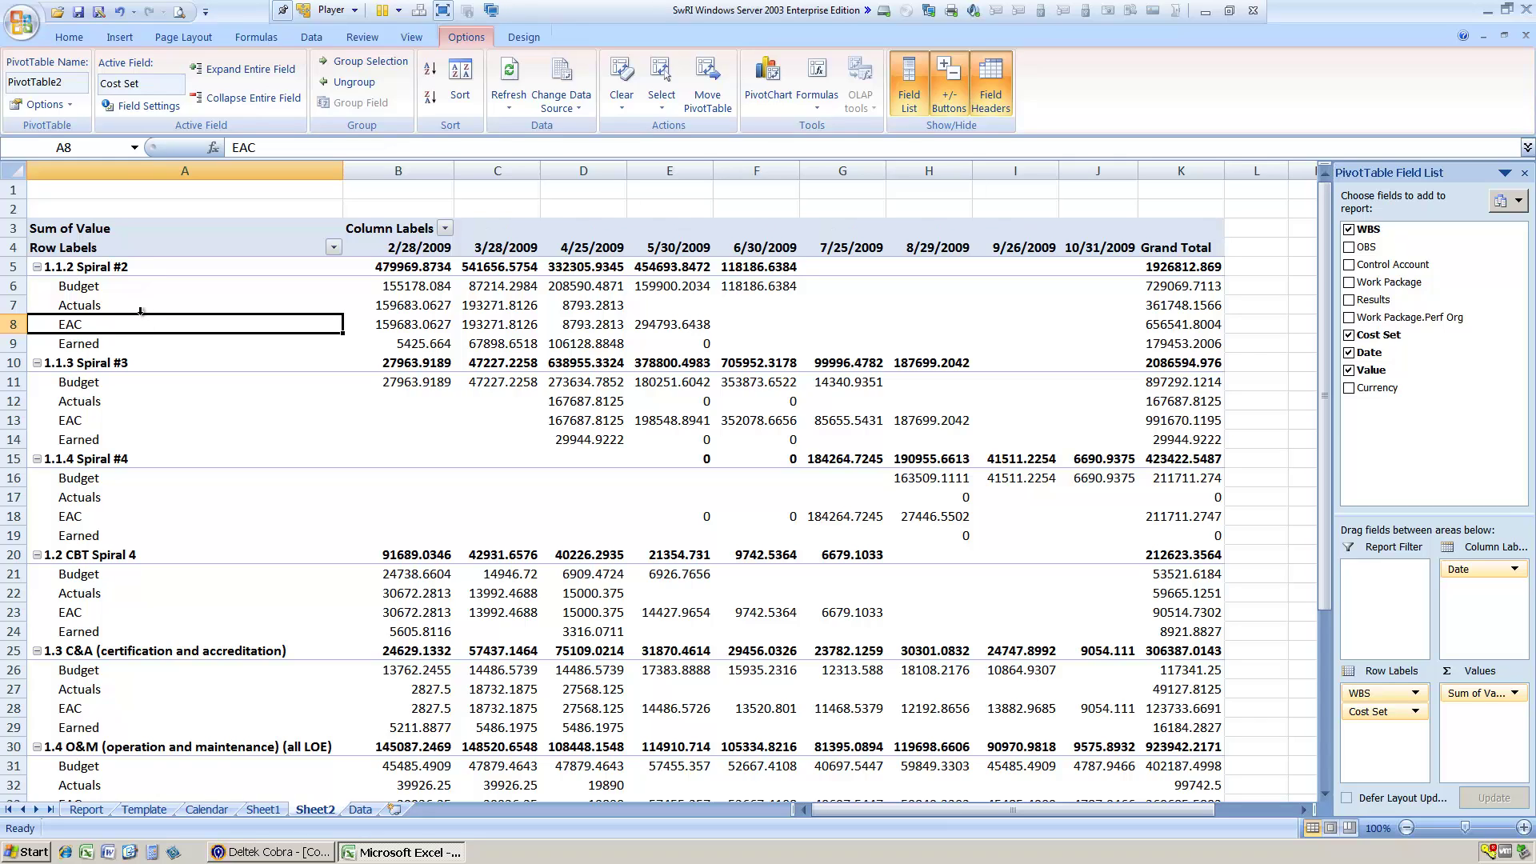
left_click(109, 307)
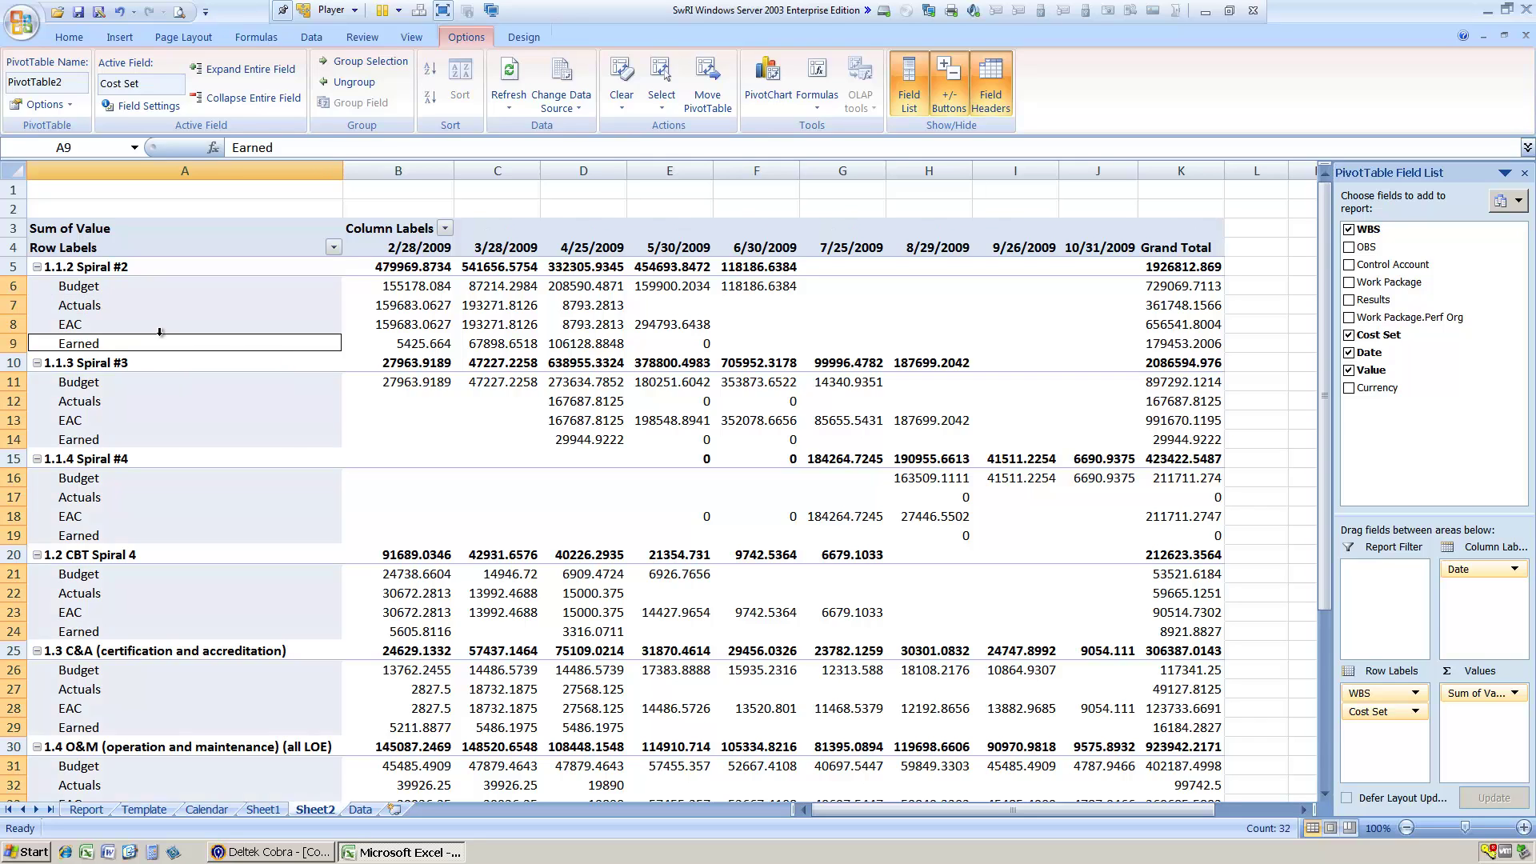
key("Up")
key("Up")
key("Up")
left_click(152, 344)
left_click_drag(153, 345, 204, 326)
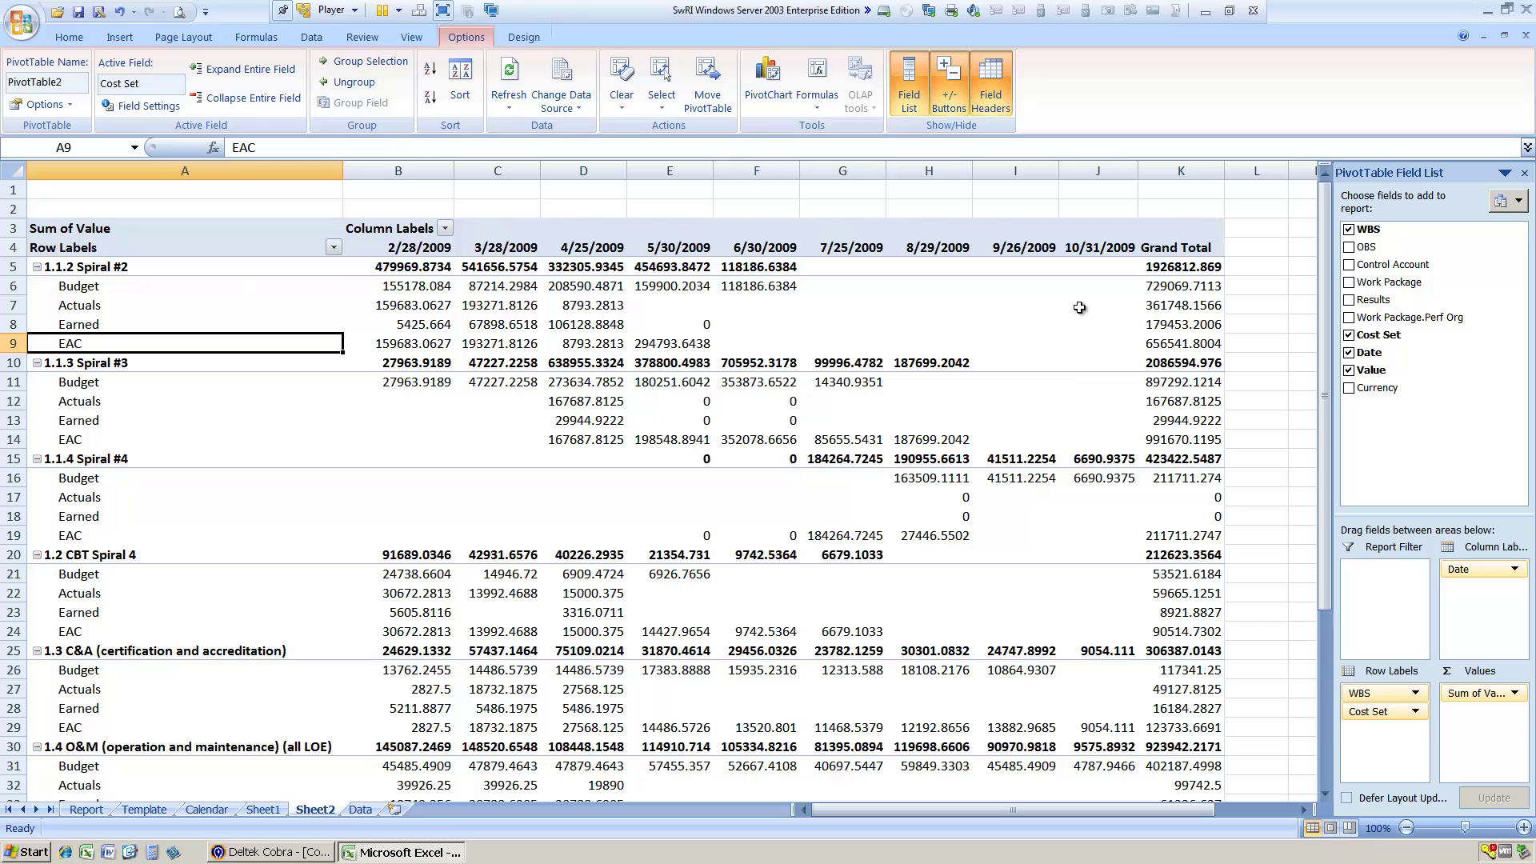
left_click_drag(1389, 253, 1373, 584)
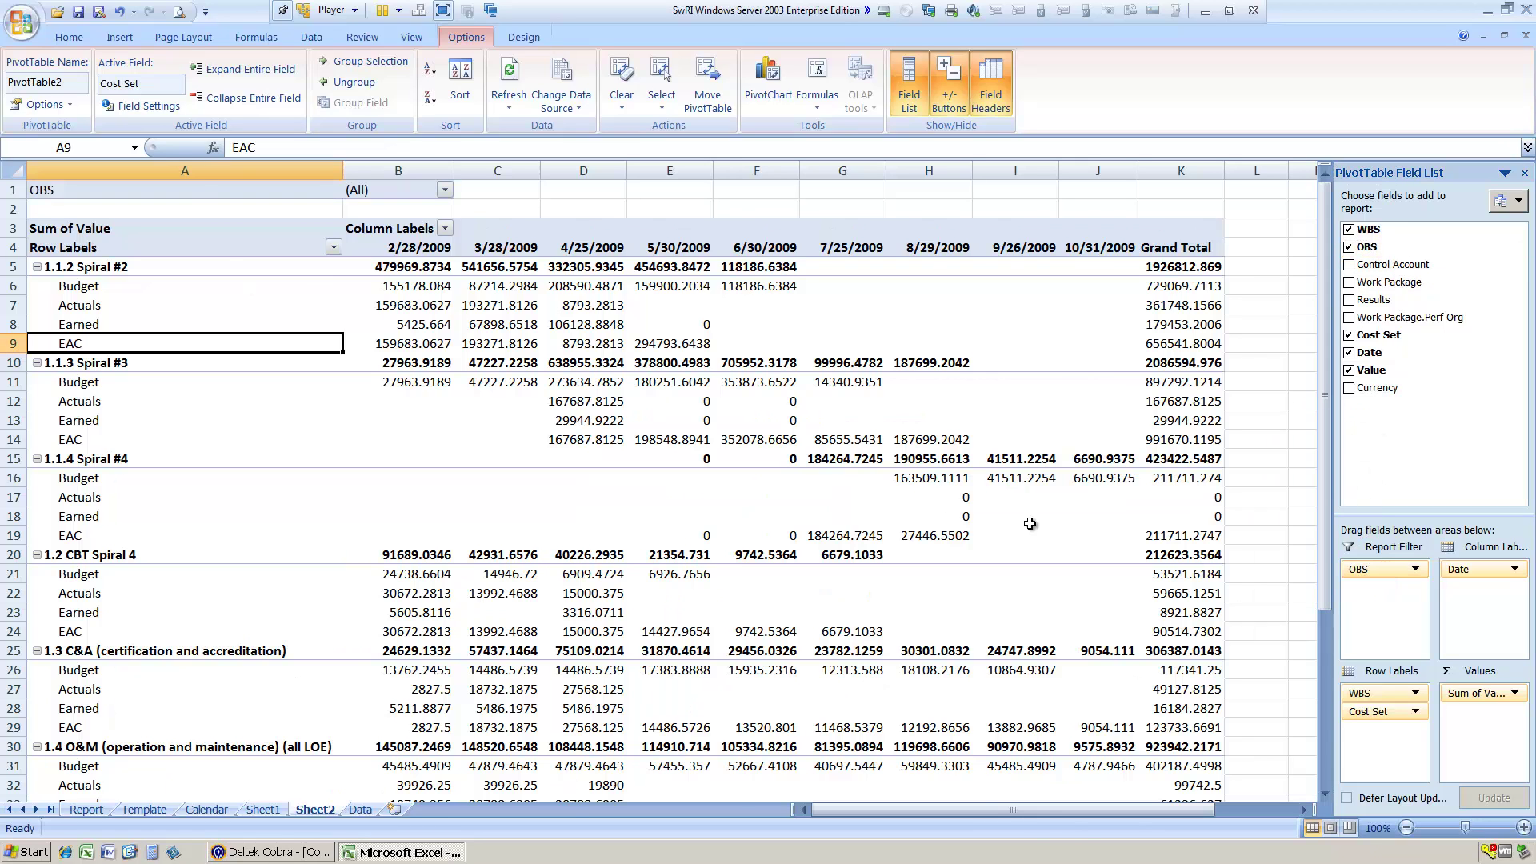
Filter the pivot table to the first OBS owner
left_click(445, 190)
left_click(324, 224)
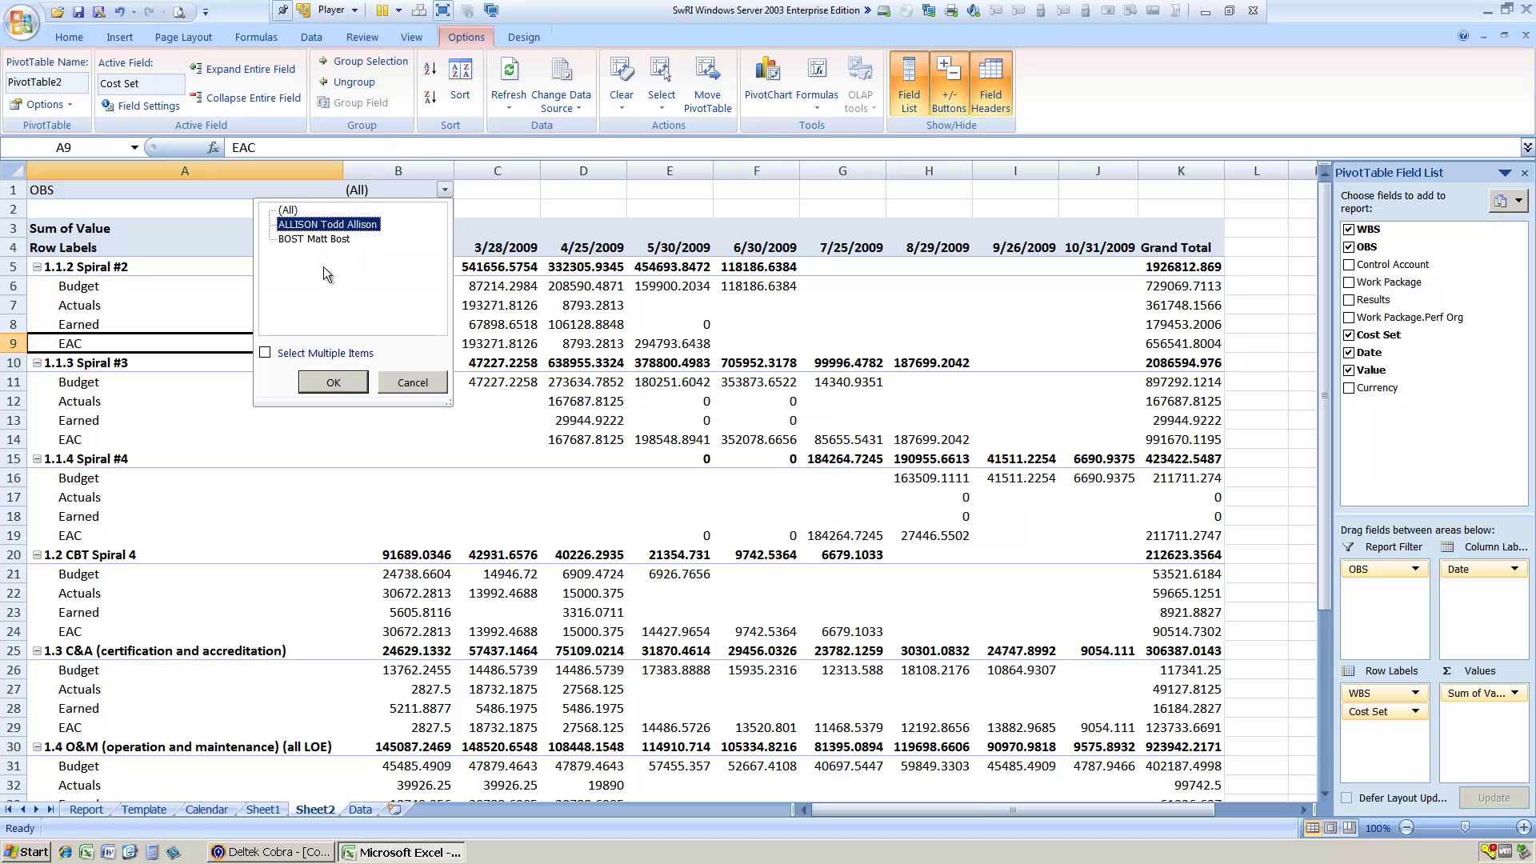
left_click(334, 382)
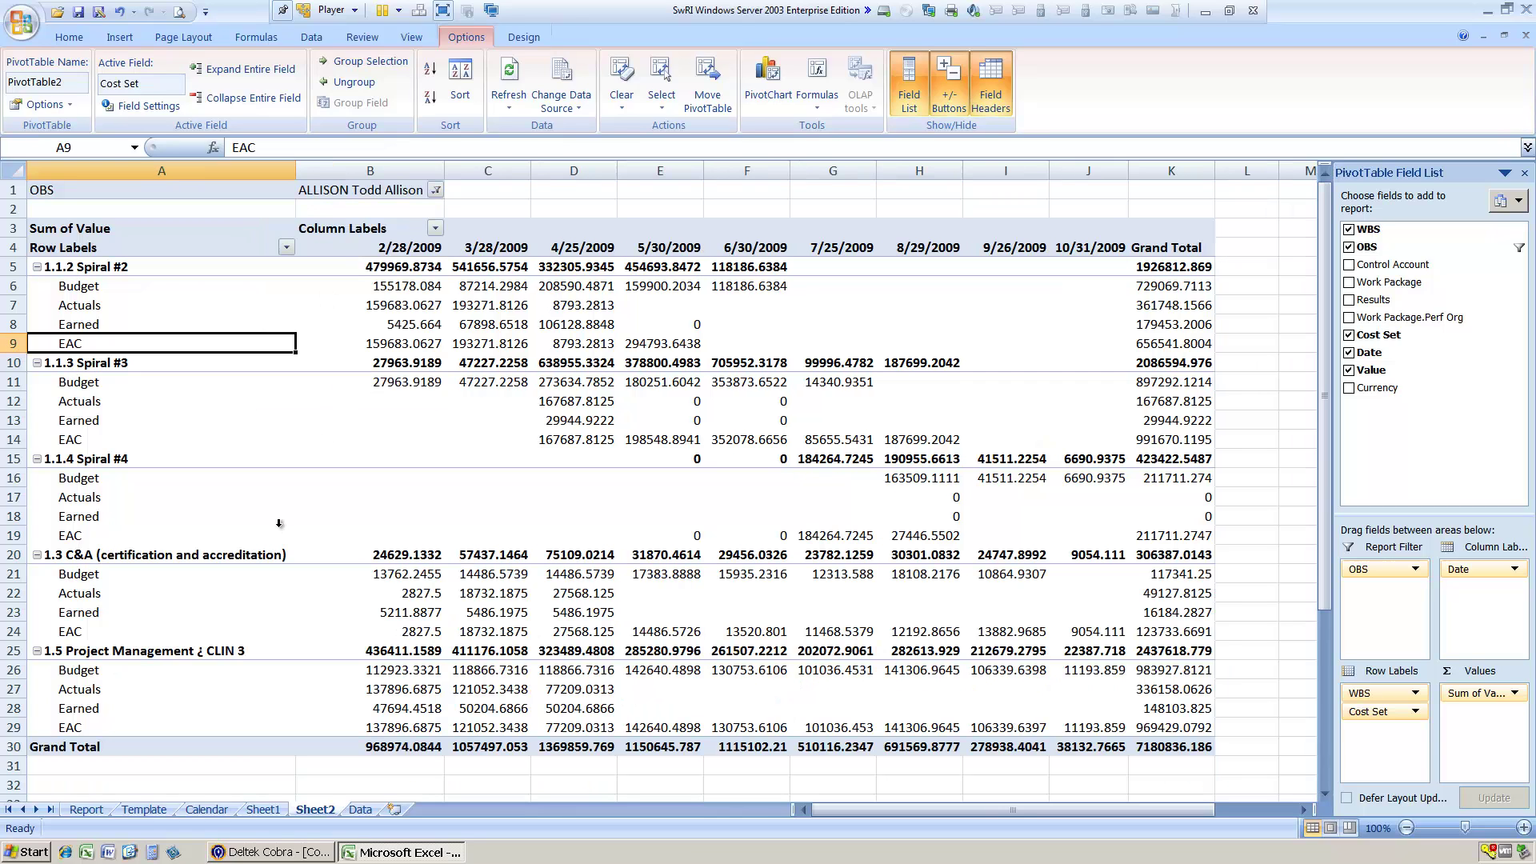
Format the pivot values as Number with 0 decimals and a 1000 separator
right_click(404, 305)
left_click(477, 361)
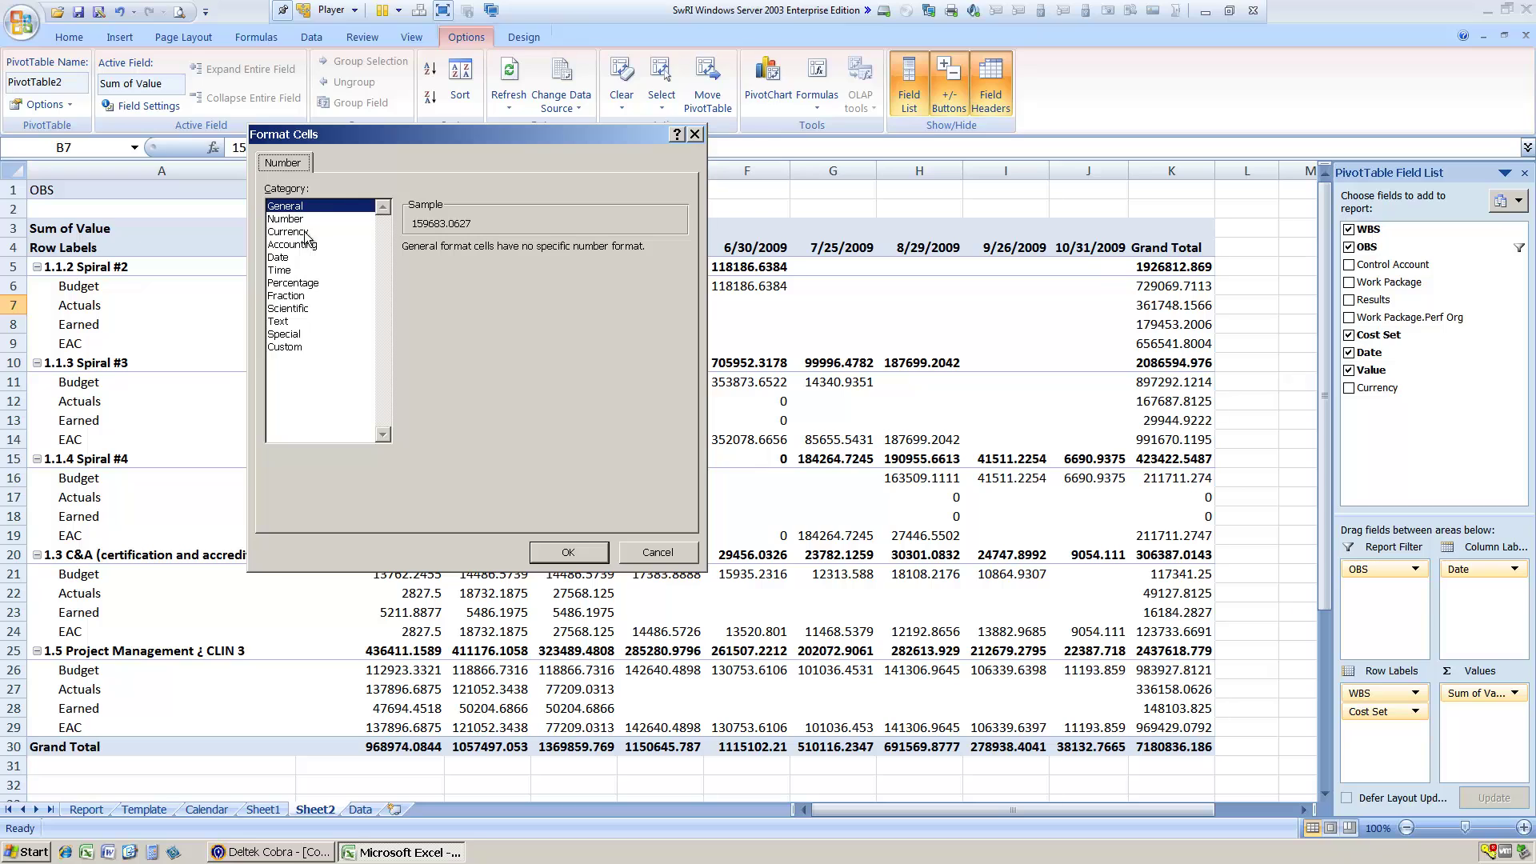
left_click(288, 219)
left_click(535, 253)
left_click(535, 254)
left_click(409, 272)
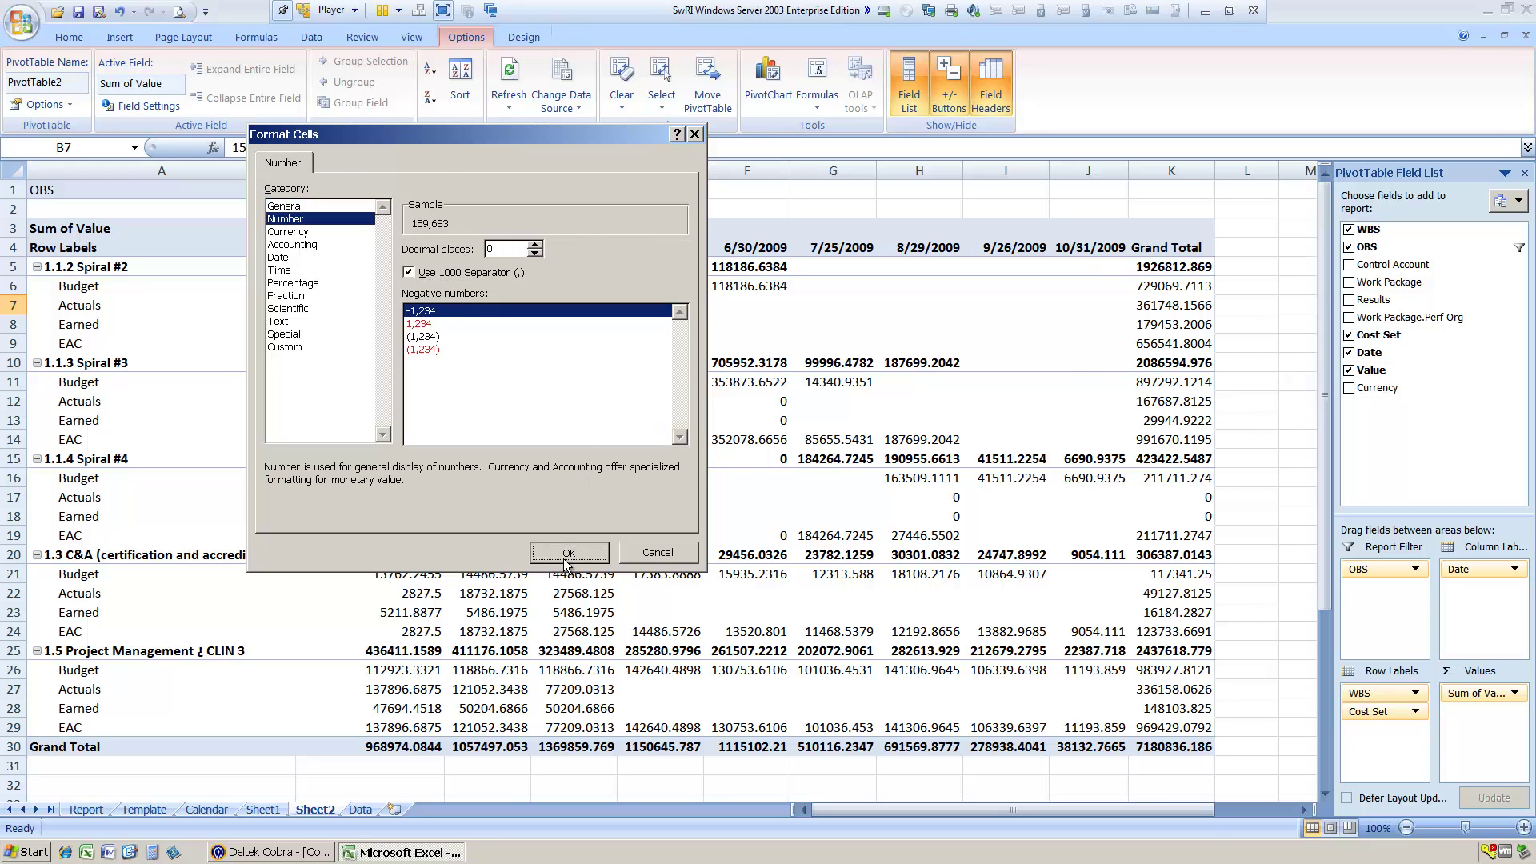
left_click(561, 558)
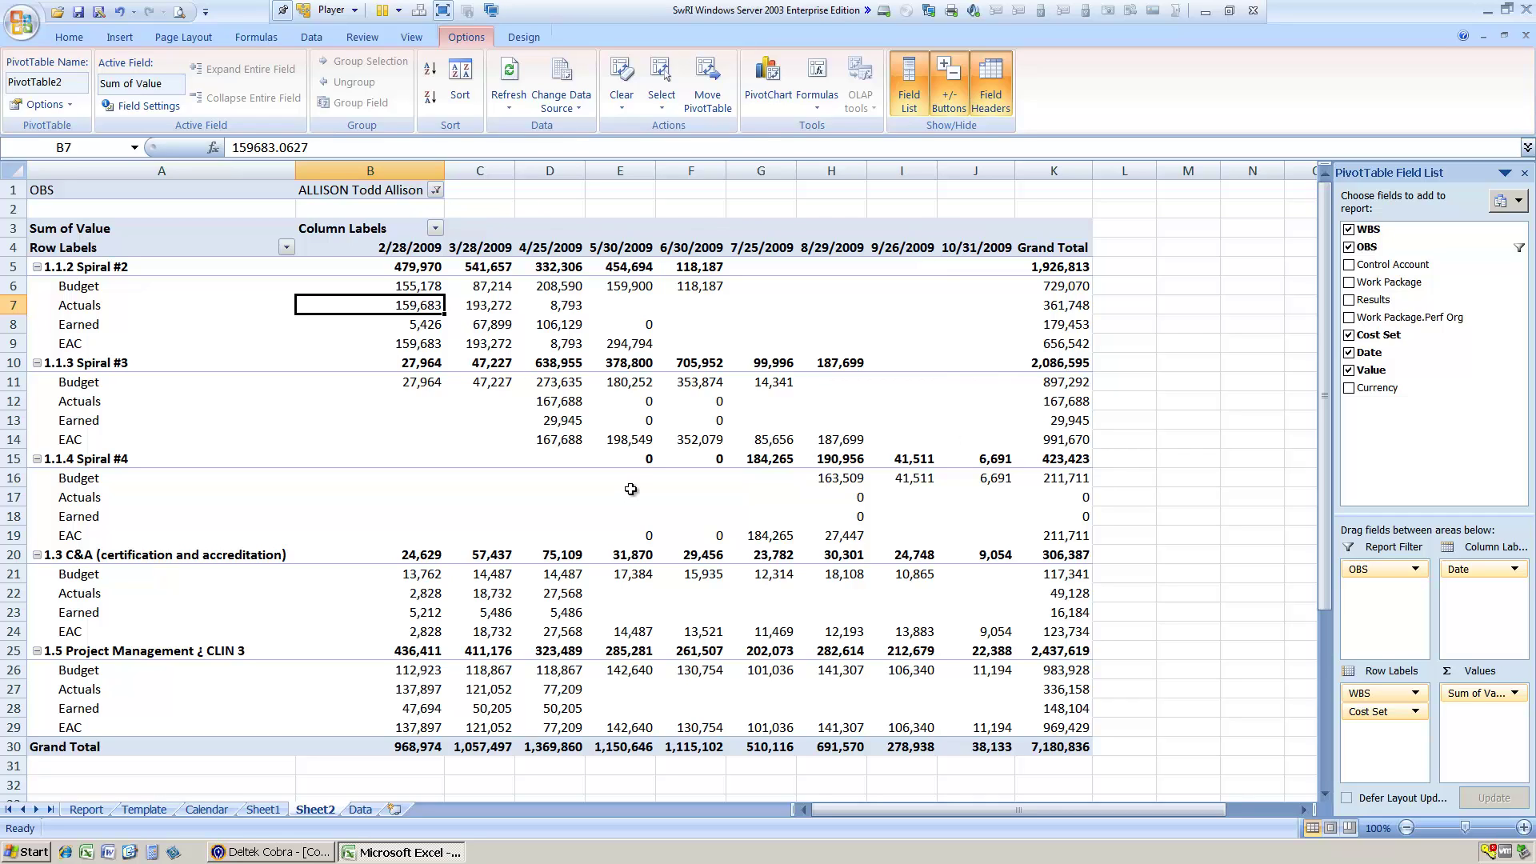